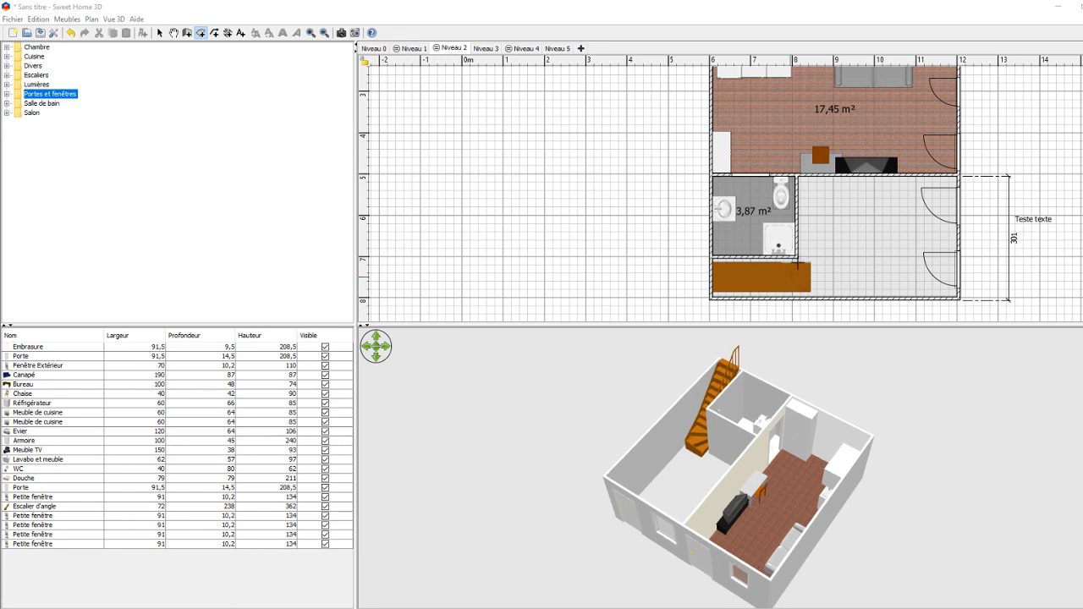
# Examine the furnished rooms and staircase of Niveau 2 from several angles in the 3D view
pyautogui.scroll(3, 814, 210)
pyautogui.scroll(-3, 814, 210)
pyautogui.moveTo(778, 405); pyautogui.dragTo(774, 513)
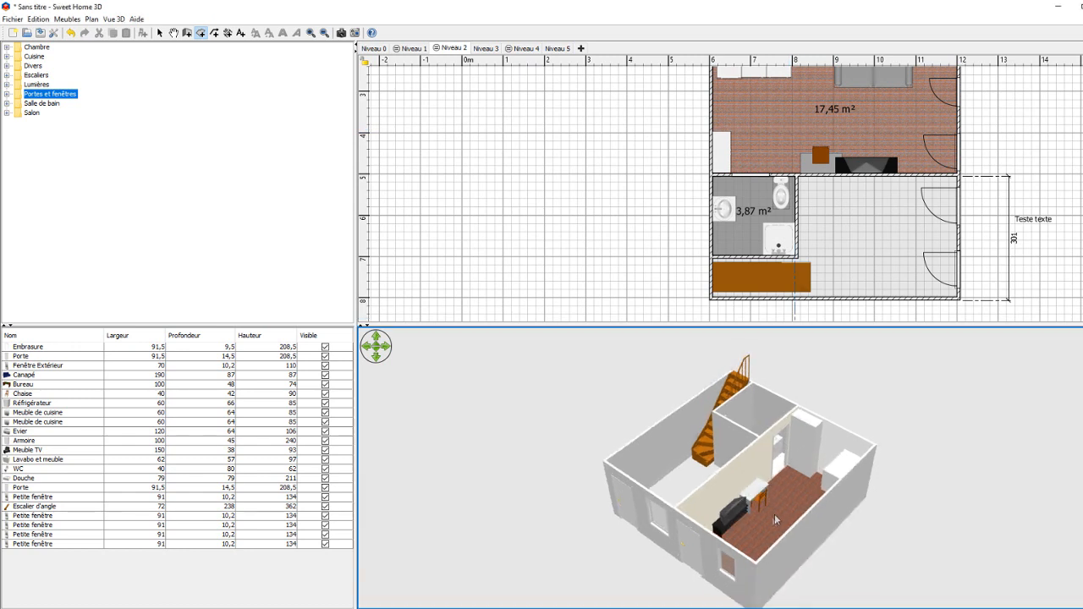
pyautogui.scroll(3, 771, 517)
pyautogui.moveTo(700, 512); pyautogui.dragTo(677, 499)
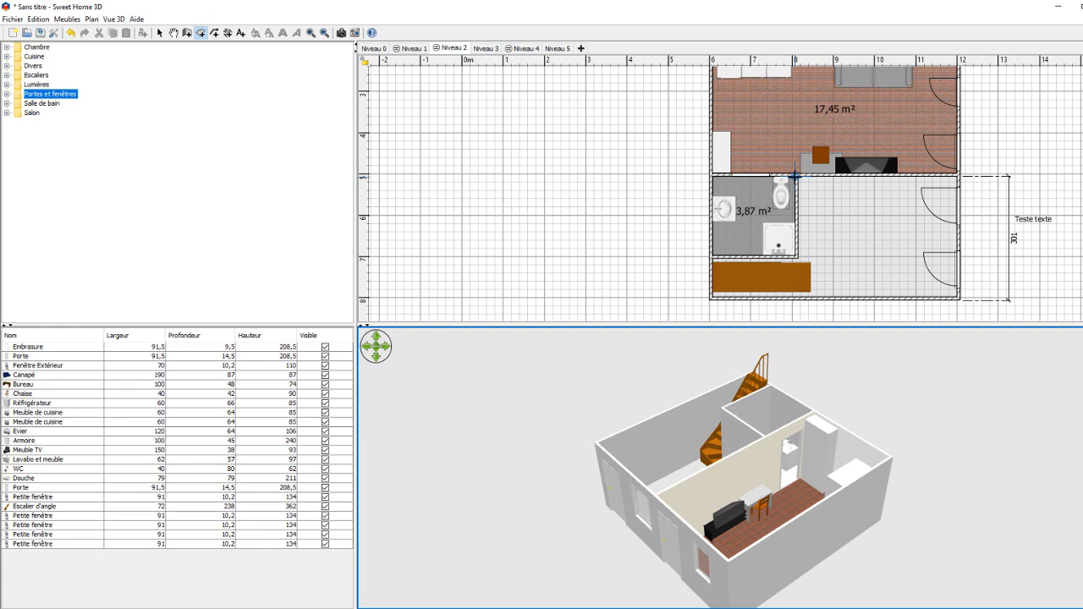
pyautogui.moveTo(790, 506); pyautogui.dragTo(781, 477)
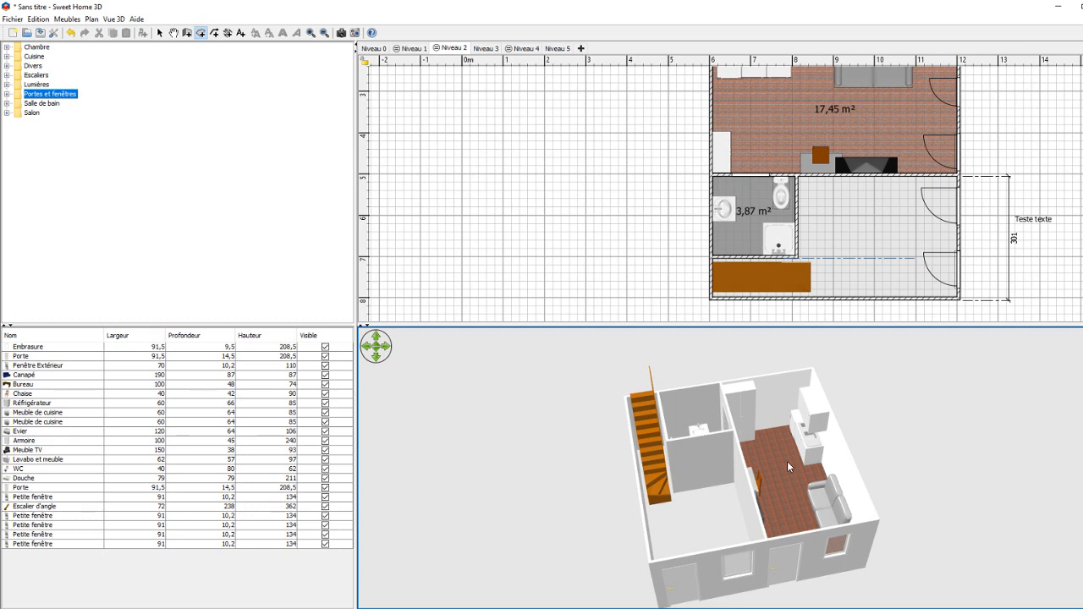
pyautogui.scroll(6, 789, 488)
pyautogui.moveTo(790, 488); pyautogui.dragTo(766, 501)
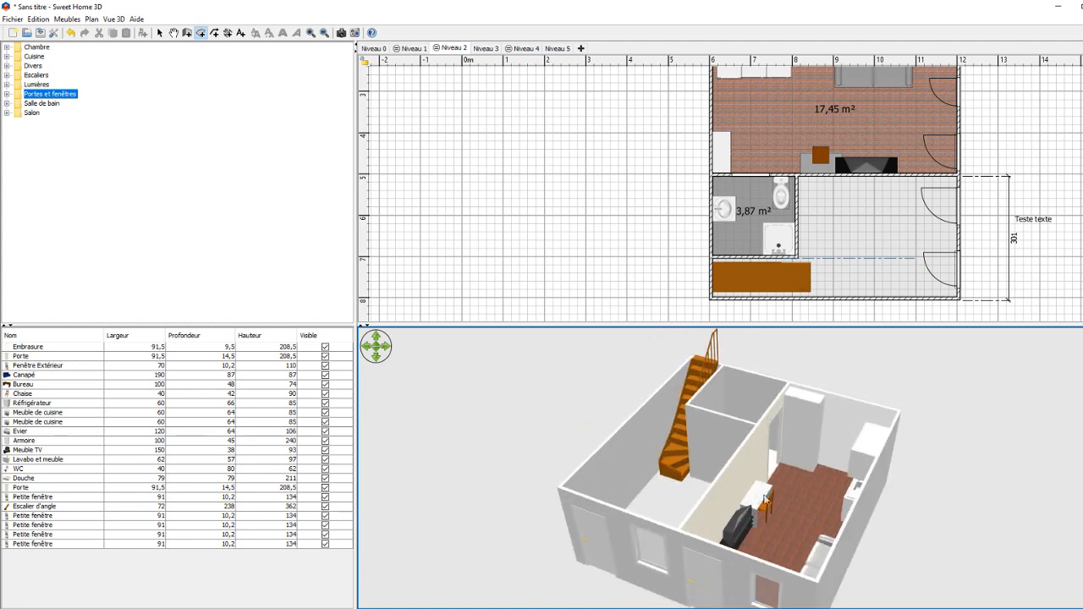
# Look through Niveau 4, Niveau 5 and Niveau 3 and examine the building in 3D at each level
pyautogui.click(525, 49)
pyautogui.click(556, 49)
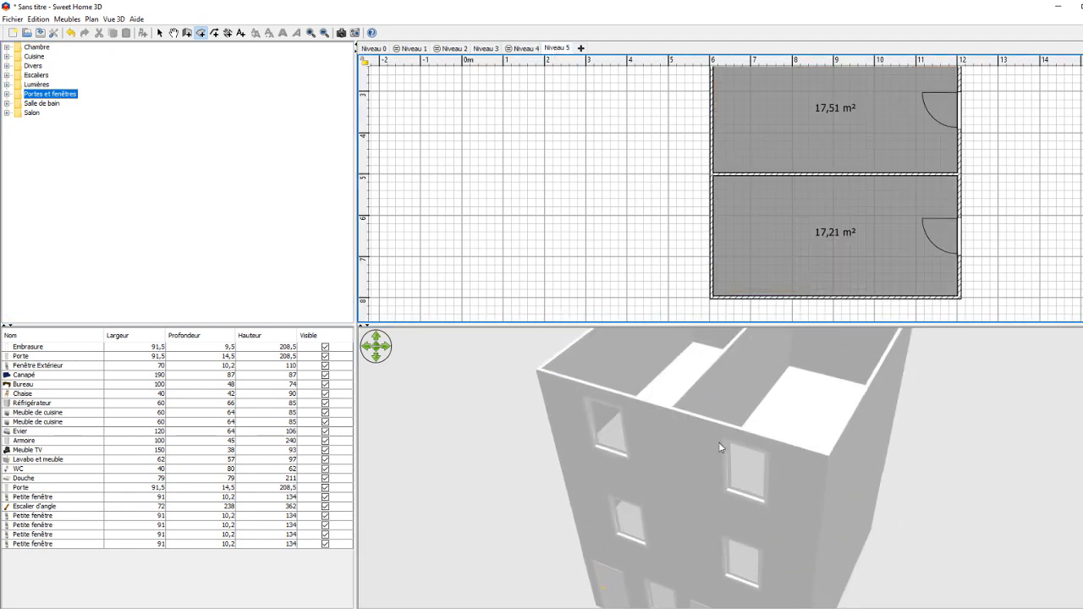
pyautogui.scroll(-5, 718, 442)
pyautogui.moveTo(768, 557); pyautogui.dragTo(814, 533)
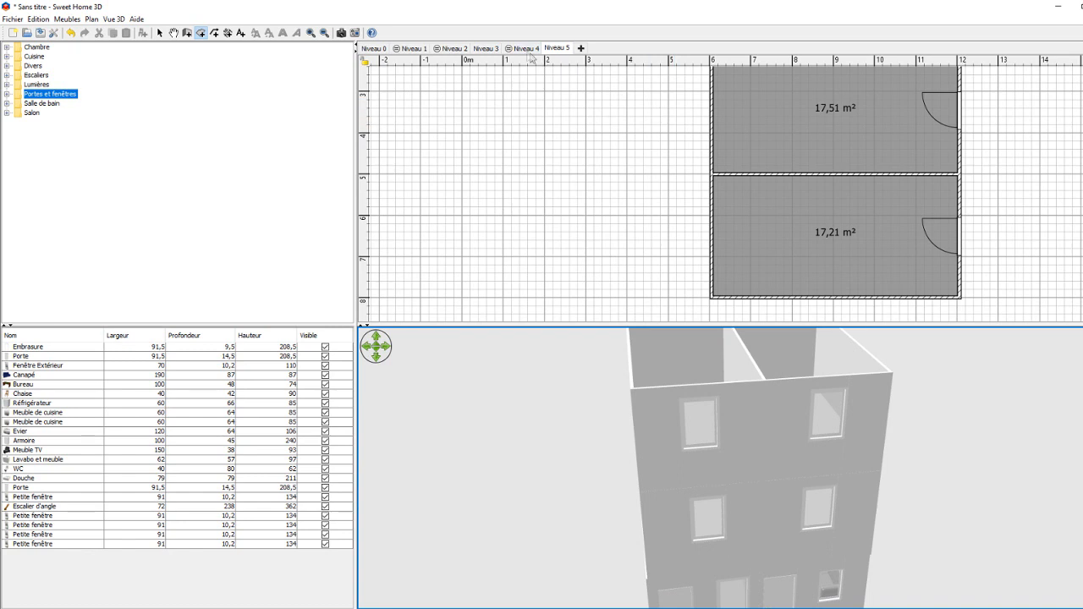
pyautogui.click(526, 48)
pyautogui.click(486, 48)
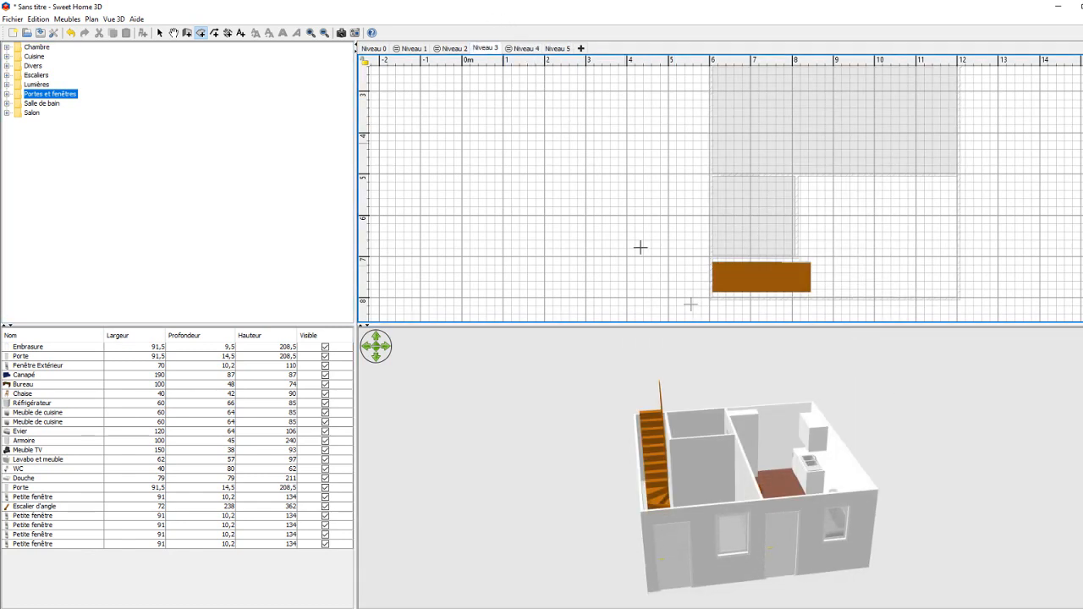
pyautogui.moveTo(771, 441); pyautogui.dragTo(763, 548)
pyautogui.moveTo(759, 438); pyautogui.dragTo(744, 560)
pyautogui.moveTo(707, 499); pyautogui.dragTo(715, 475)
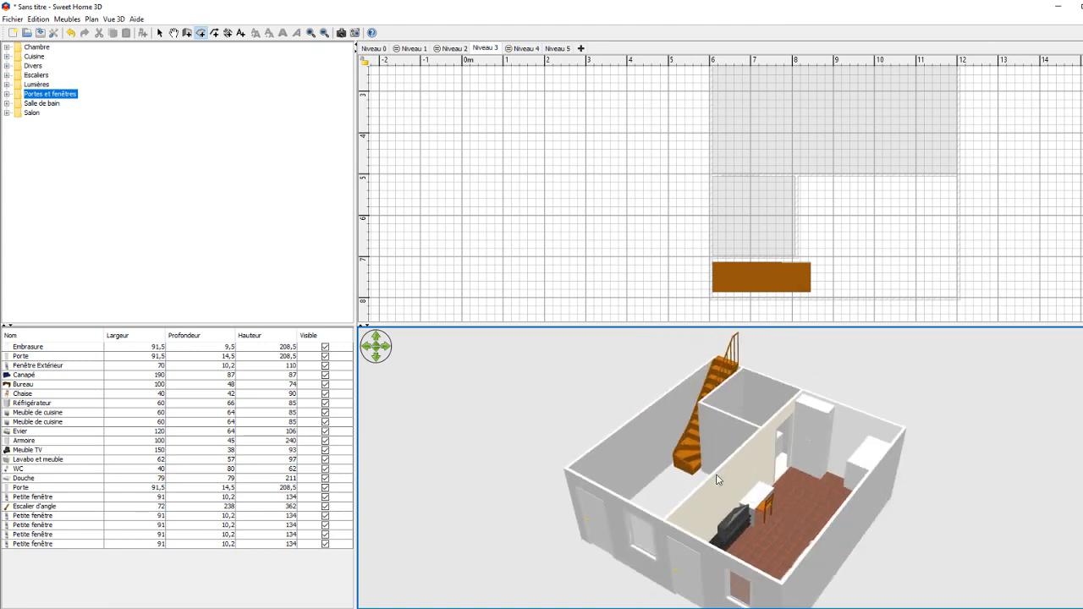
# Switch to the blank plan and draw four connected outer walls forming a closed square about 6 m per side
pyautogui.click(188, 587)
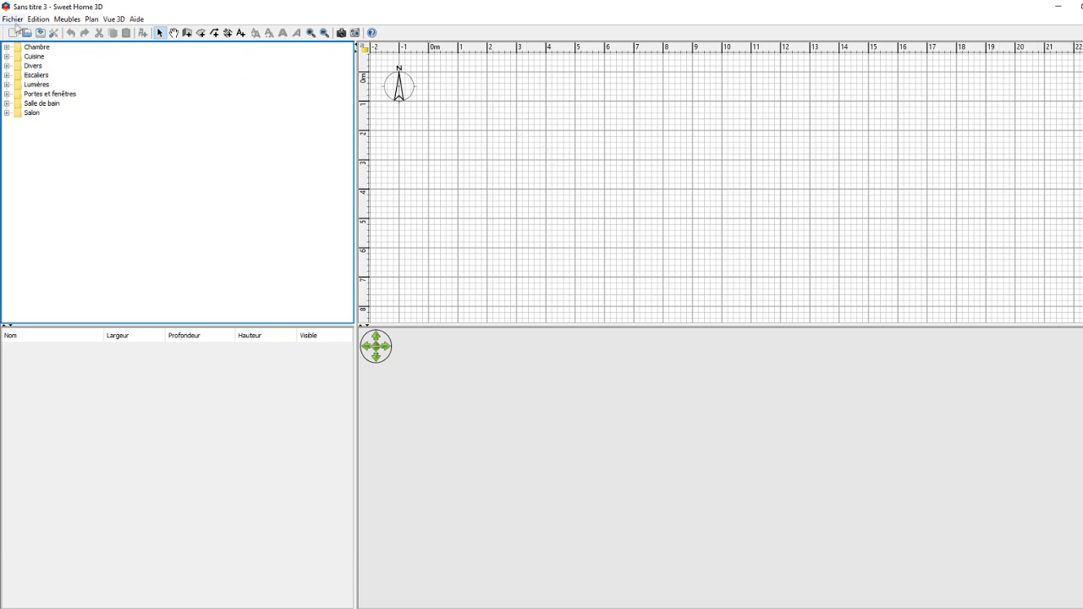
pyautogui.click(186, 33)
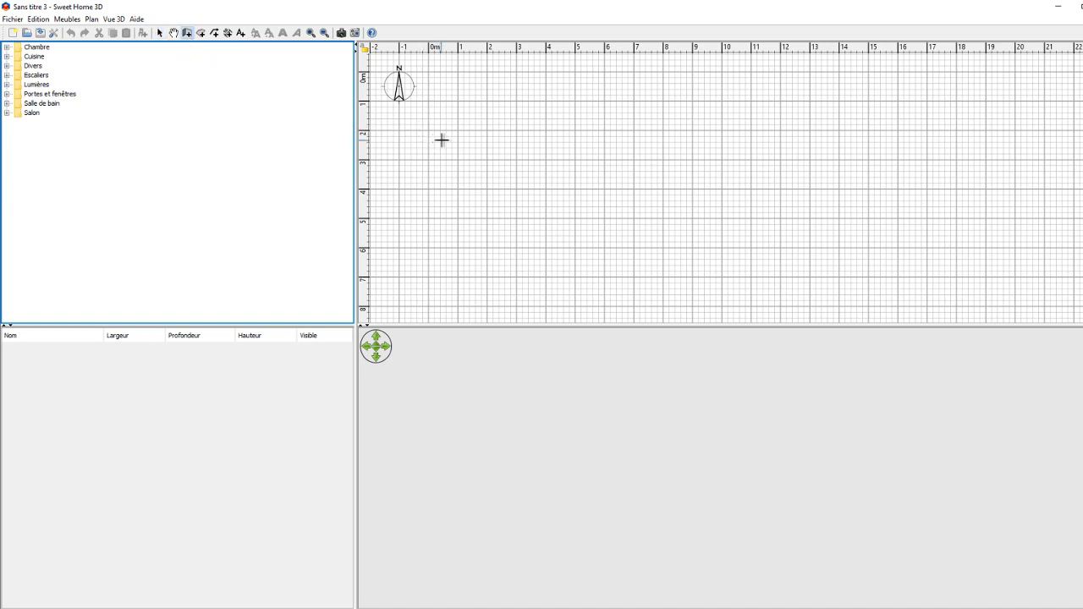
pyautogui.click(486, 131)
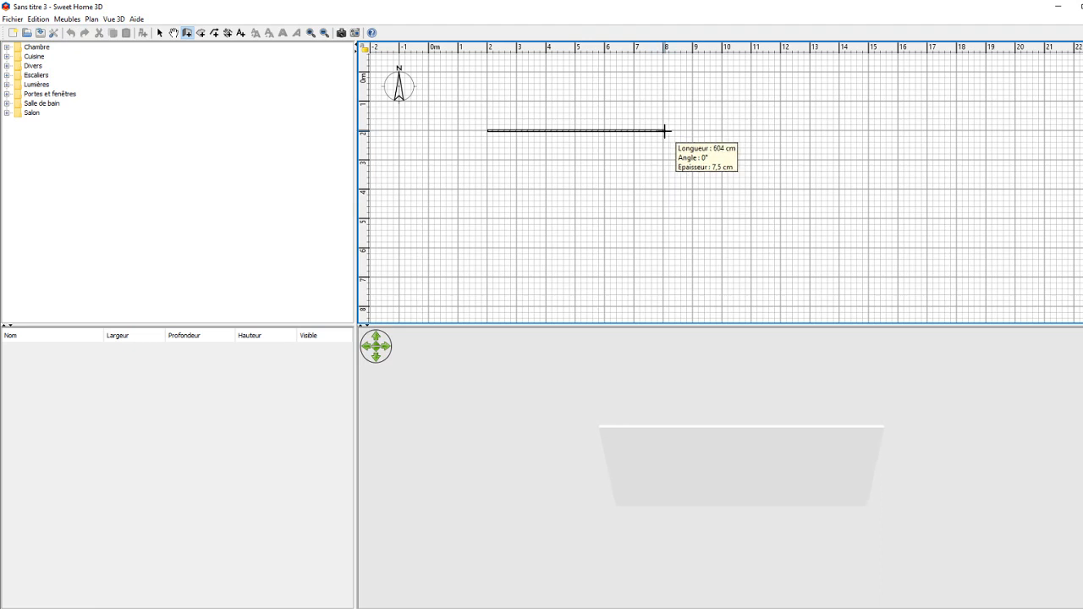
pyautogui.click(664, 131)
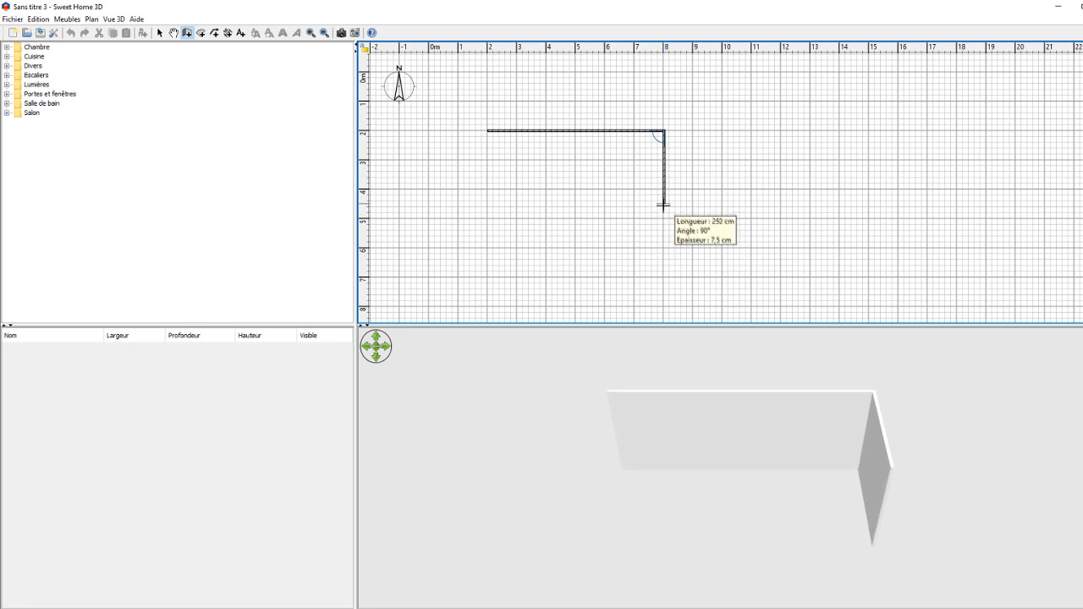
pyautogui.scroll(-2, 663, 208)
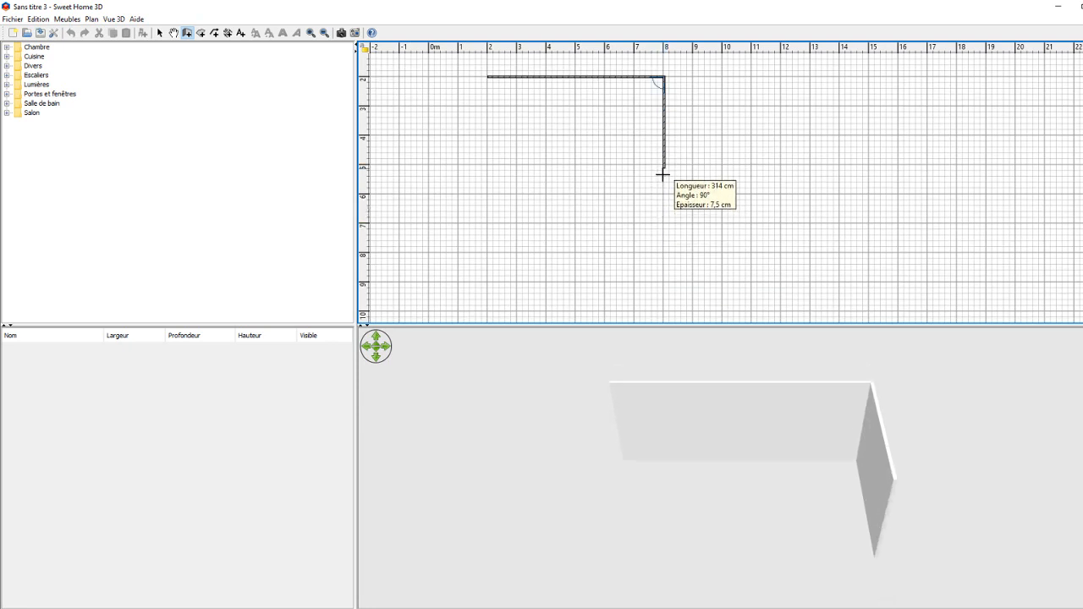
pyautogui.click(664, 252)
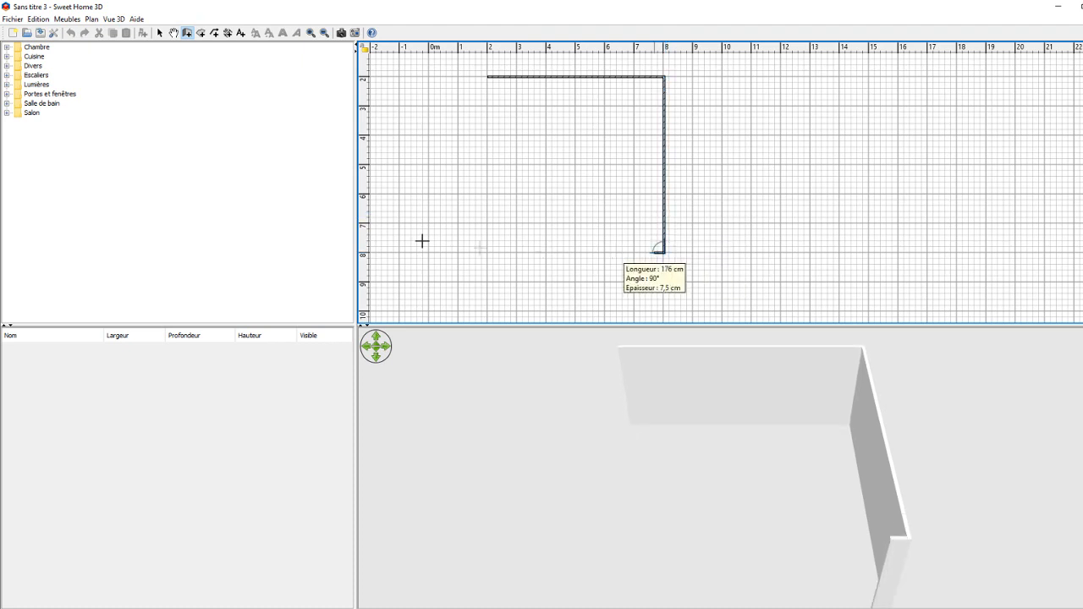
pyautogui.click(487, 250)
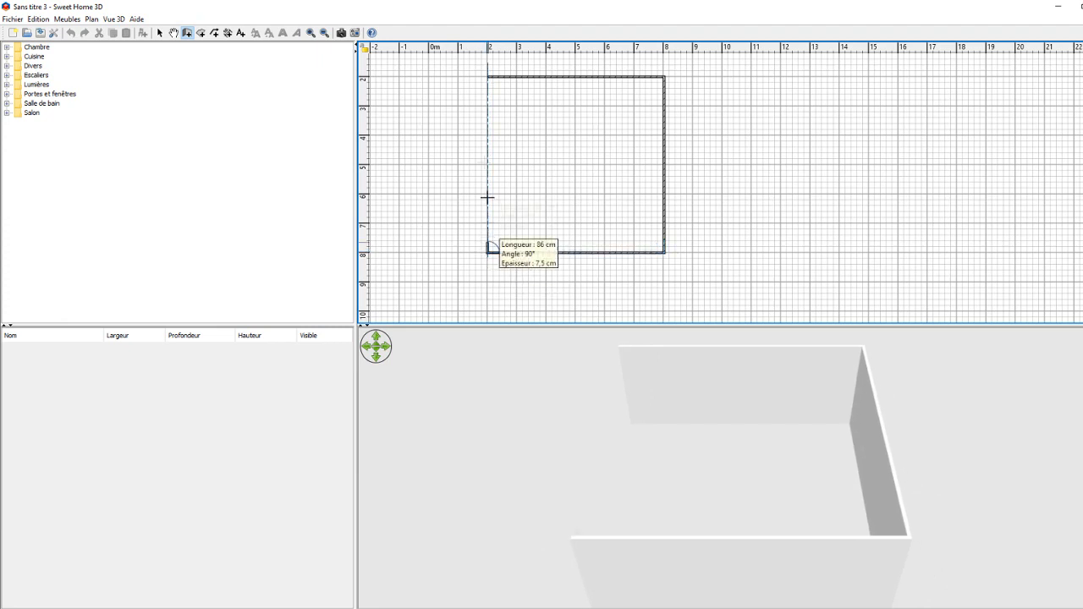
pyautogui.click(488, 78)
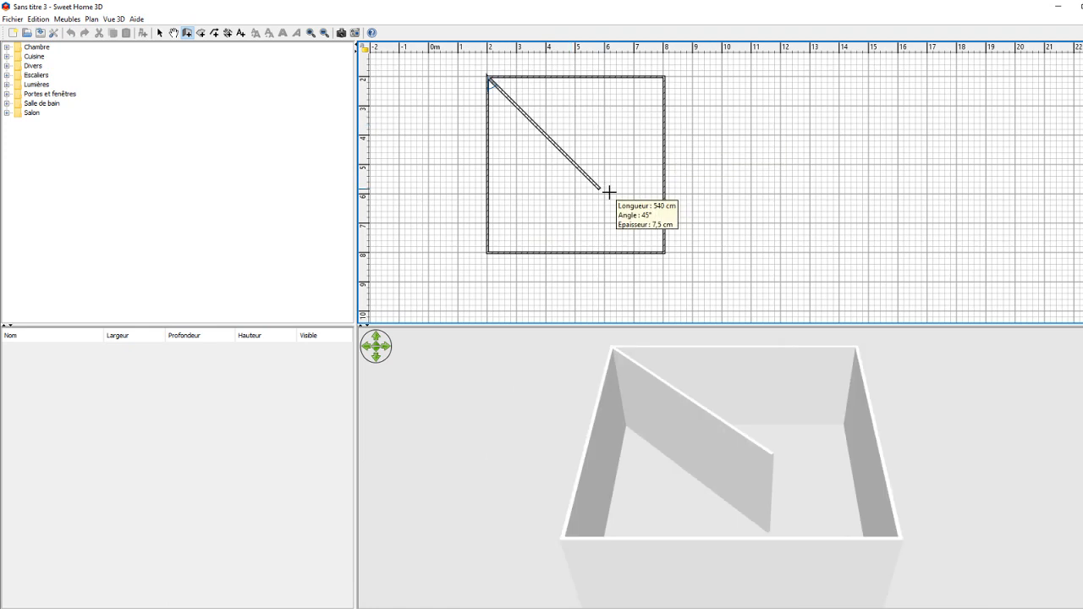
pyautogui.press('Escape')
# Draw a horizontal partition wall across the middle of the square, at the 5 m mark, from the west wall to the east wall
pyautogui.scroll(2, 563, 179)
pyautogui.scroll(-2, 563, 179)
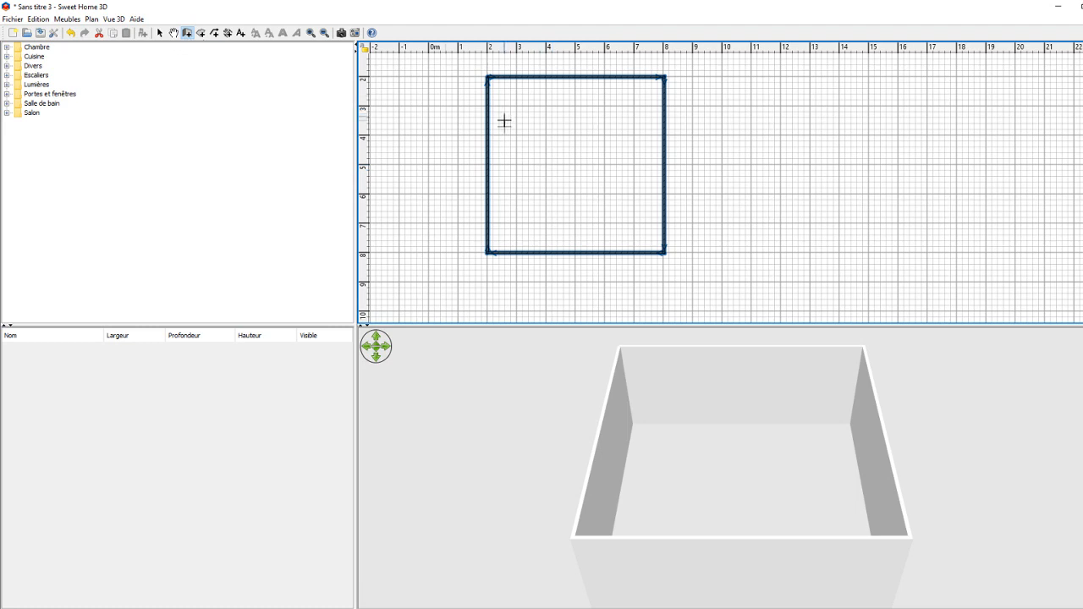
pyautogui.click(486, 164)
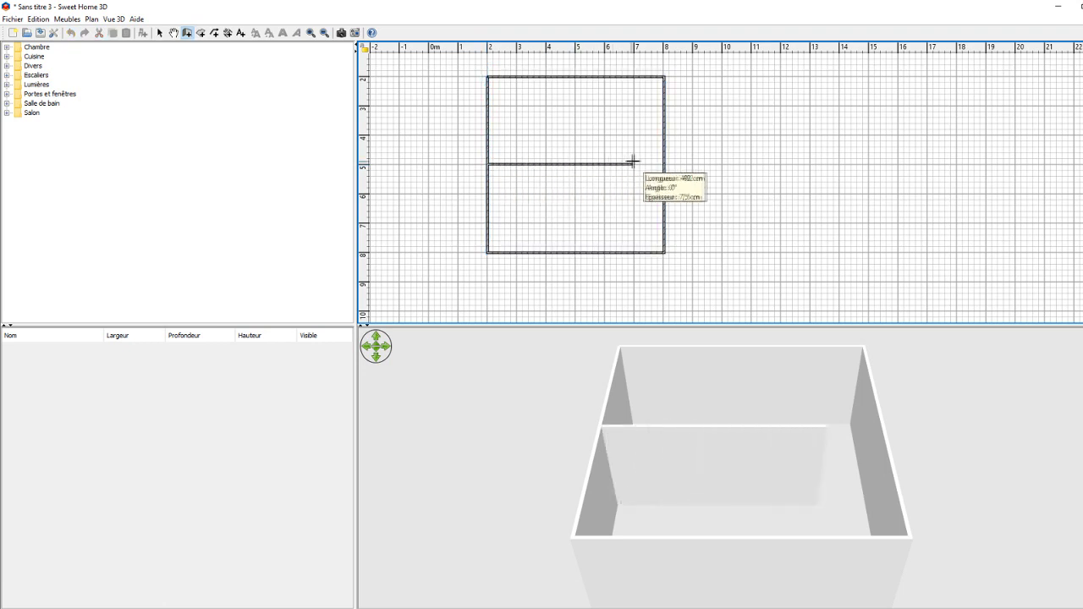
pyautogui.click(665, 164)
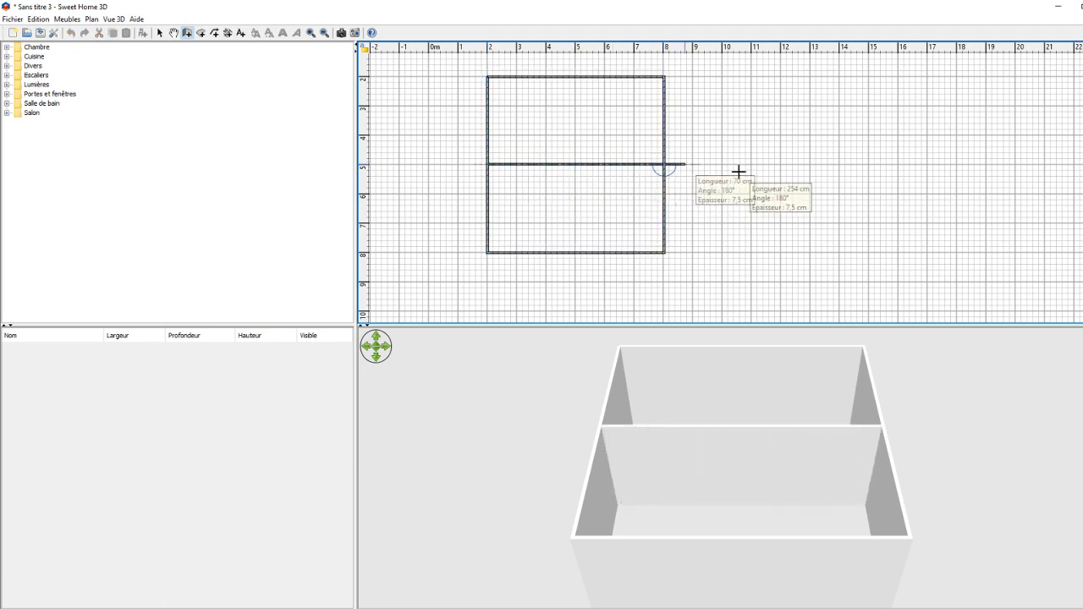
pyautogui.press('Escape')
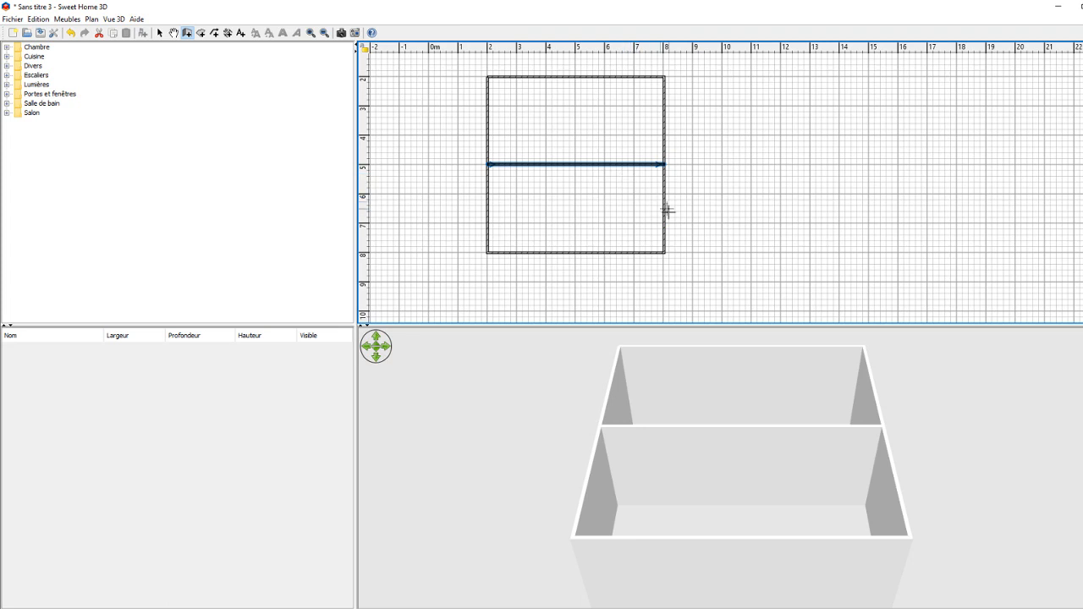
# Create a room with a floor in each of the two enclosed areas, above and below the partition
pyautogui.moveTo(723, 463); pyautogui.dragTo(718, 486)
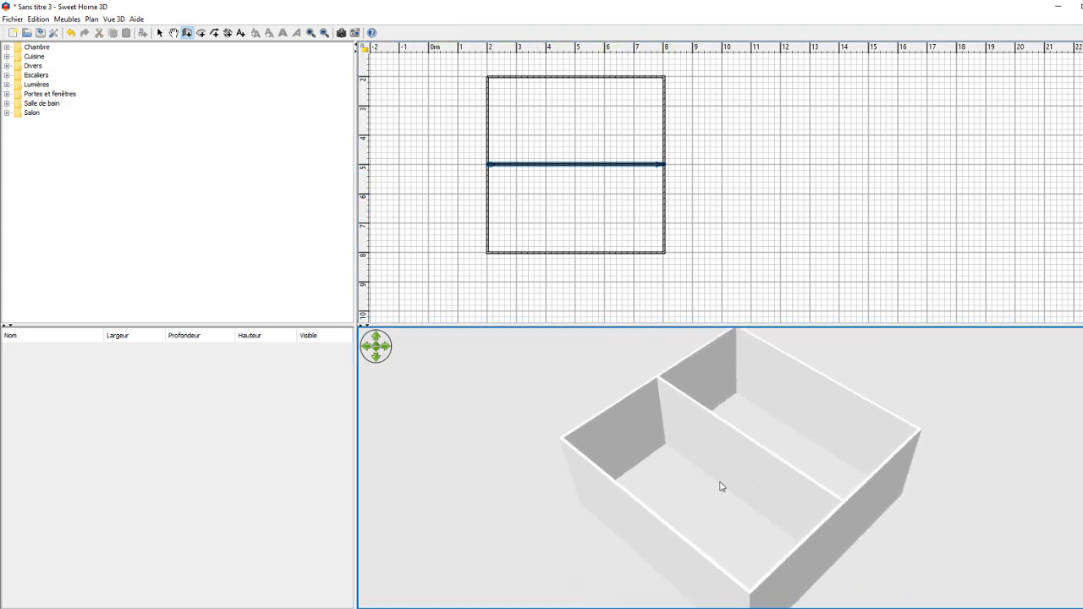
pyautogui.click(200, 33)
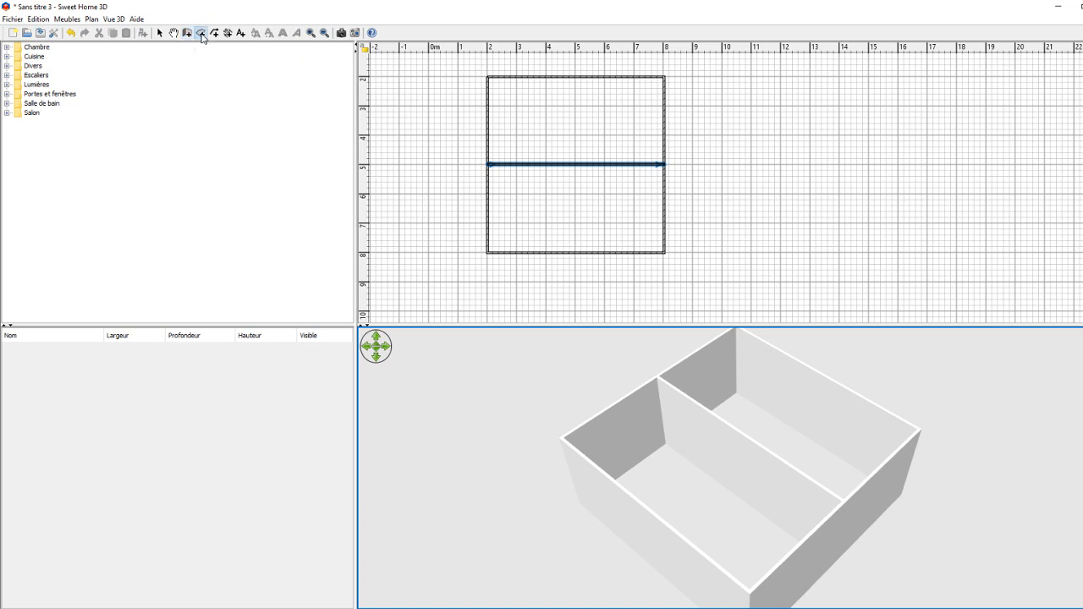
pyautogui.doubleClick(566, 123)
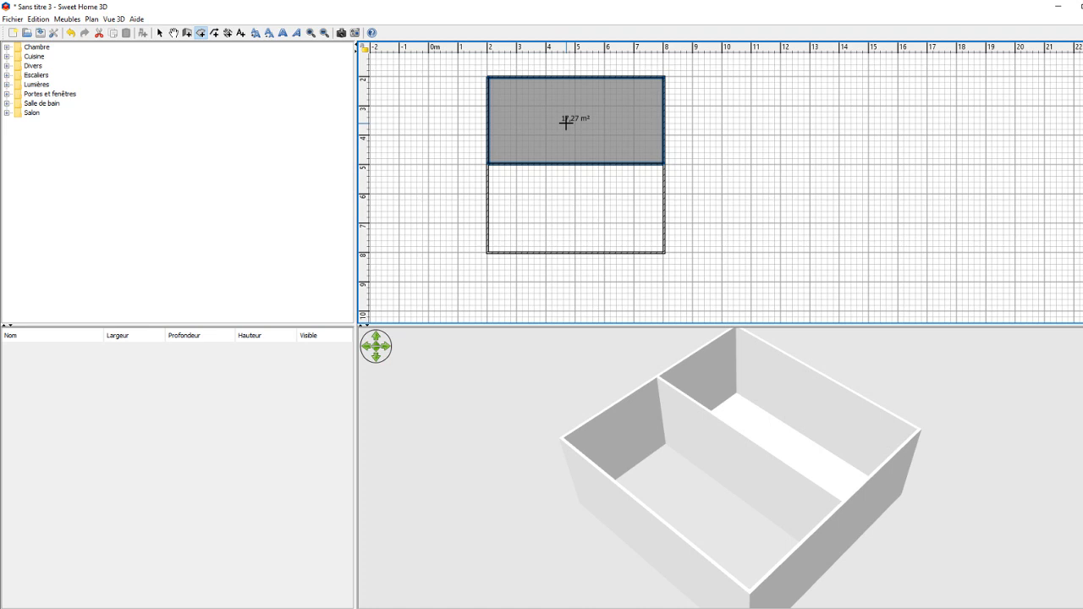
pyautogui.doubleClick(579, 205)
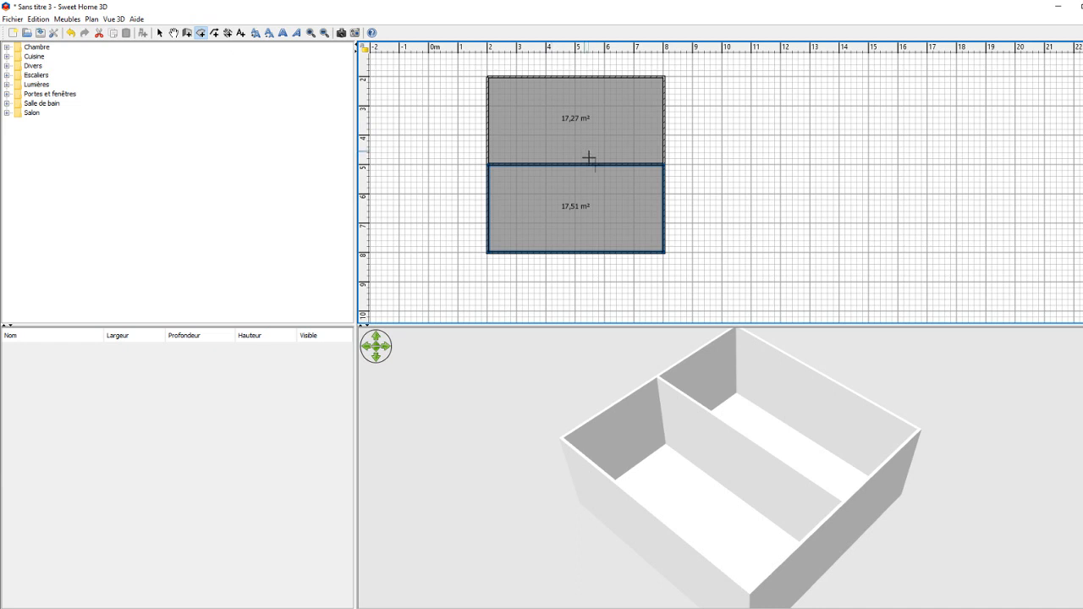
# Place a Porte from Portes et fenêtres in the east wall of the upper room, just above the partition
pyautogui.moveTo(737, 527); pyautogui.dragTo(734, 467)
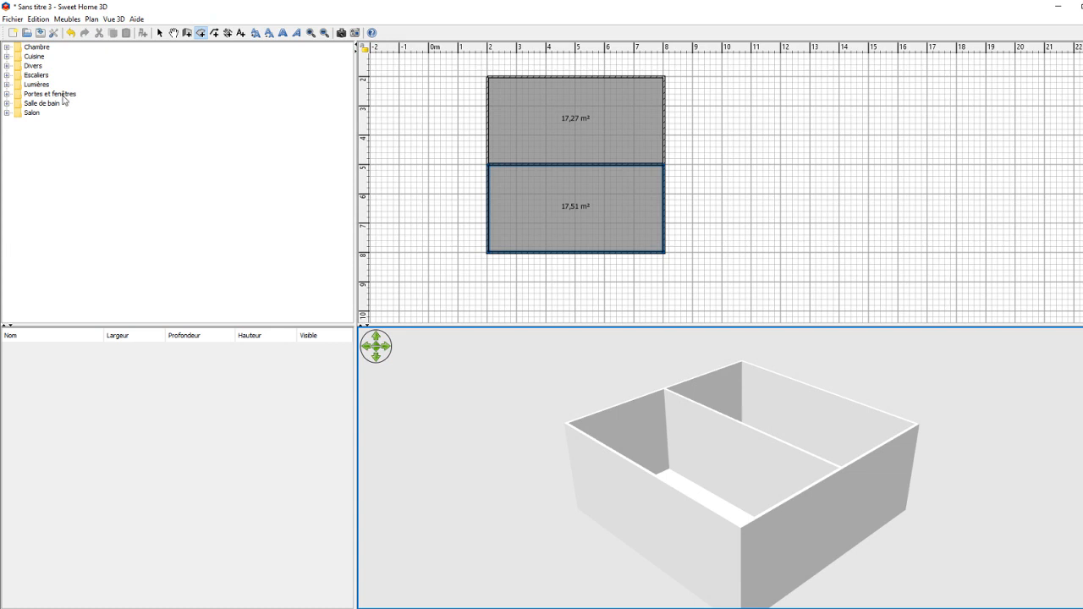
pyautogui.click(7, 94)
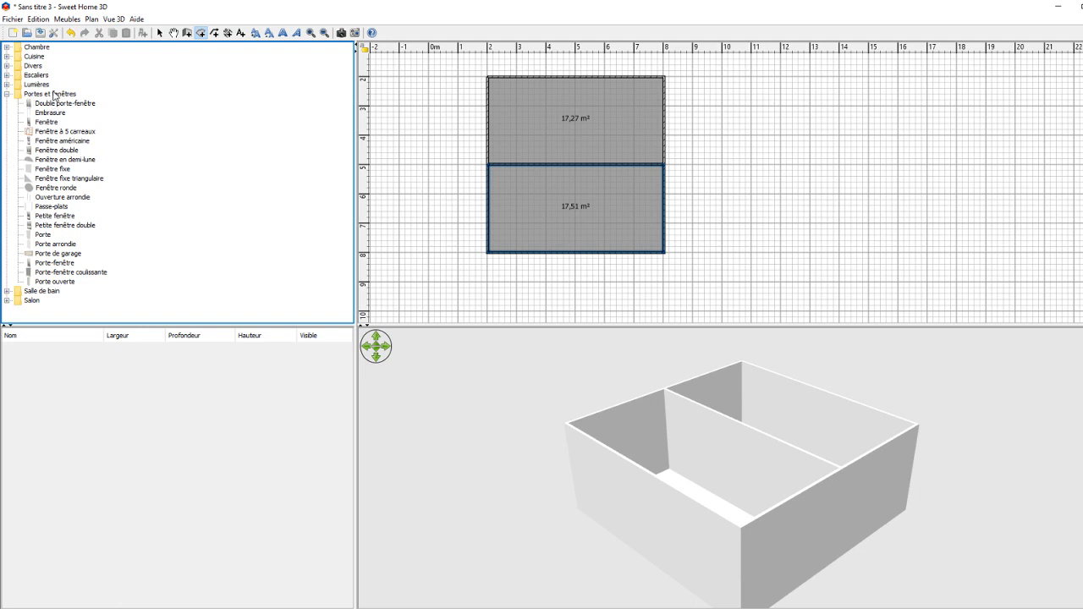
pyautogui.click(44, 234)
pyautogui.moveTo(48, 238); pyautogui.dragTo(549, 212)
pyautogui.moveTo(510, 181); pyautogui.dragTo(658, 132)
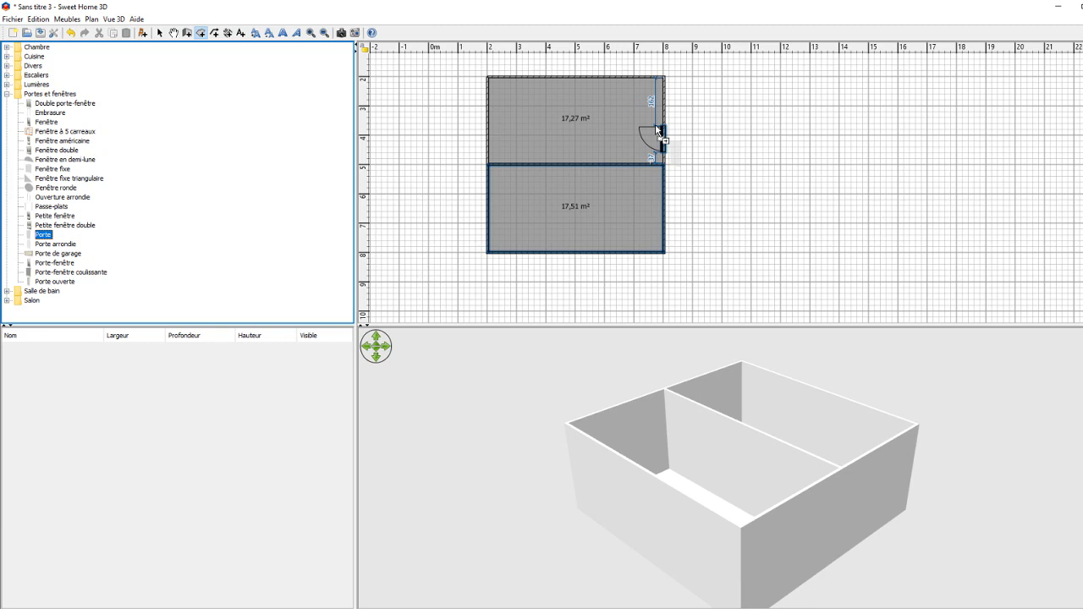
pyautogui.moveTo(657, 129); pyautogui.dragTo(659, 142)
pyautogui.moveTo(658, 141); pyautogui.dragTo(658, 145)
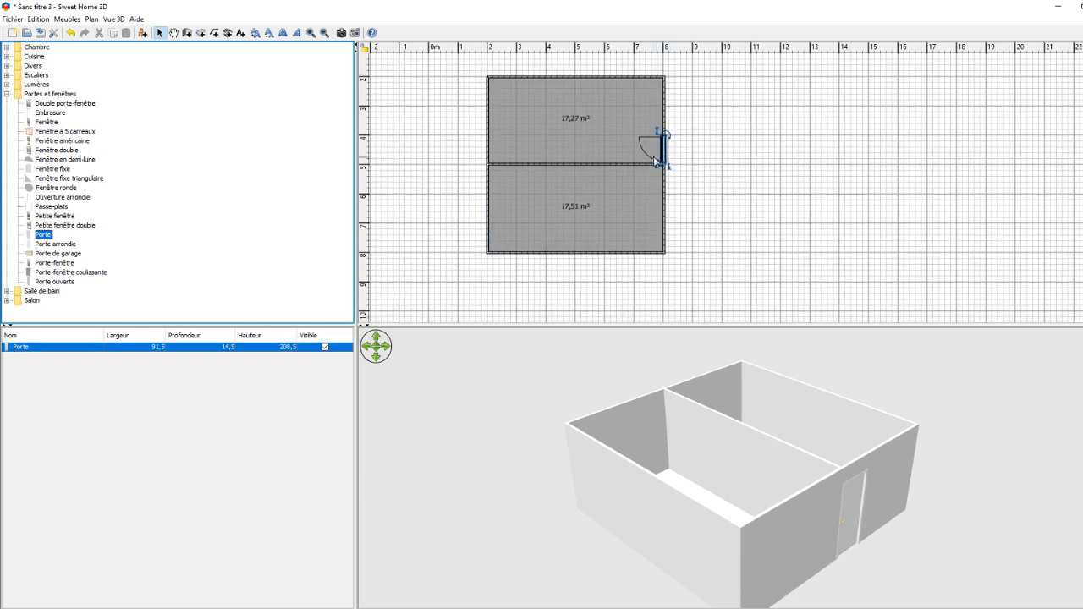
# Place a second Porte in the east wall of the lower room, near its southern corner
pyautogui.scroll(2, 656, 161)
pyautogui.moveTo(857, 573); pyautogui.dragTo(834, 561)
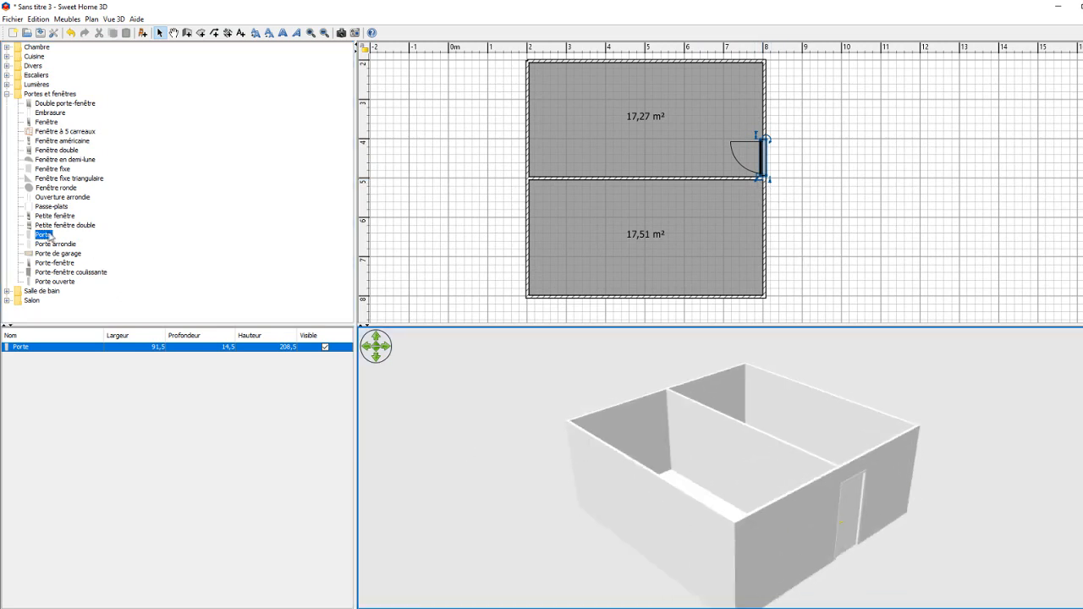
pyautogui.moveTo(48, 236); pyautogui.dragTo(756, 252)
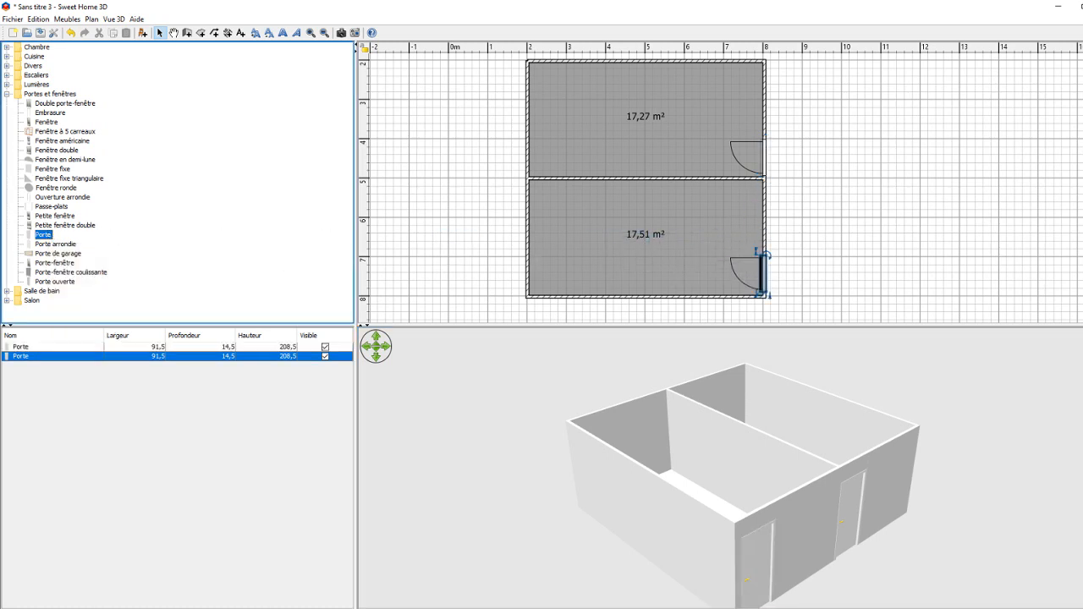
# Place a Petite fenêtre in the east wall of each room, north of its door
pyautogui.click(53, 217)
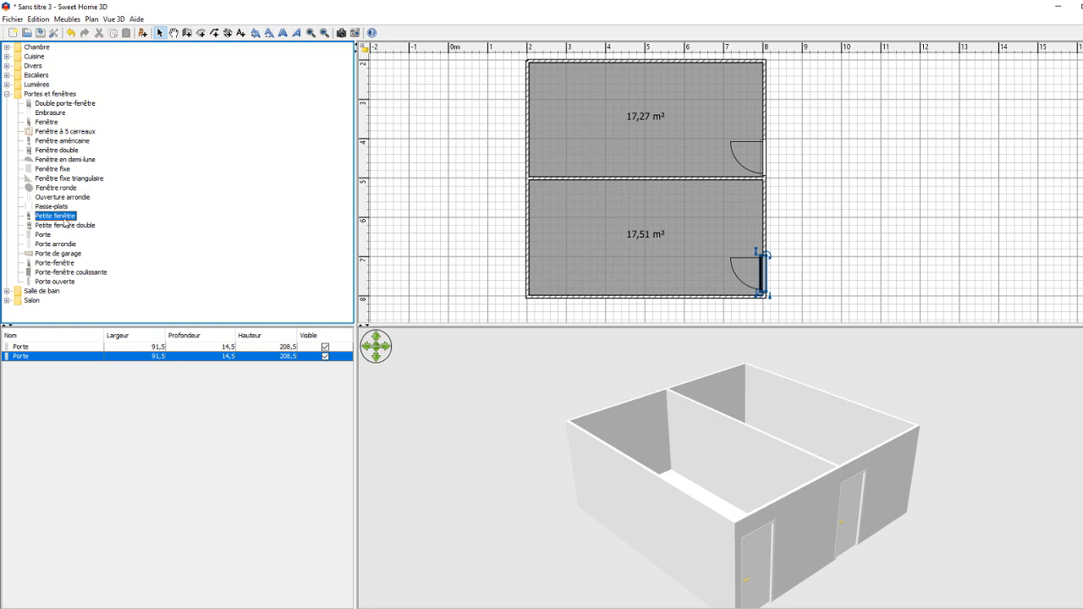
pyautogui.moveTo(66, 220); pyautogui.dragTo(760, 86)
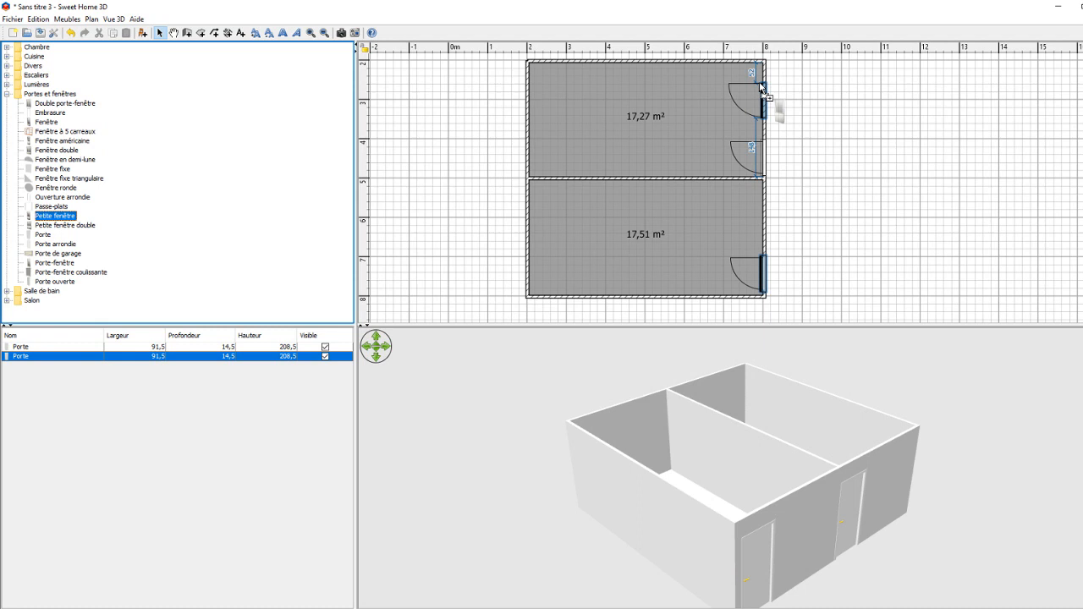
pyautogui.moveTo(760, 86); pyautogui.dragTo(762, 96)
pyautogui.moveTo(72, 218); pyautogui.dragTo(767, 210)
# Add a new level above the ground floor of the two-room house
pyautogui.click(803, 517)
pyautogui.moveTo(801, 514); pyautogui.dragTo(746, 493)
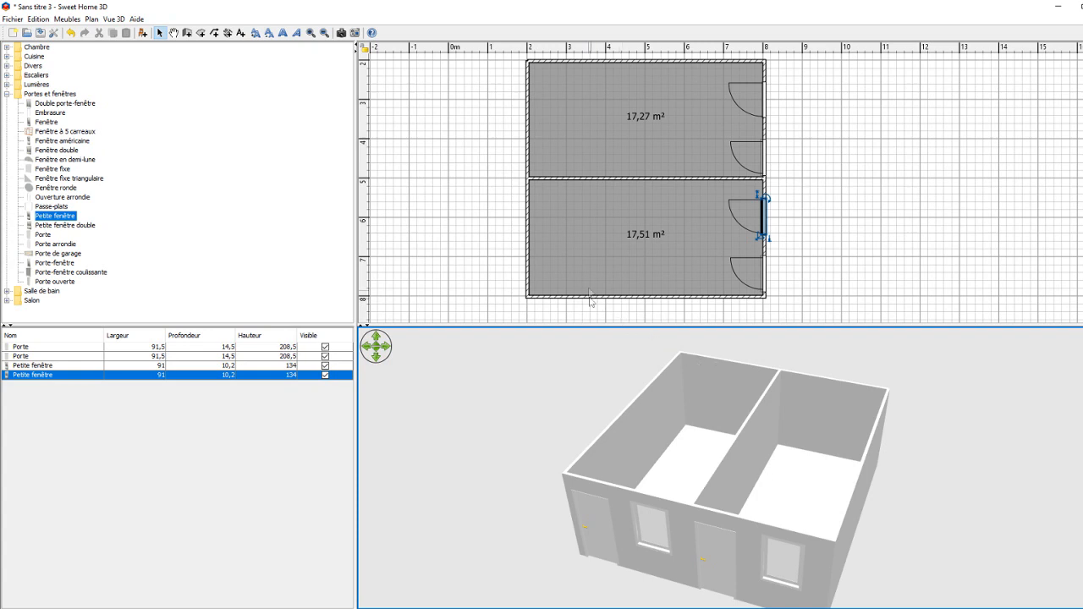
pyautogui.click(92, 19)
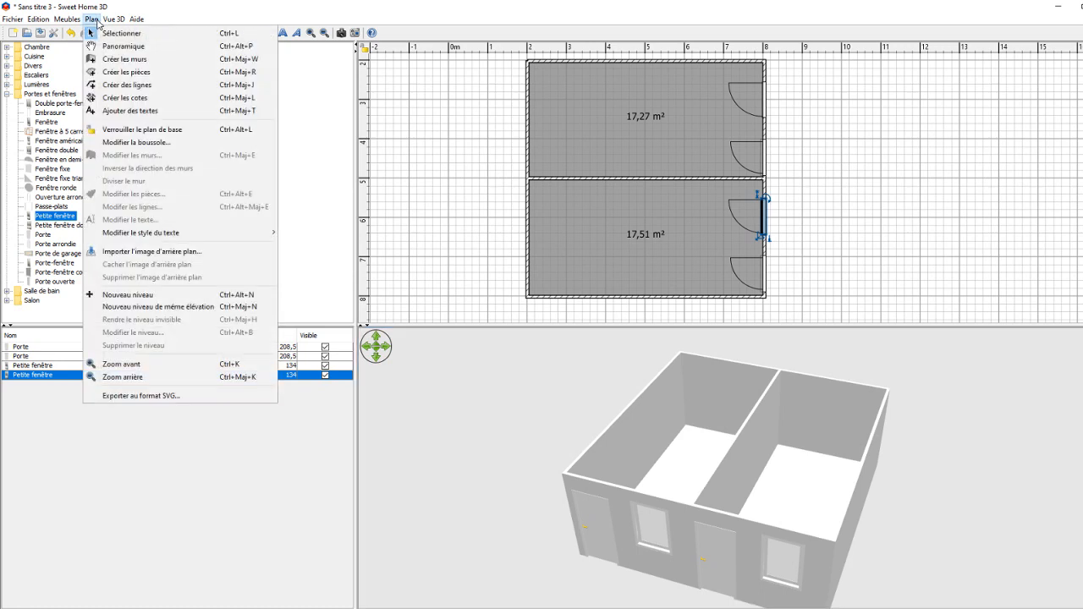
pyautogui.click(140, 295)
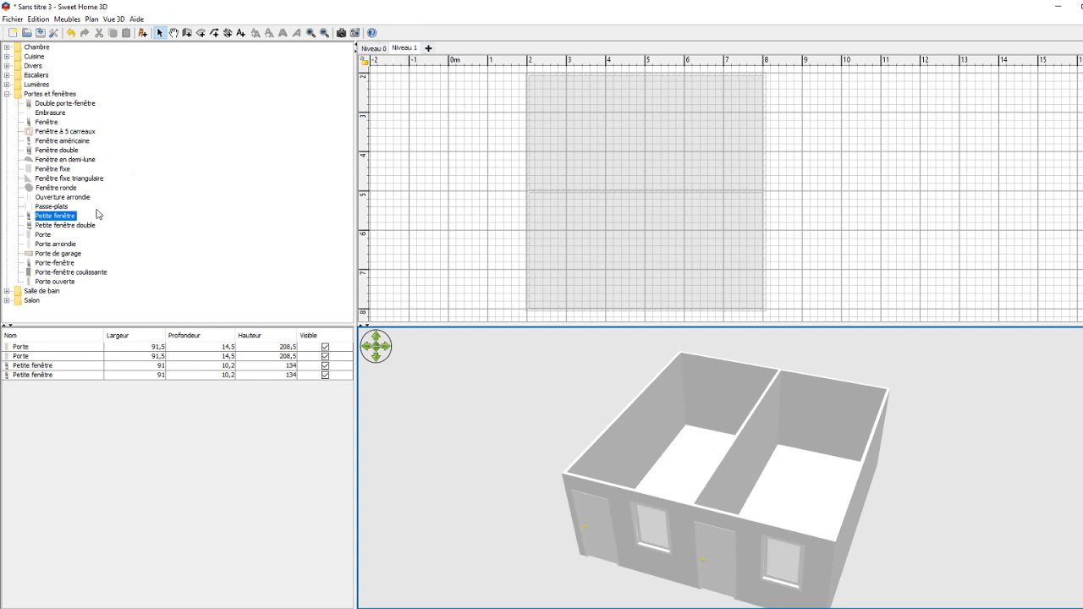
# Draw four outer walls on Niveau 1 as a square of about 6 m, tracing the ground-floor outline beneath
pyautogui.click(187, 32)
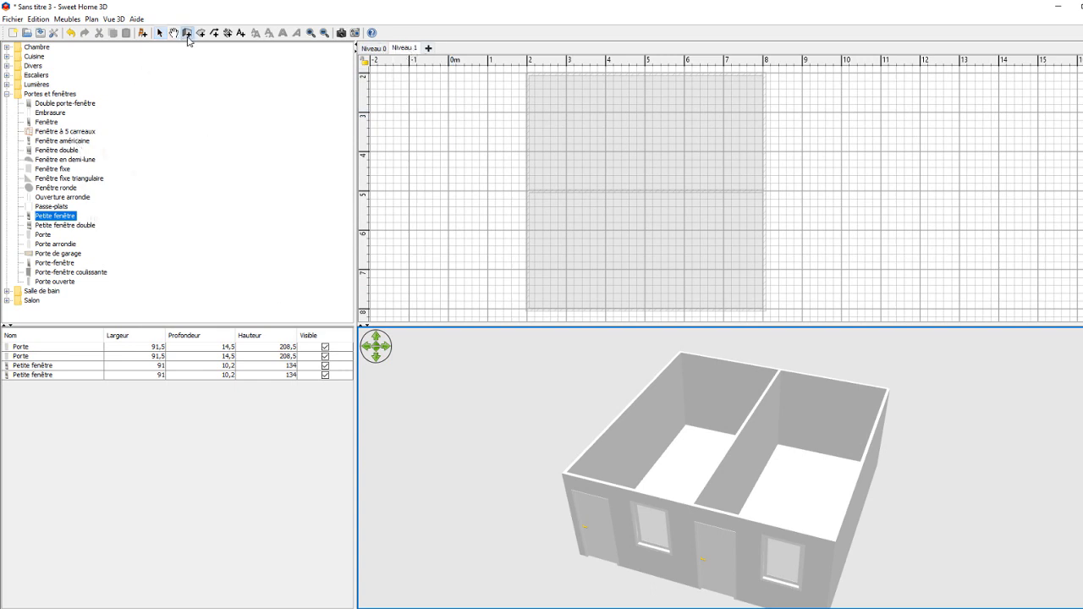
pyautogui.click(526, 310)
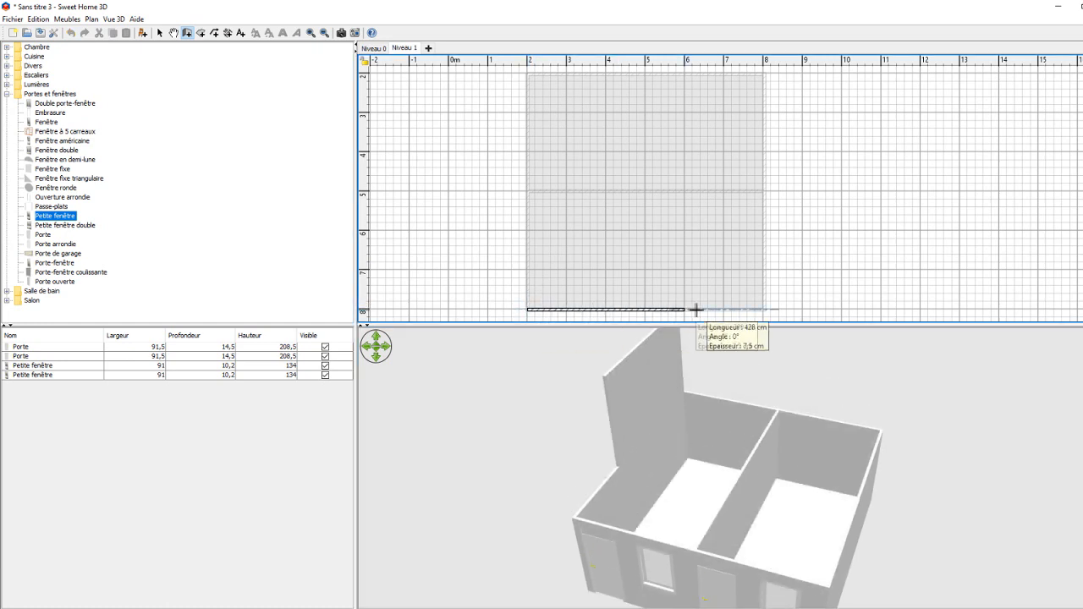
pyautogui.click(765, 310)
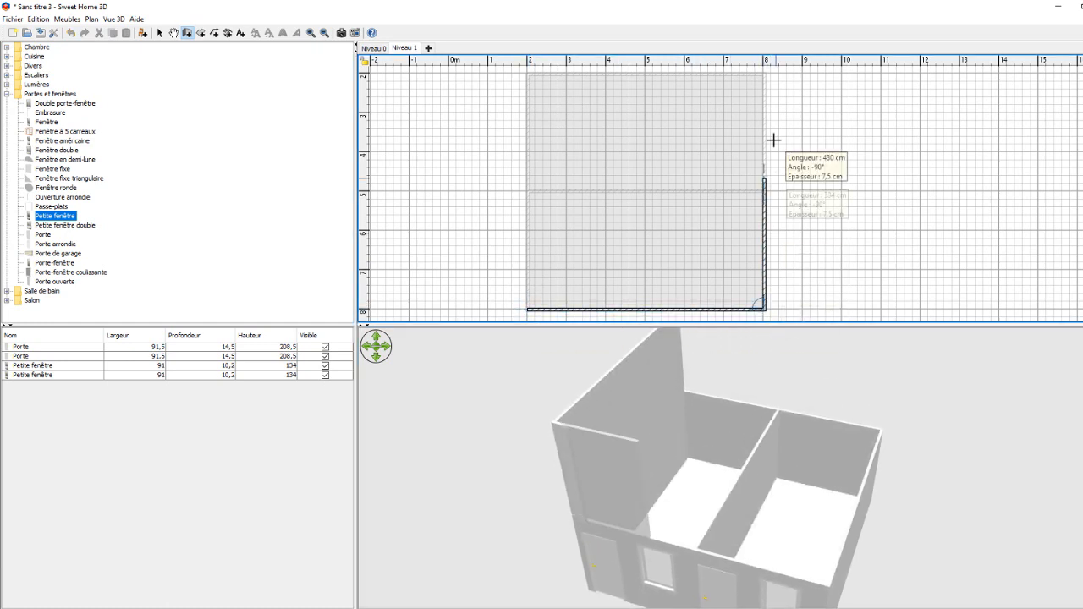
pyautogui.click(767, 75)
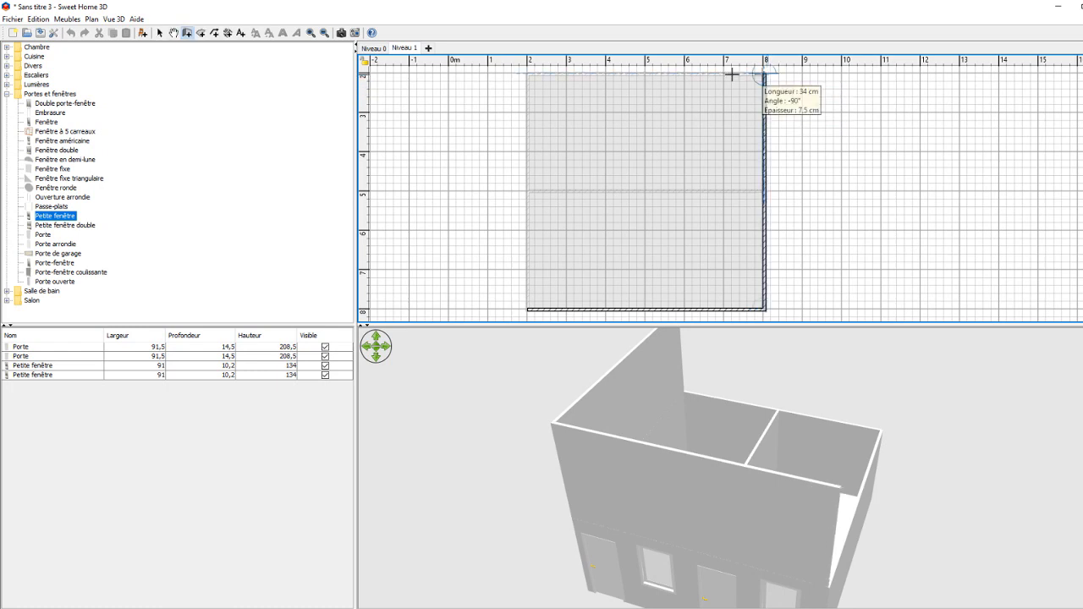
pyautogui.doubleClick(526, 75)
pyautogui.click(526, 75)
pyautogui.click(527, 310)
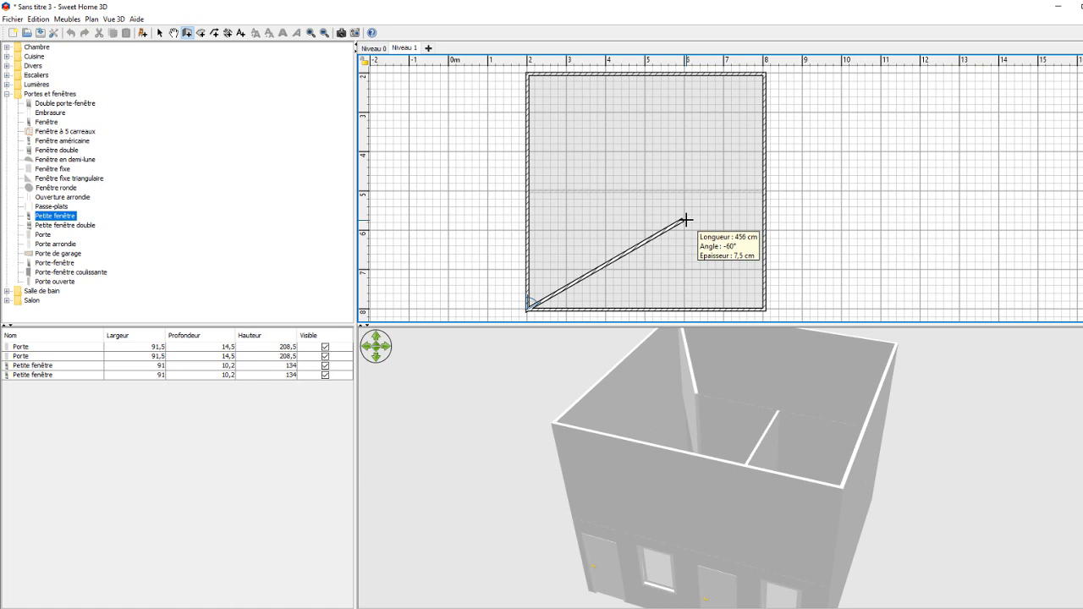
pyautogui.press('Escape')
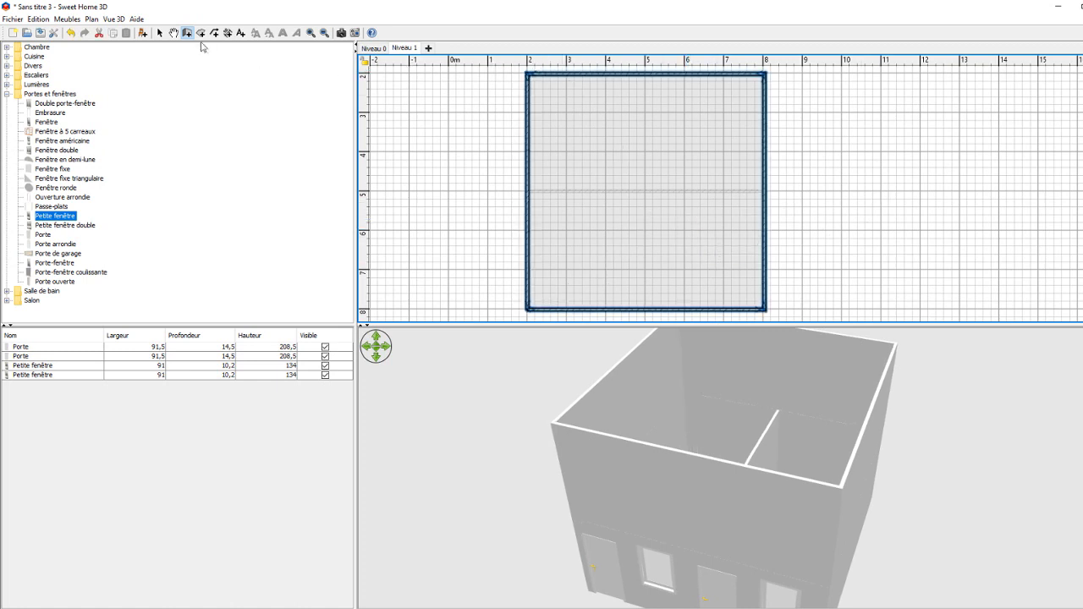
# Draw a partition wall on Niveau 1 from the west to the east wall, along the ground-floor partition beneath
pyautogui.click(159, 33)
pyautogui.click(175, 35)
pyautogui.moveTo(615, 227); pyautogui.dragTo(640, 220)
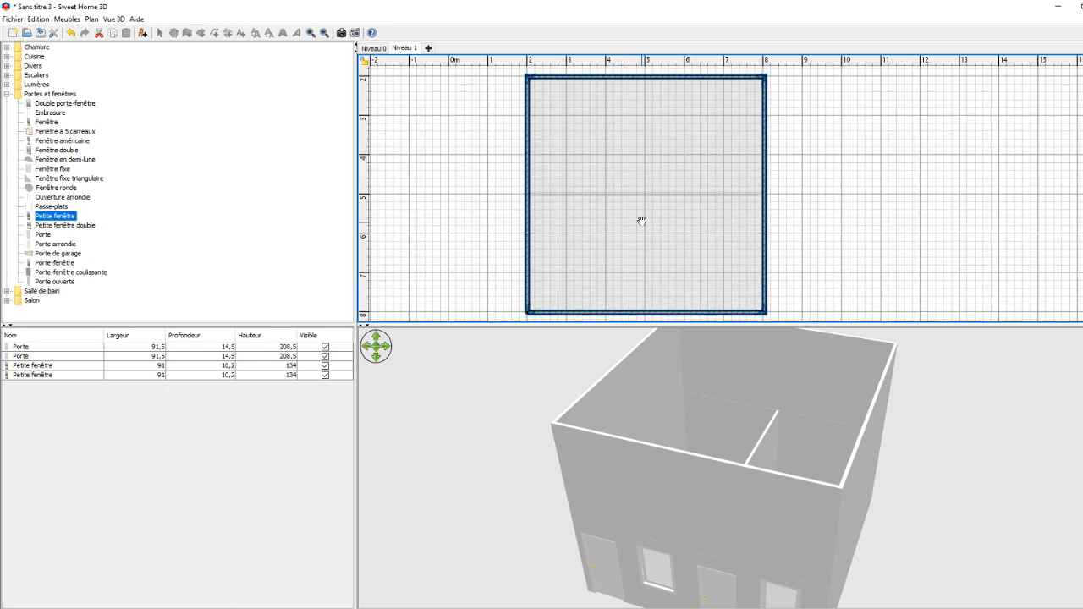
pyautogui.click(780, 475)
pyautogui.moveTo(780, 475); pyautogui.dragTo(906, 464)
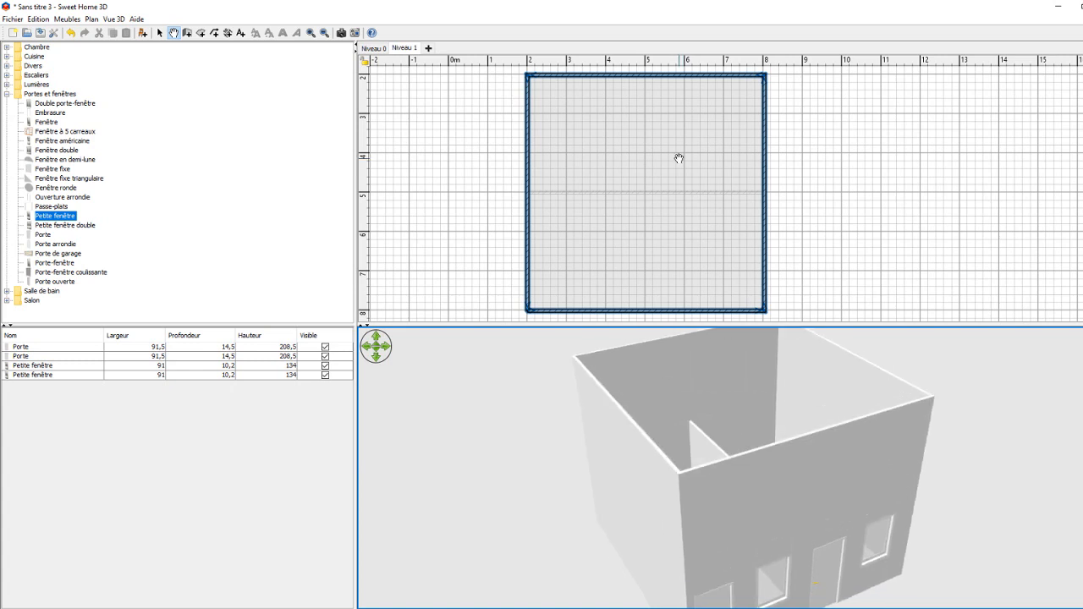
pyautogui.click(187, 32)
pyautogui.click(528, 192)
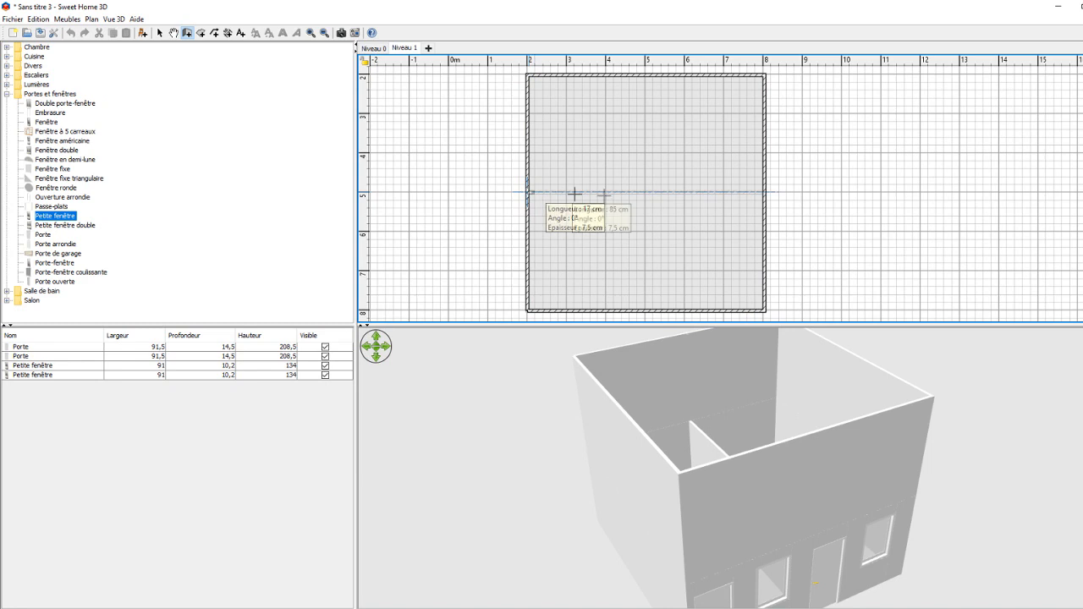
pyautogui.click(764, 194)
pyautogui.press('Escape')
# Create a room on each side of the partition on Niveau 1
pyautogui.click(201, 34)
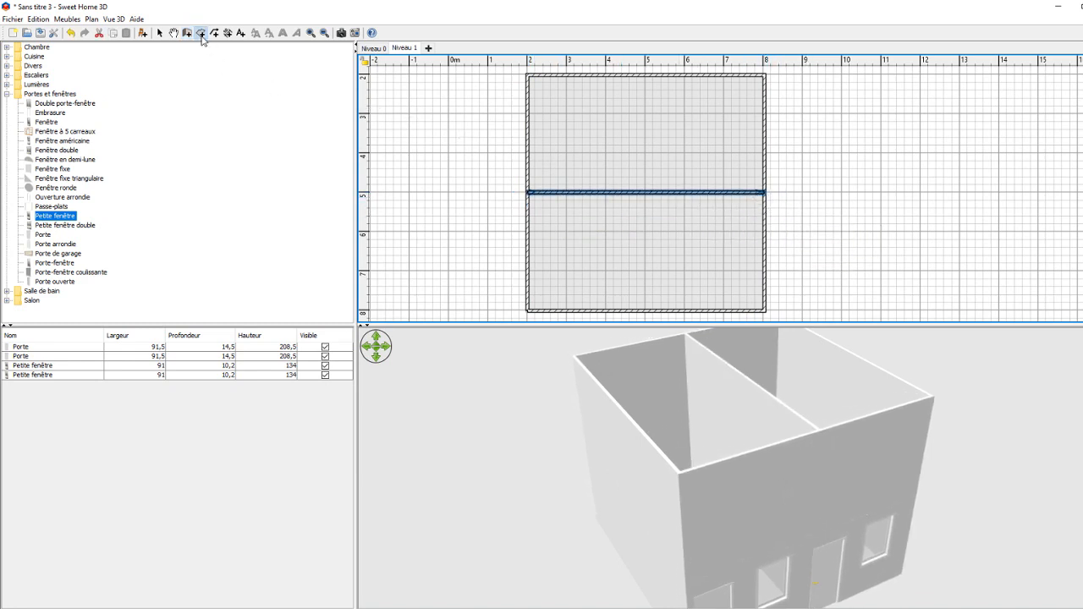
pyautogui.doubleClick(641, 134)
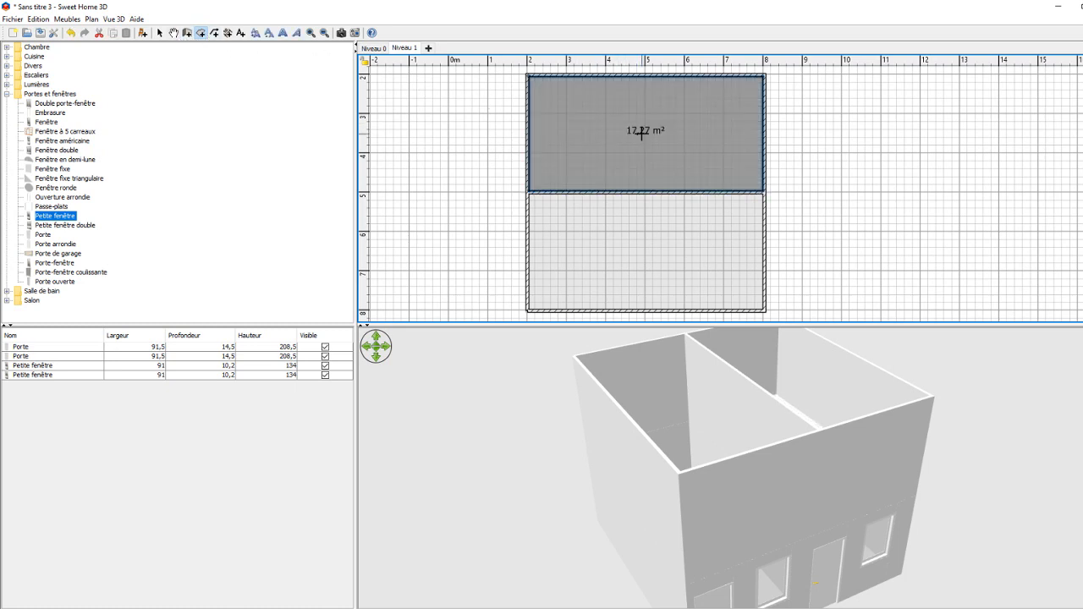
pyautogui.doubleClick(681, 250)
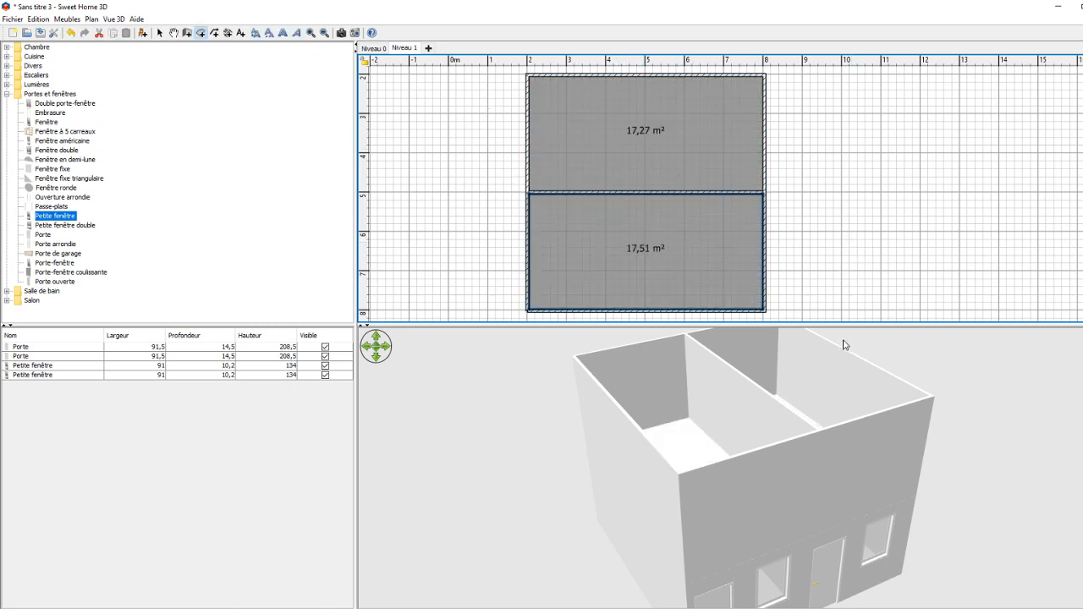
# Add another level above Niveau 1 and activate wall creation for it
pyautogui.moveTo(787, 496); pyautogui.dragTo(742, 456)
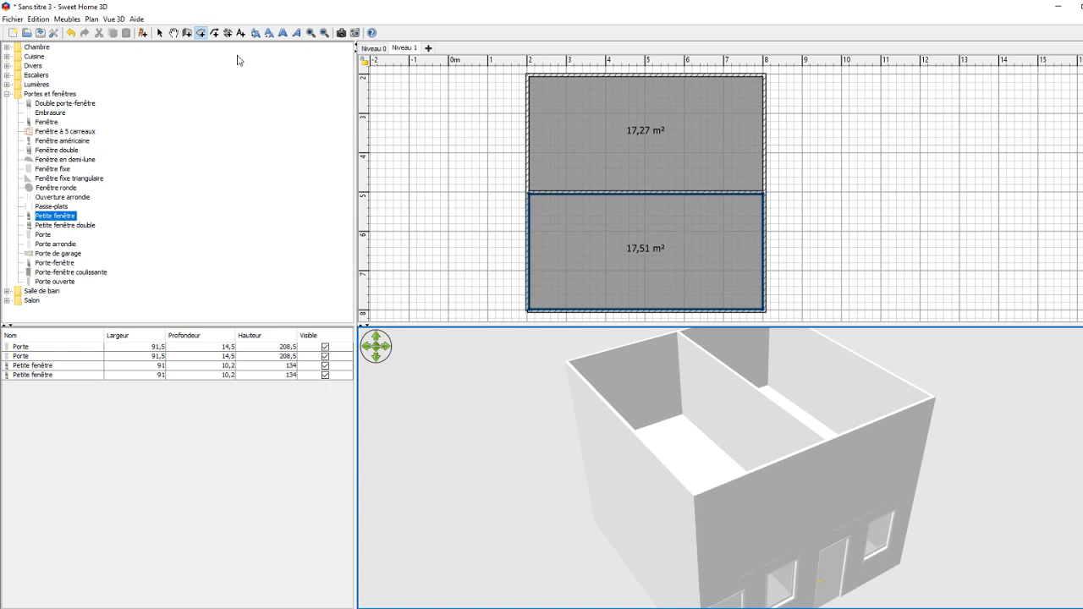
pyautogui.click(91, 19)
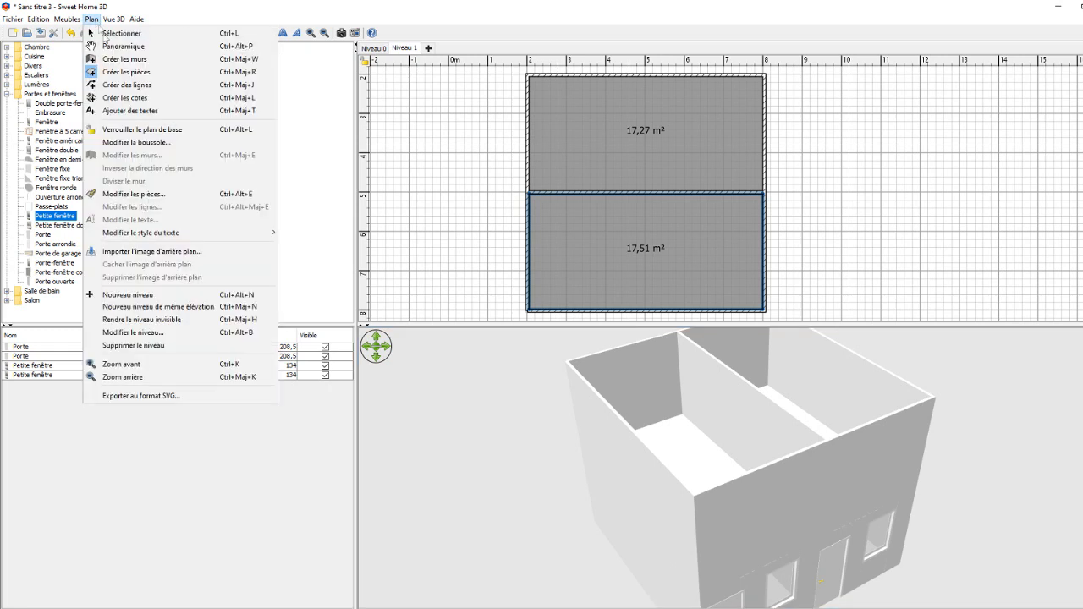
pyautogui.click(123, 290)
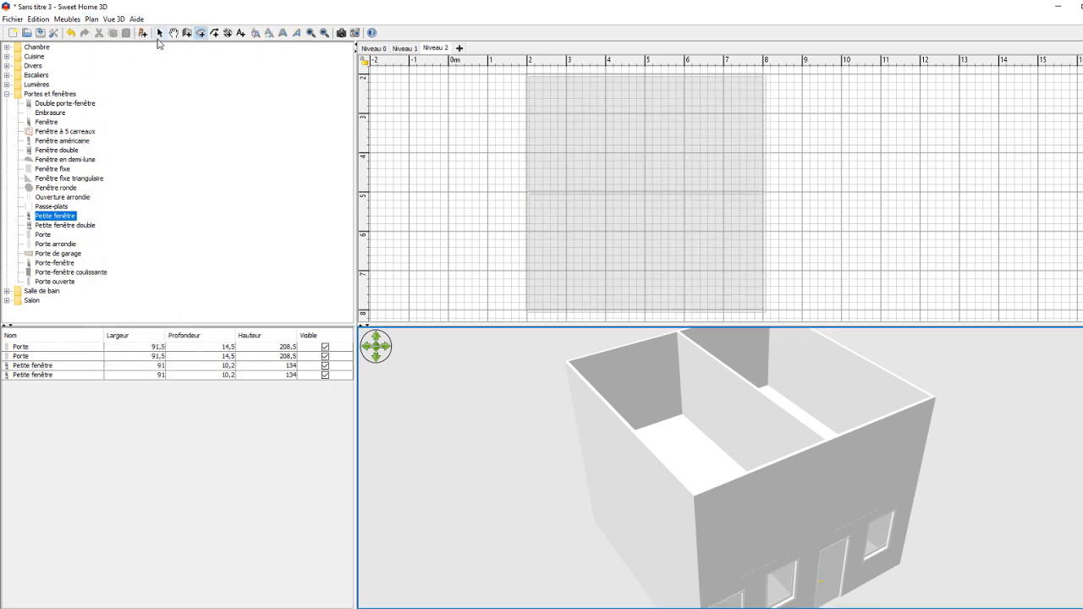
pyautogui.click(186, 32)
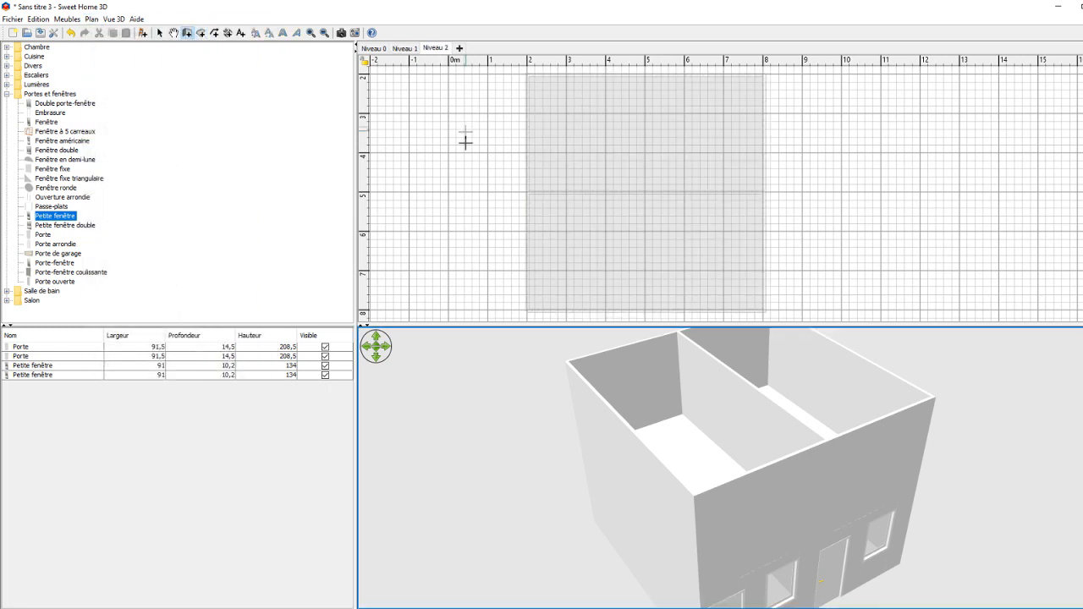
pyautogui.click(526, 311)
pyautogui.doubleClick(766, 311)
pyautogui.click(766, 310)
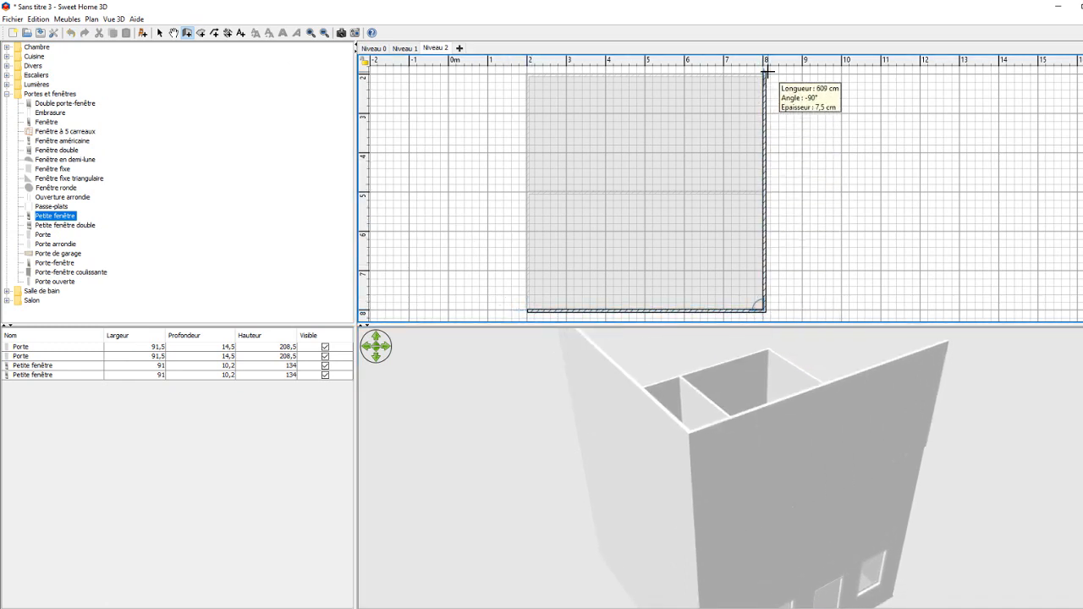
pyautogui.click(766, 75)
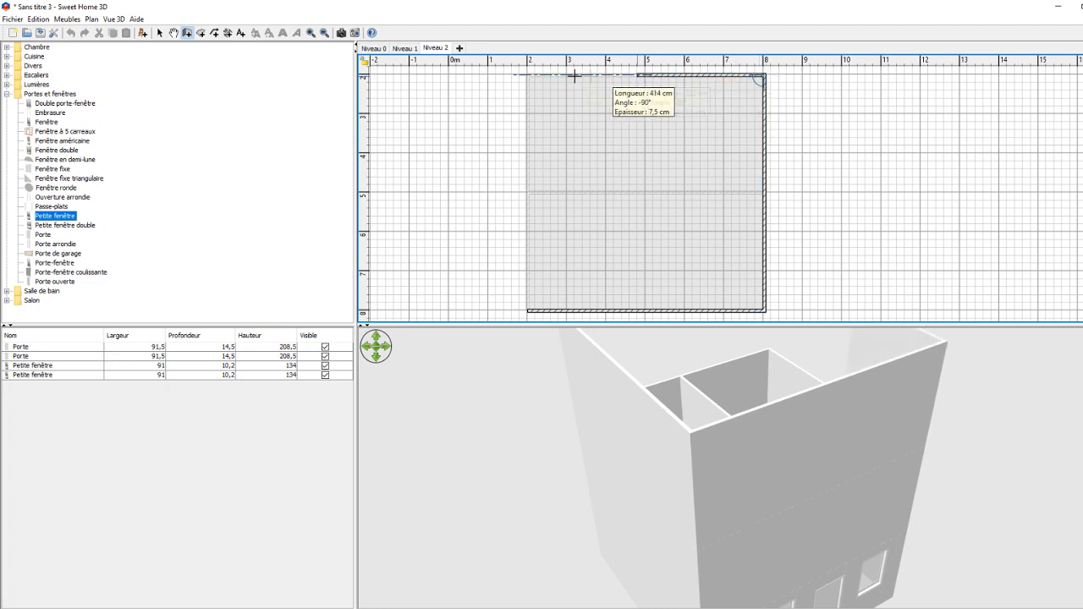
pyautogui.click(525, 75)
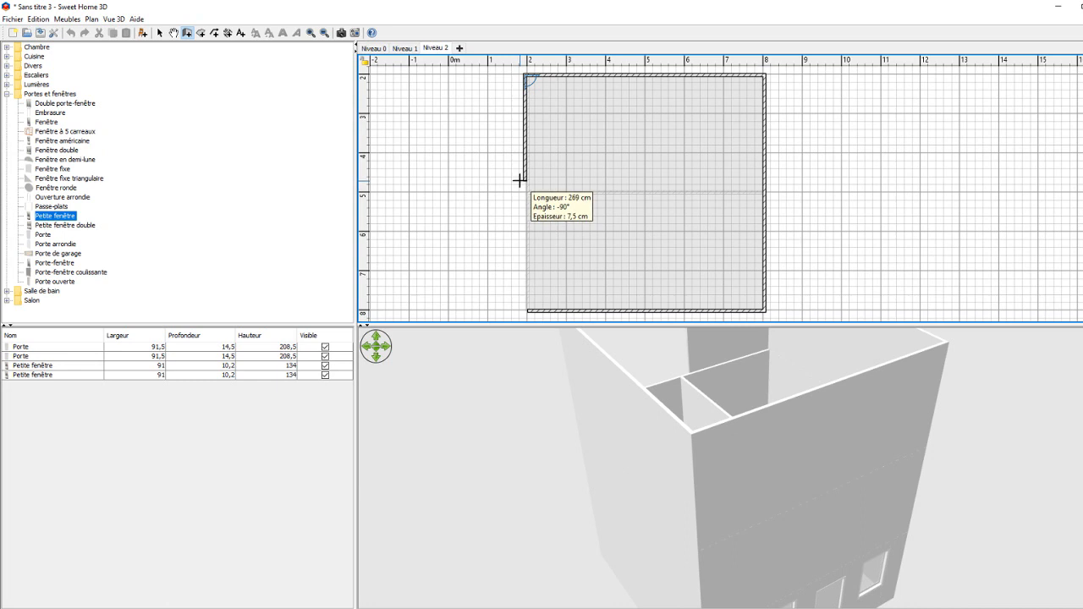
pyautogui.press('Escape')
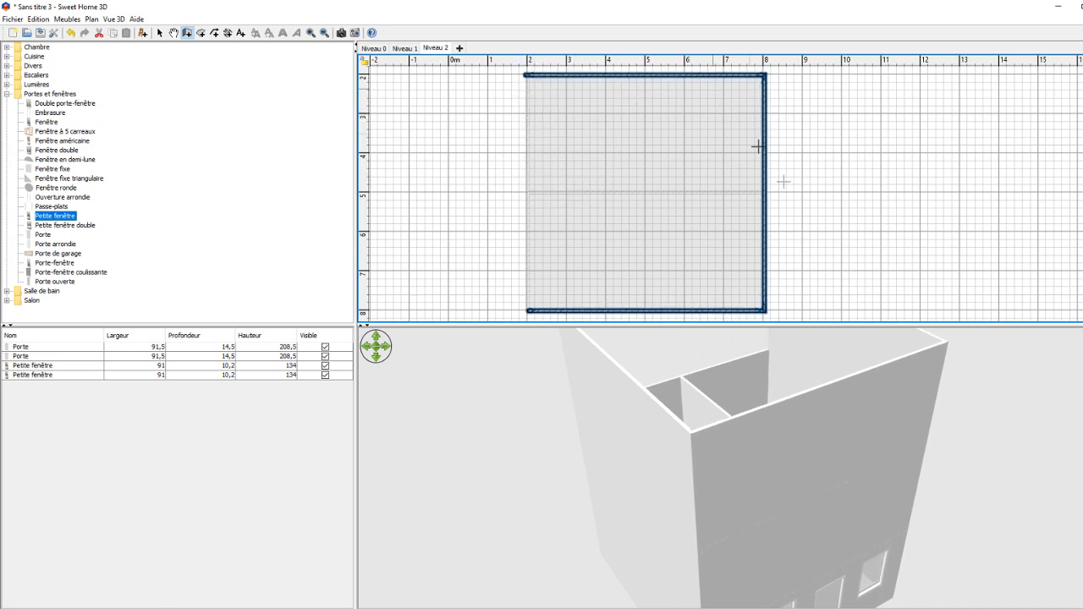
pyautogui.press('Delete')
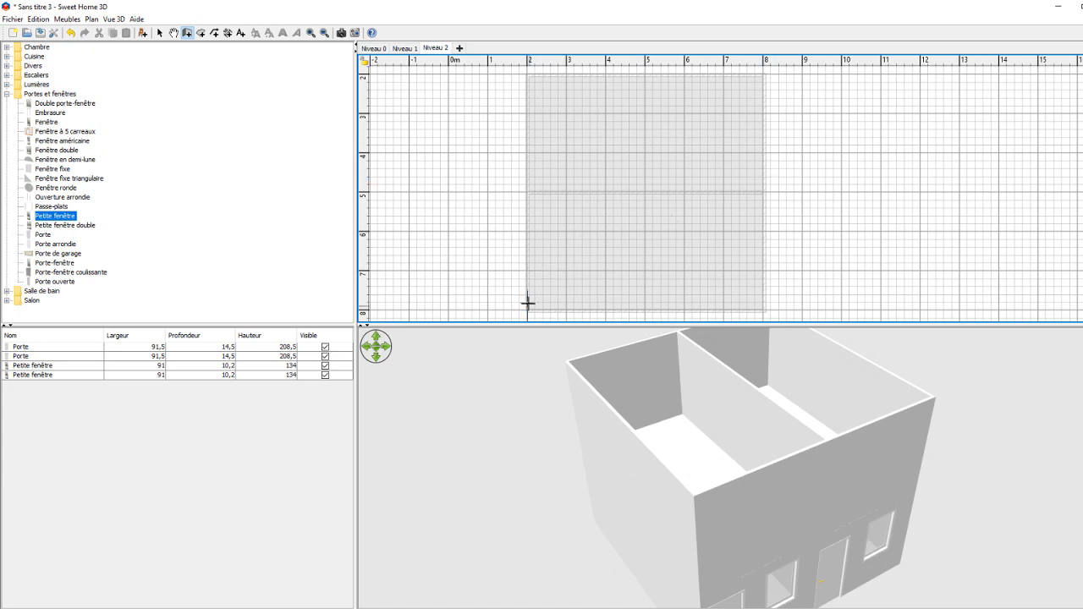
# Draw four outer walls on Niveau 2 as a square of about 6 m, tracing the Niveau 1 outline beneath
pyautogui.click(527, 309)
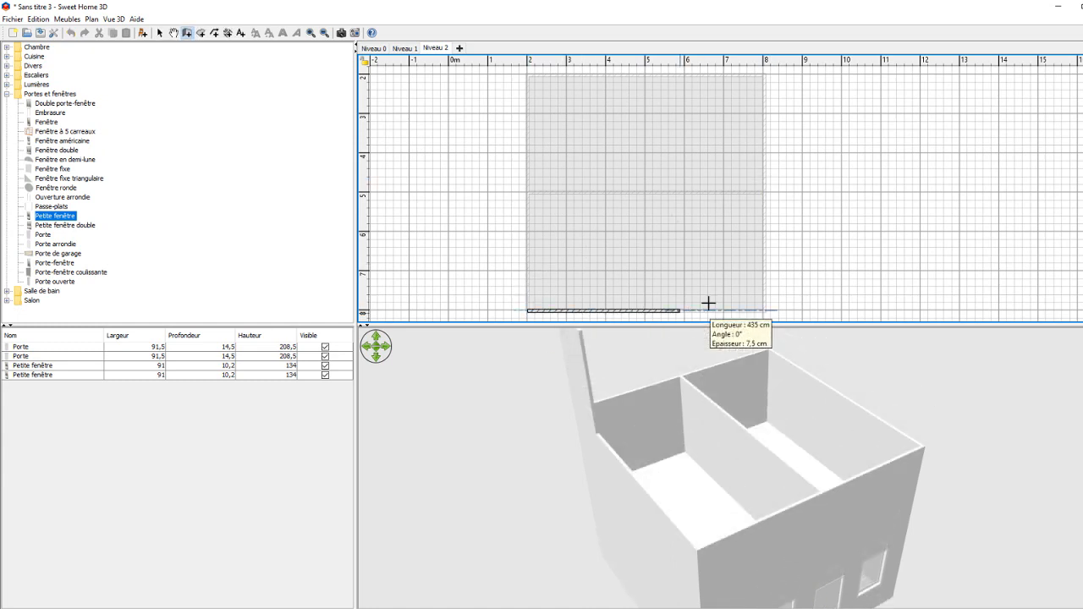
pyautogui.click(764, 310)
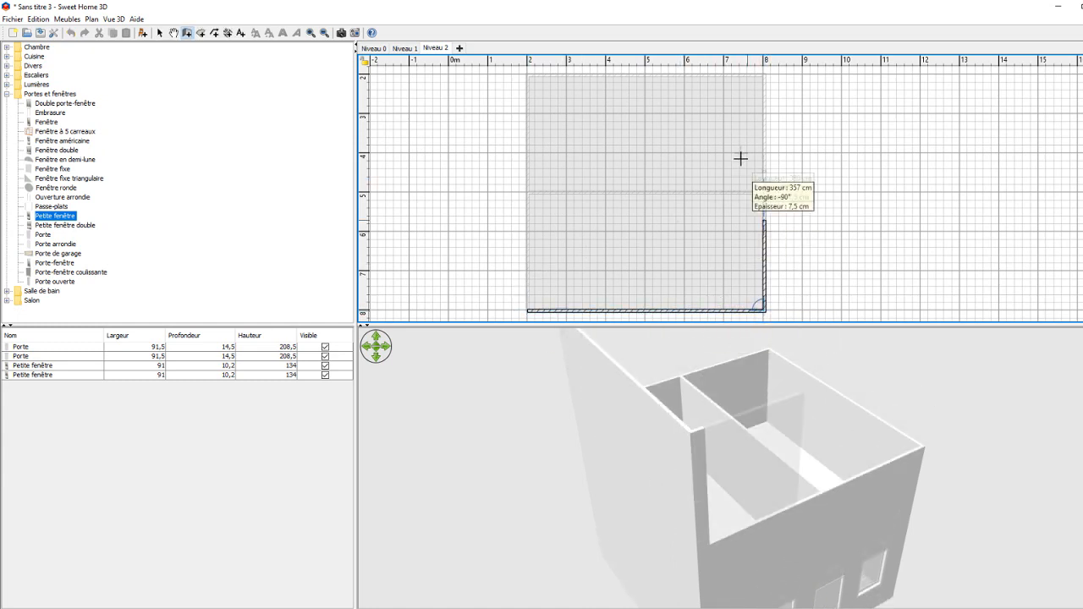
pyautogui.click(764, 76)
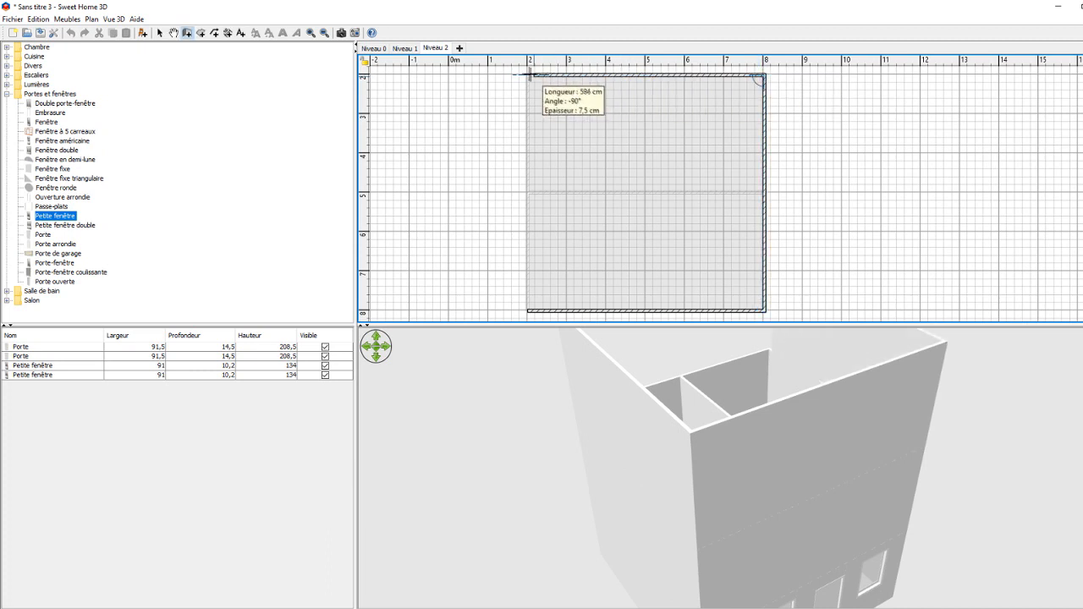
pyautogui.click(527, 75)
pyautogui.click(527, 309)
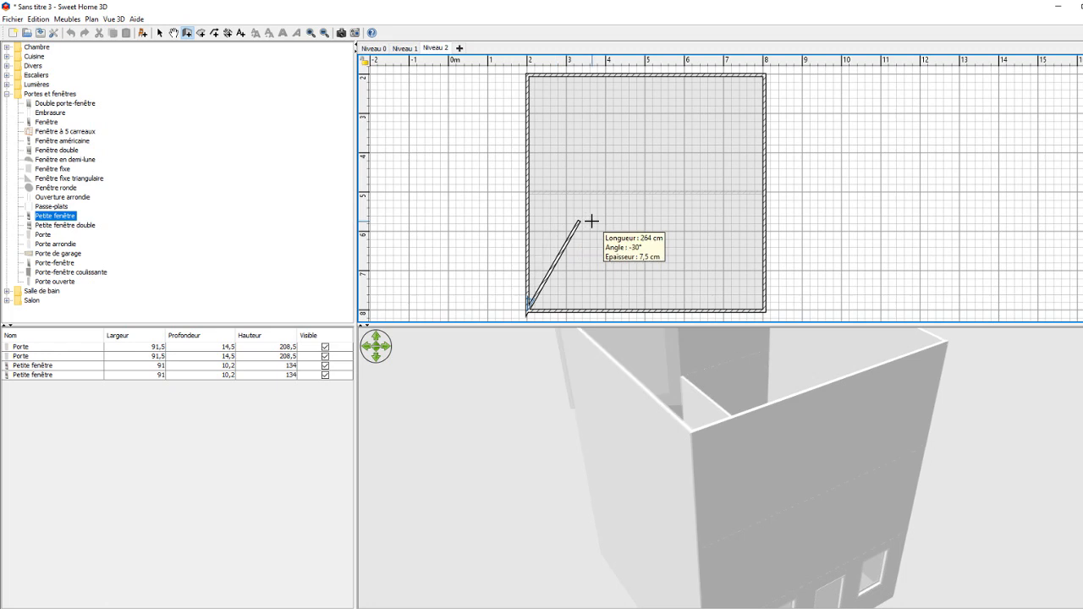
pyautogui.press('Escape')
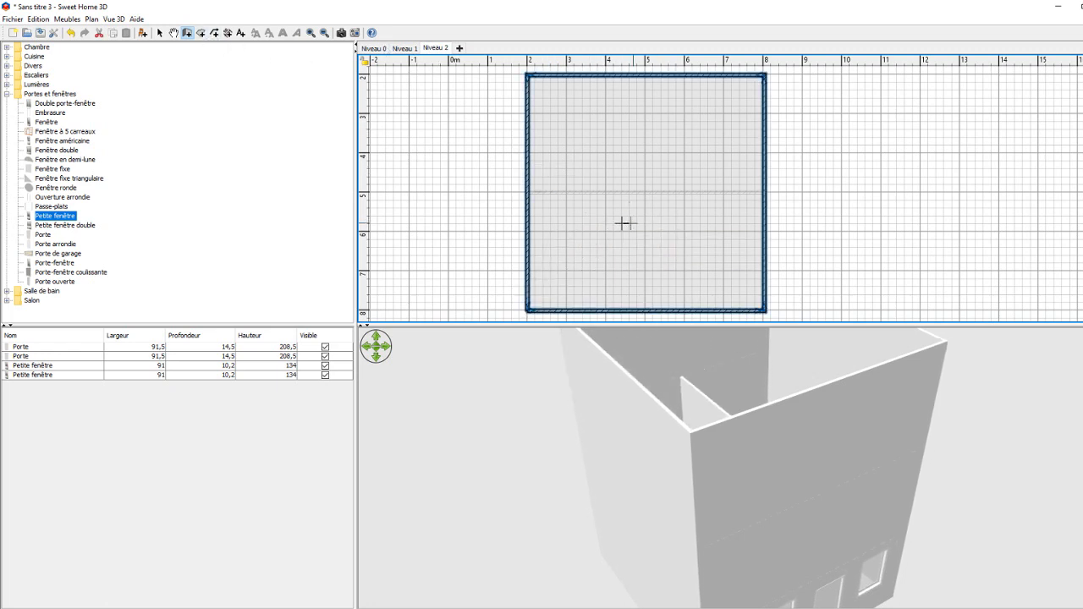
# Draw a partition wall about 602 cm long across Niveau 2, from the west to the east wall along the partition beneath
pyautogui.click(528, 193)
pyautogui.click(766, 193)
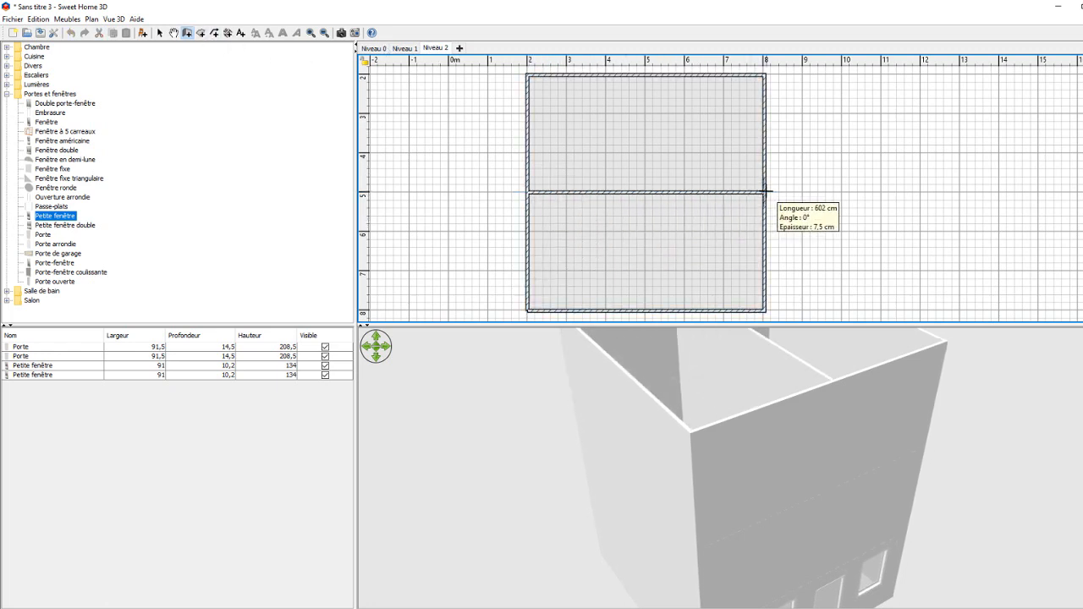
pyautogui.press('Escape')
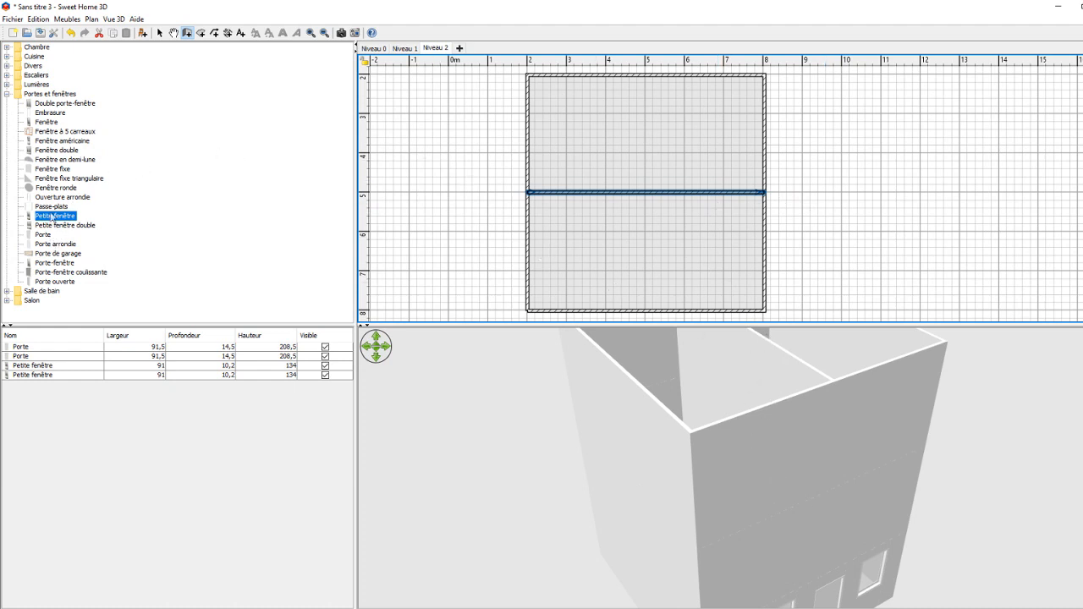
# Place a Petite fenêtre in the east wall on each side of the Niveau 2 partition and create a room in both halves
pyautogui.moveTo(59, 218); pyautogui.dragTo(760, 126)
pyautogui.moveTo(193, 225); pyautogui.dragTo(751, 240)
pyautogui.click(201, 32)
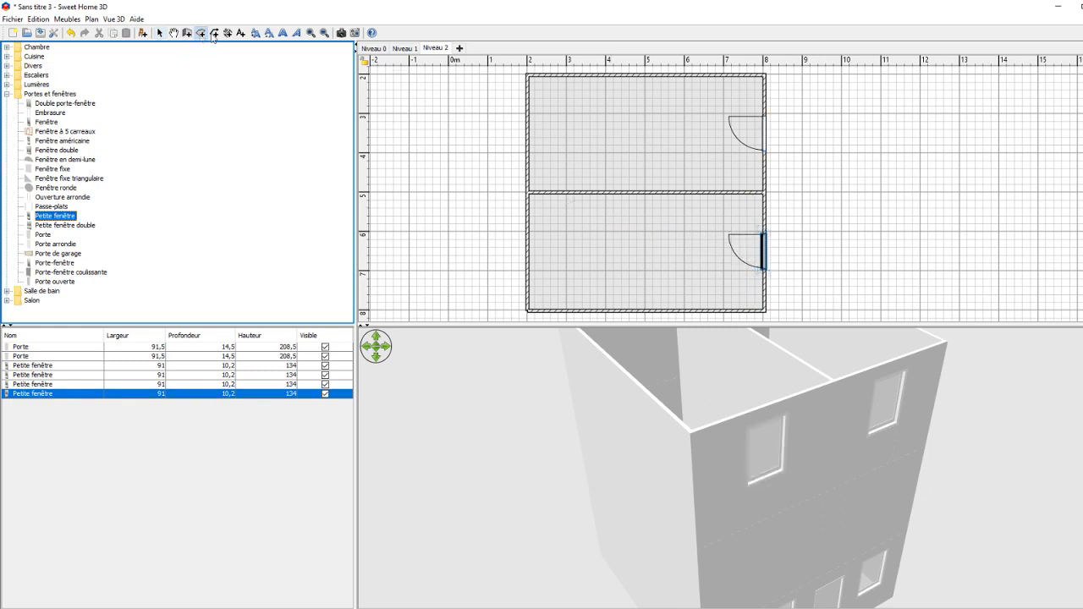
pyautogui.doubleClick(674, 143)
pyautogui.doubleClick(653, 261)
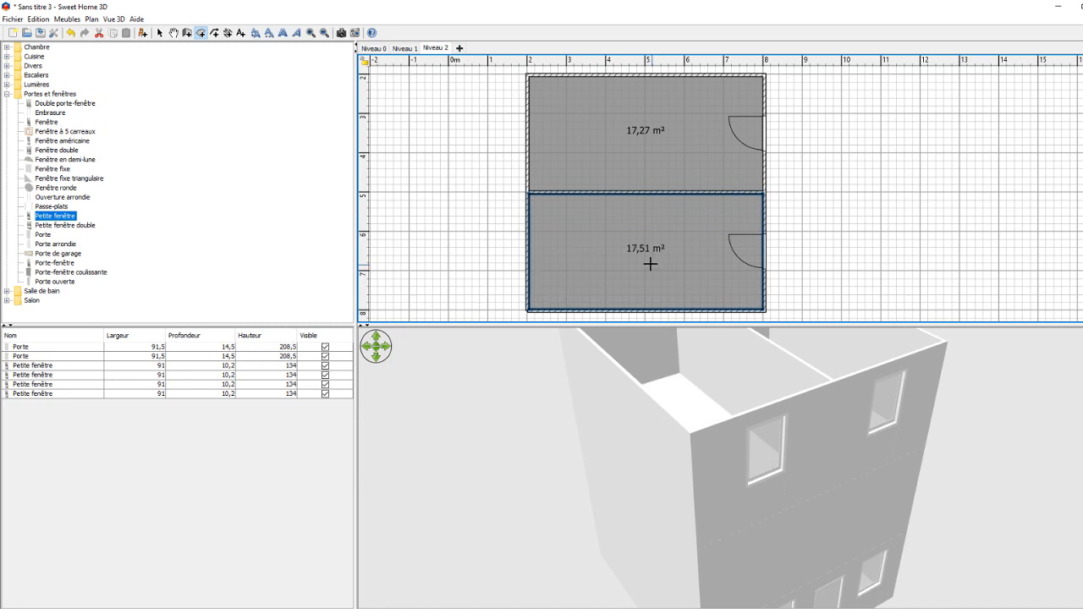
# Place a Petite fenêtre in the east wall of each of the two rooms on Niveau 1
pyautogui.click(410, 49)
pyautogui.moveTo(53, 218); pyautogui.dragTo(745, 114)
pyautogui.moveTo(55, 217); pyautogui.dragTo(755, 251)
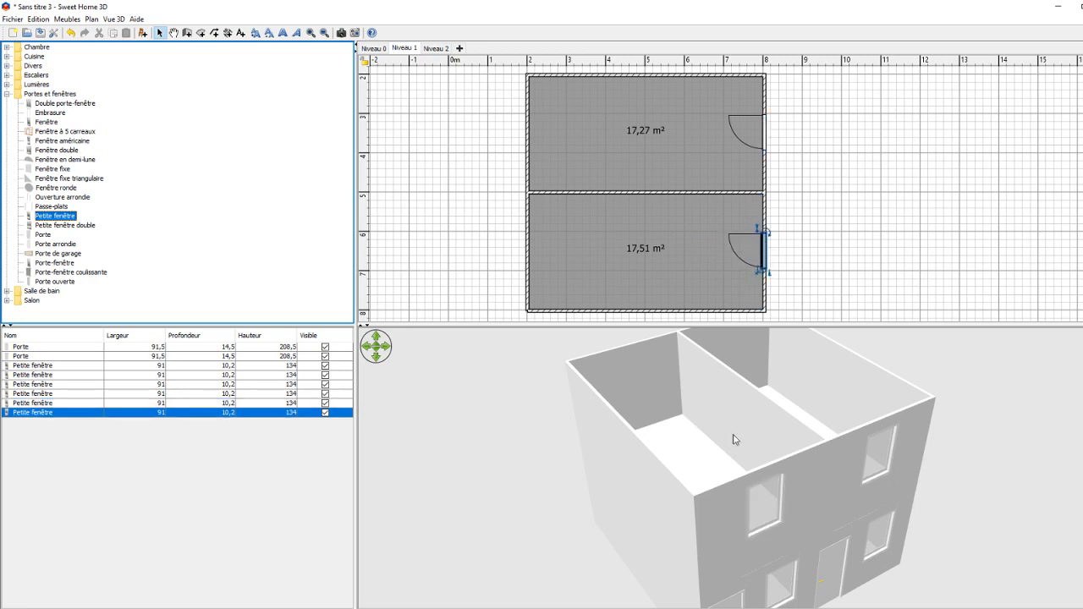
# Return to Niveau 2 and examine the windowed facade of all three storeys in the 3D view
pyautogui.click(433, 47)
pyautogui.scroll(-4, 648, 411)
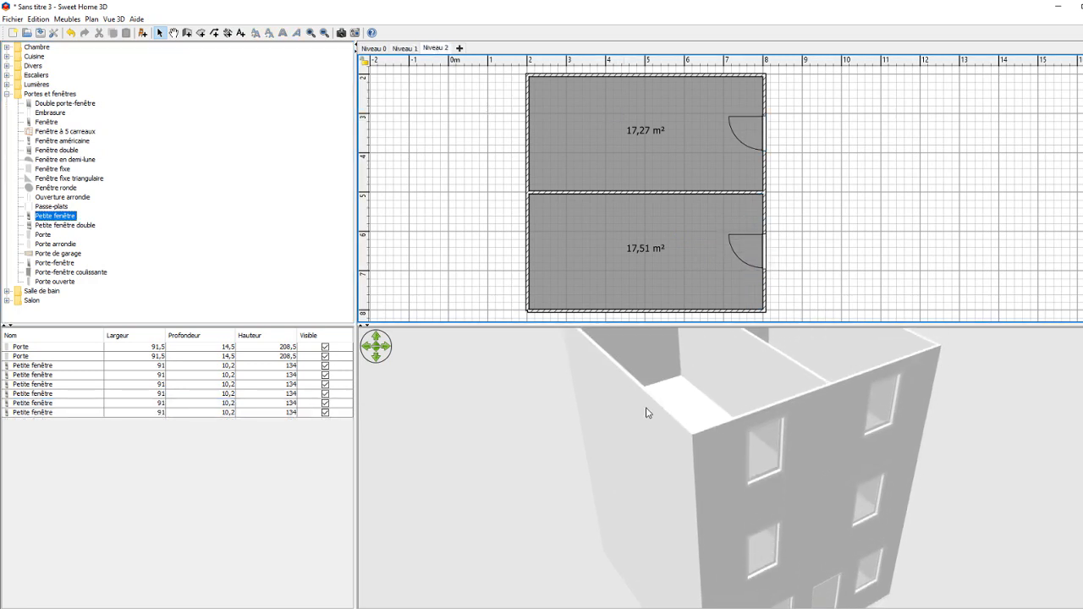
pyautogui.moveTo(821, 514); pyautogui.dragTo(661, 501)
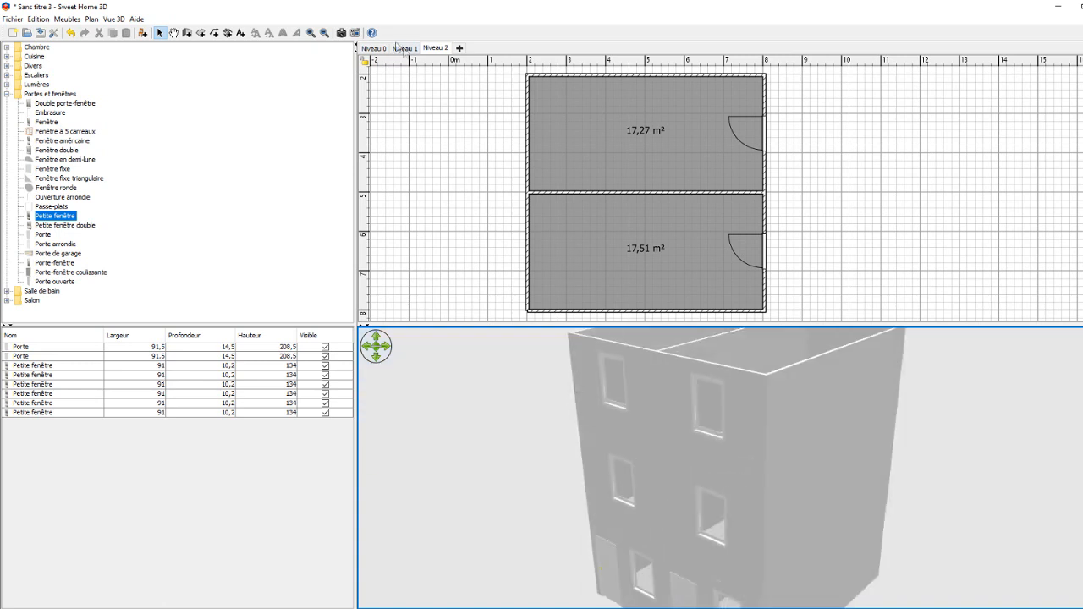
# On Niveau 0, draw two walls enclosing a small room about 2 m by 2 m against the west wall, just south of the partition
pyautogui.click(373, 48)
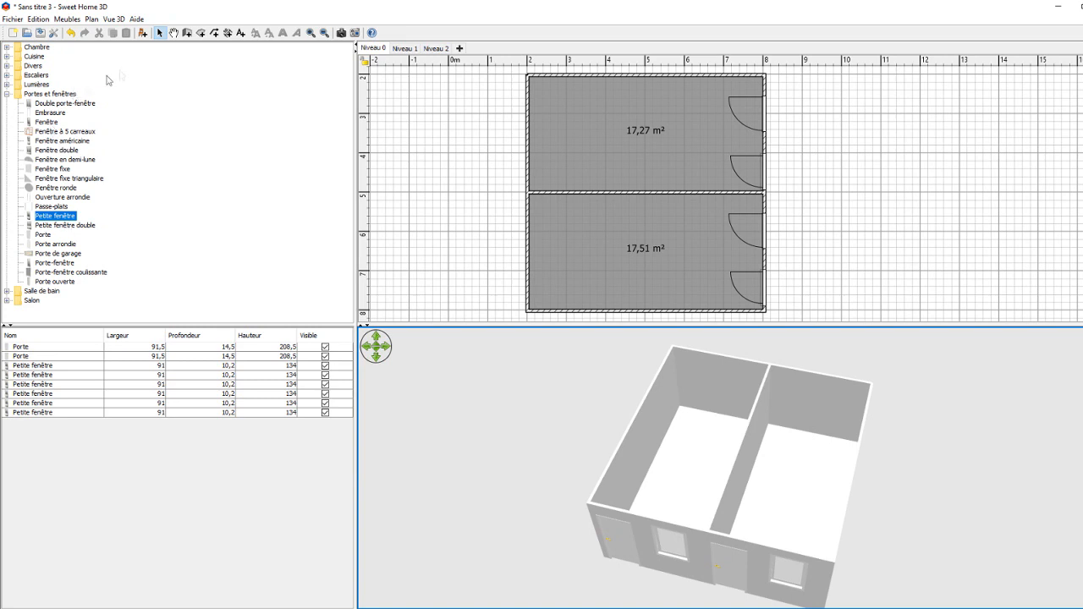
pyautogui.click(187, 32)
pyautogui.click(528, 193)
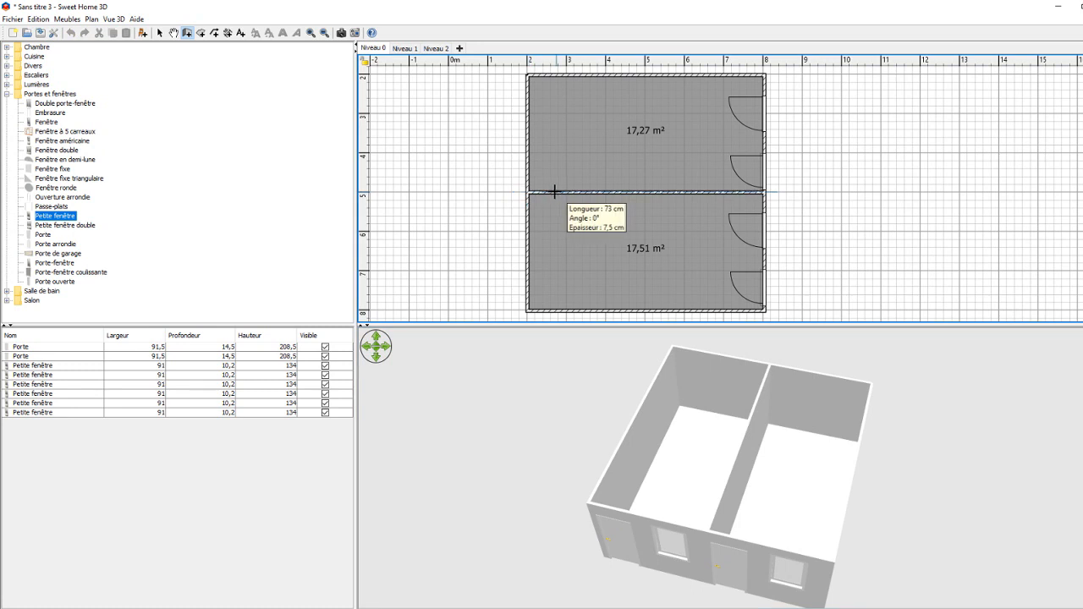
pyautogui.click(608, 193)
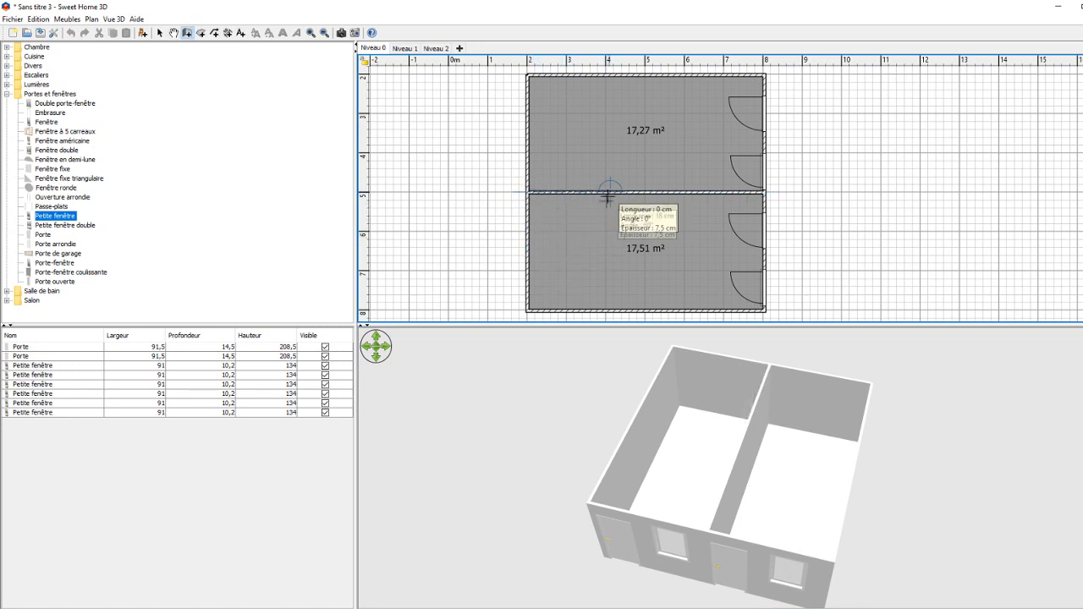
pyautogui.doubleClick(612, 271)
pyautogui.click(611, 271)
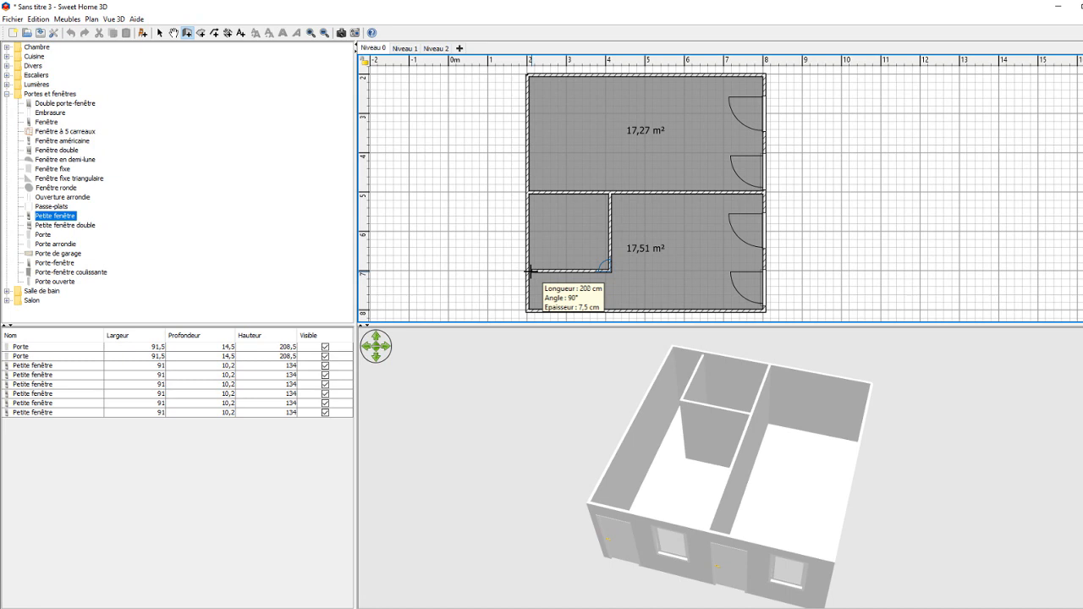
pyautogui.click(529, 271)
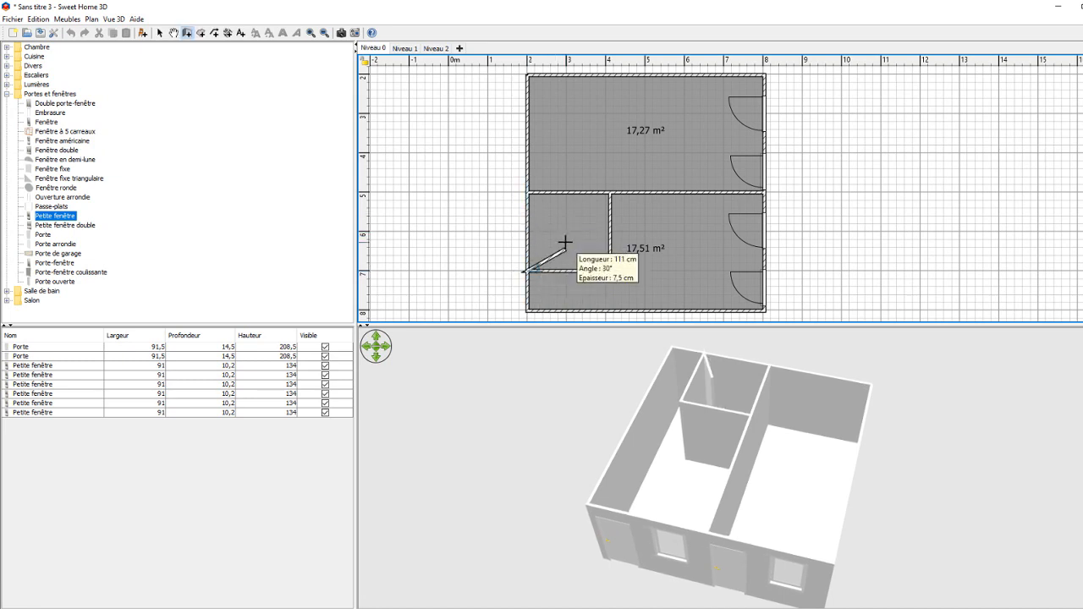
pyautogui.press('Escape')
# Place an Embrasure in the Niveau 0 partition as an opening between the small room and the north room
pyautogui.moveTo(702, 496); pyautogui.dragTo(744, 417)
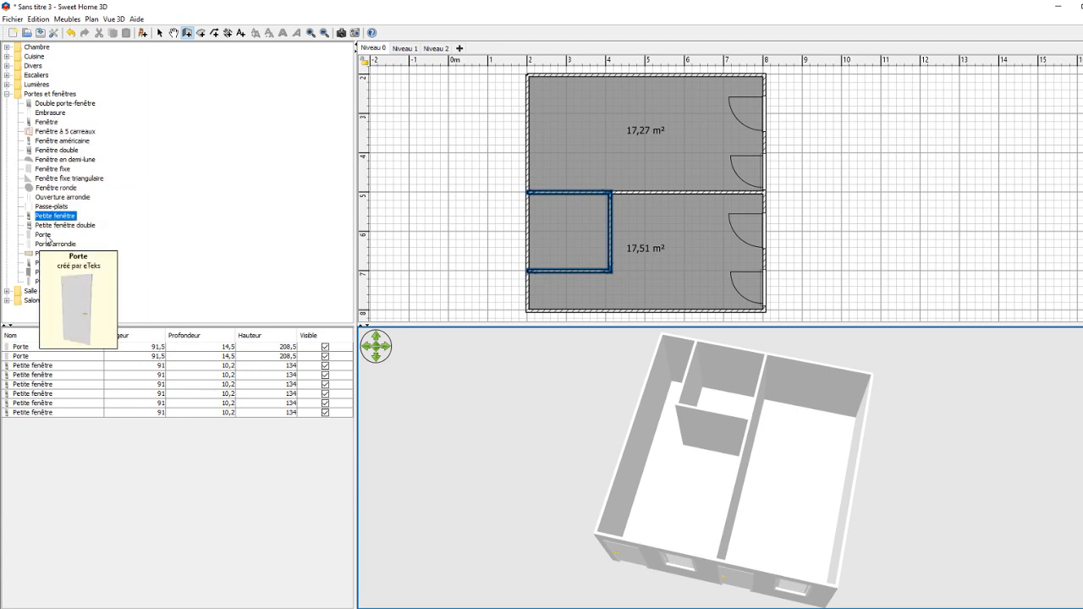
pyautogui.moveTo(59, 115); pyautogui.dragTo(545, 192)
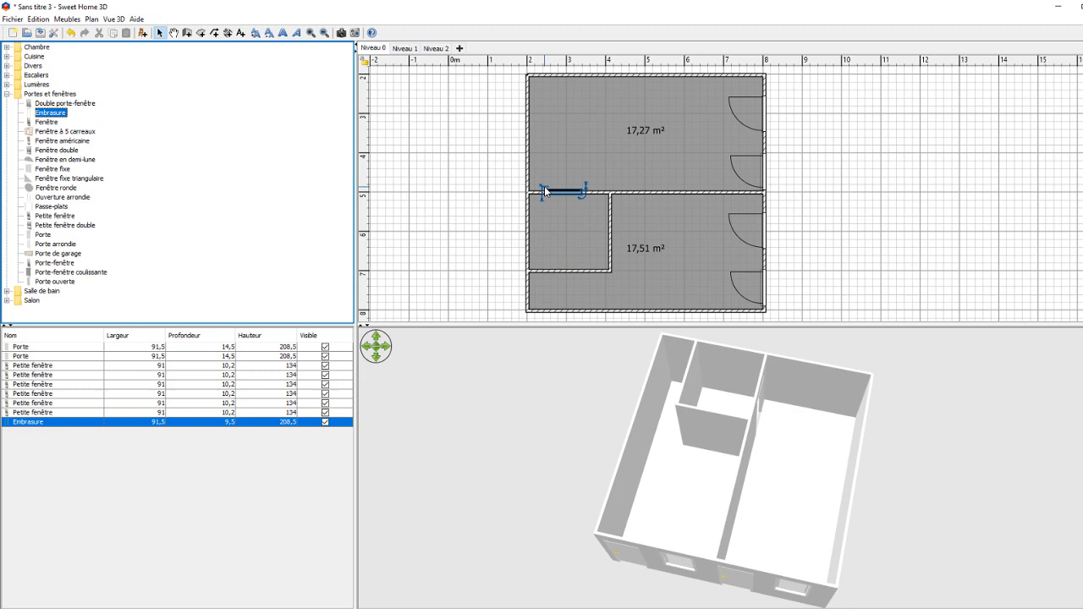
pyautogui.moveTo(799, 483); pyautogui.dragTo(846, 458)
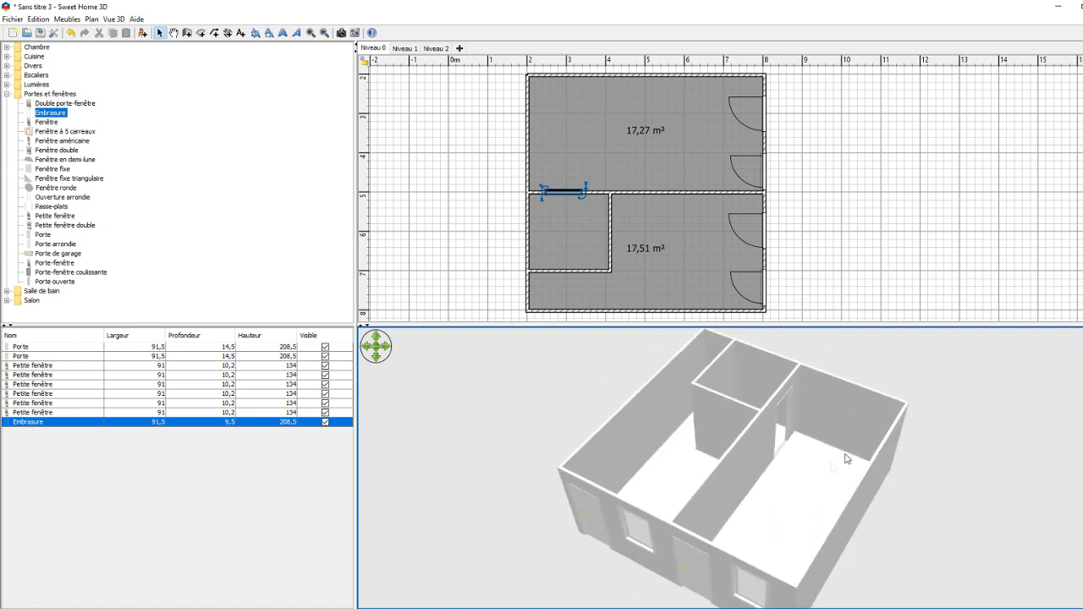
pyautogui.moveTo(774, 446); pyautogui.dragTo(642, 452)
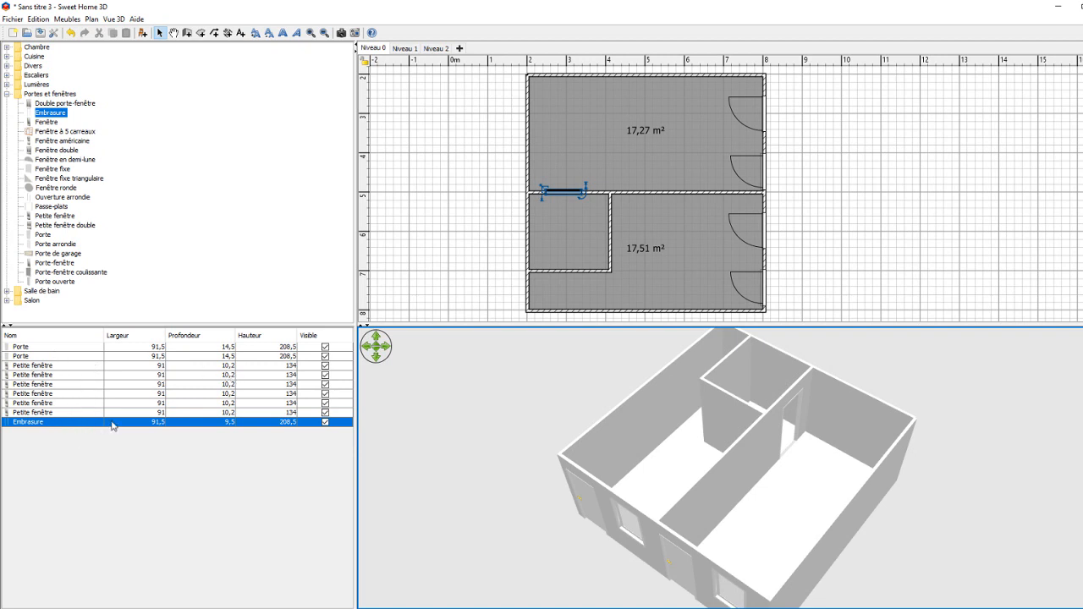
# Check the Embrasure's visibility in the furniture list and examine its properties
pyautogui.click(326, 421)
pyautogui.click(326, 421)
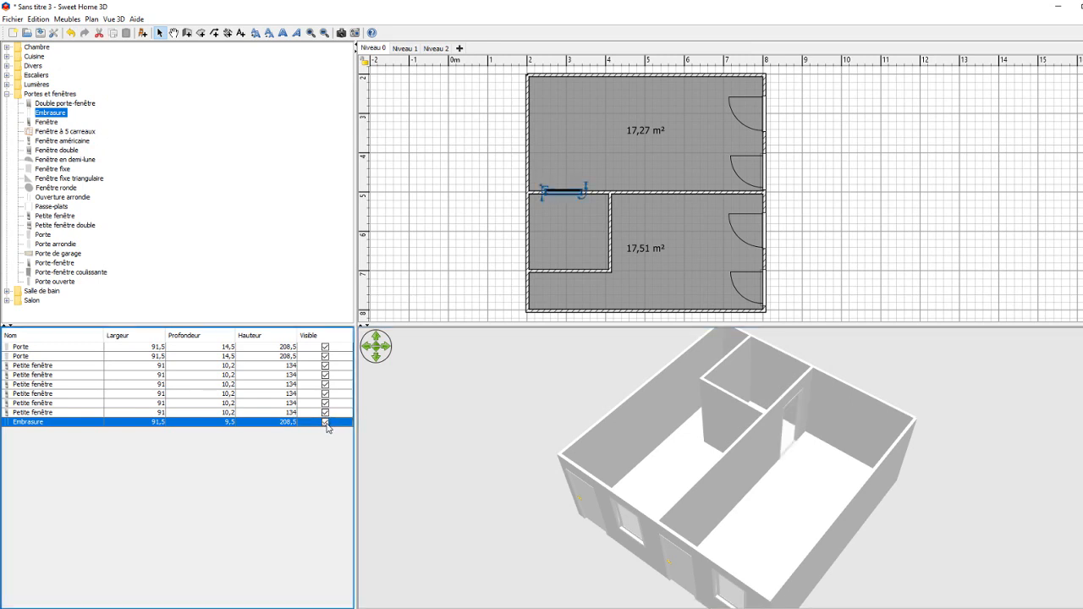
pyautogui.press('Up')
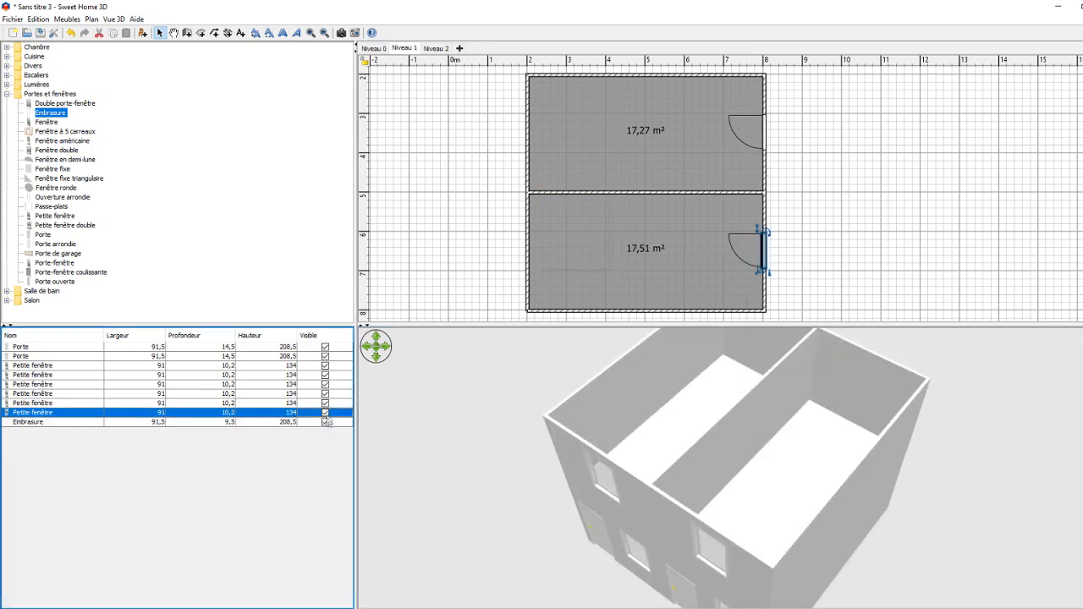
pyautogui.press('Down')
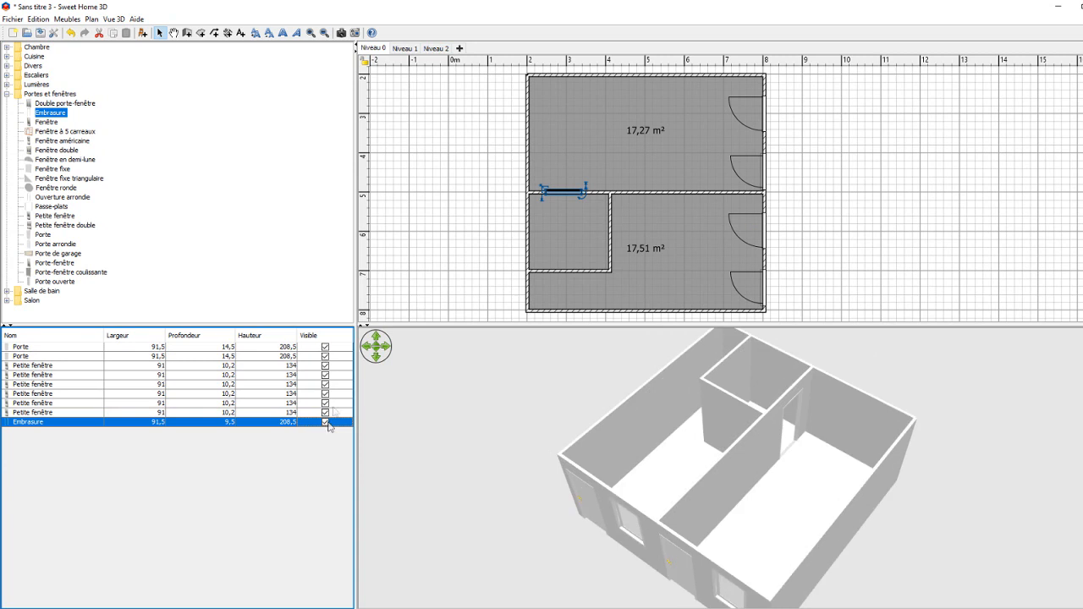
pyautogui.doubleClick(126, 423)
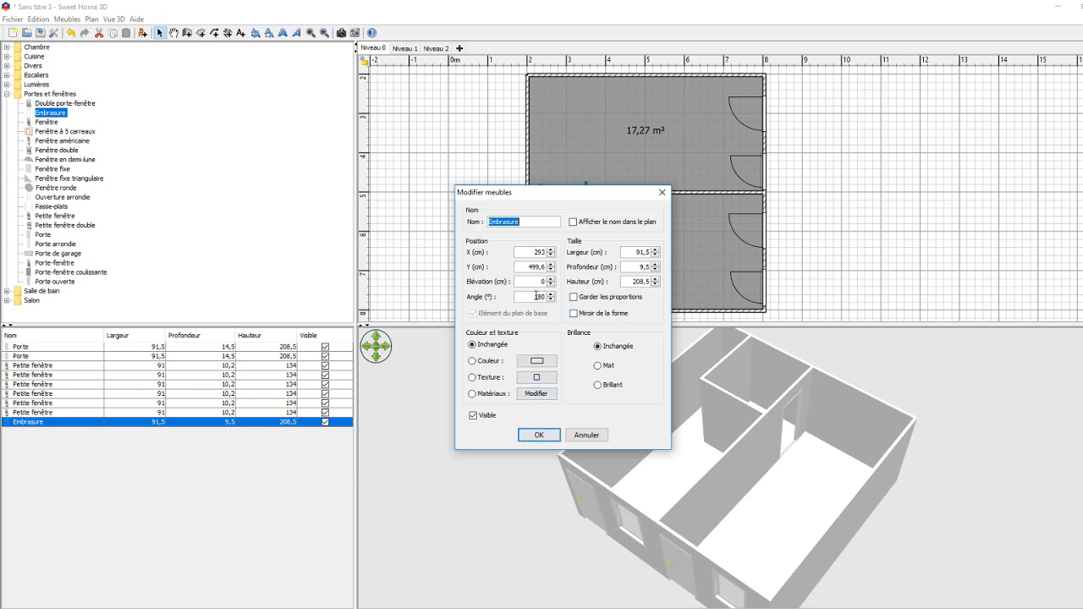
pyautogui.click(534, 222)
pyautogui.click(662, 192)
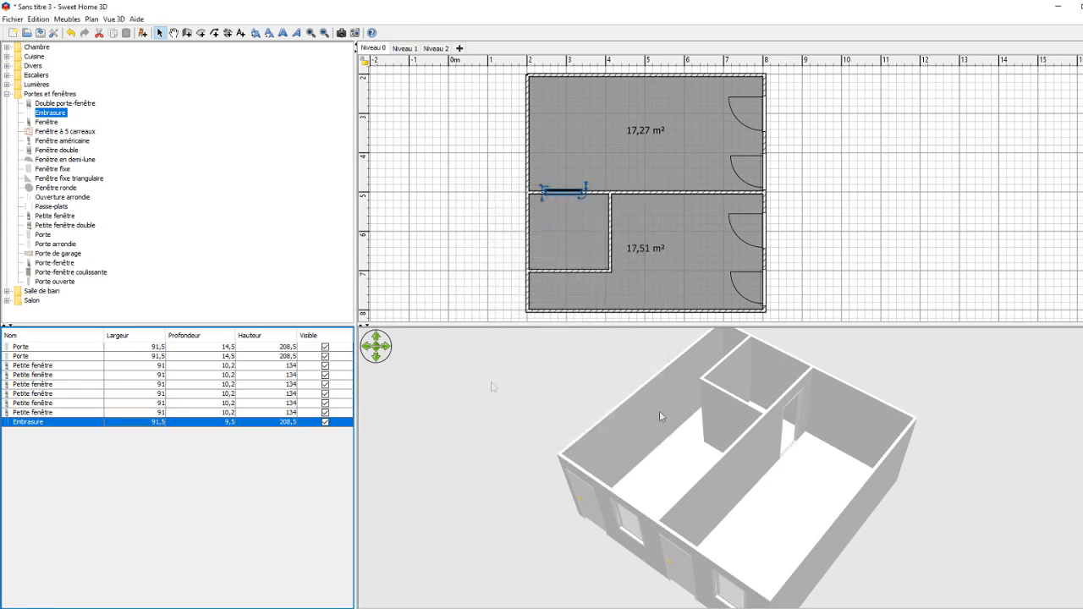
# Place a Canapé from the Salon category against the north wall of the north room, near its east end
pyautogui.moveTo(681, 524); pyautogui.dragTo(773, 460)
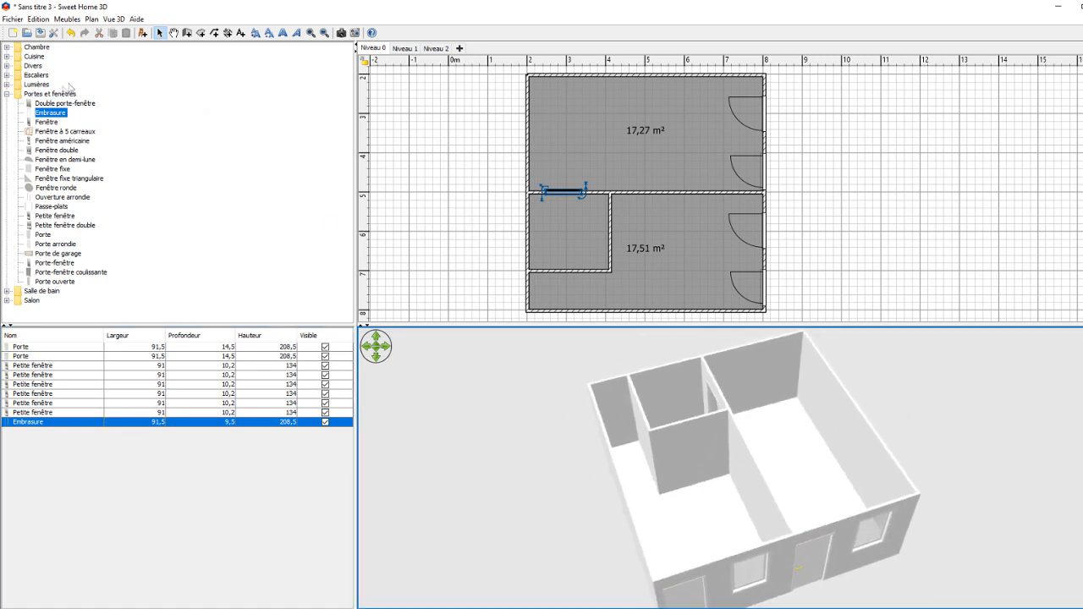
pyautogui.click(7, 94)
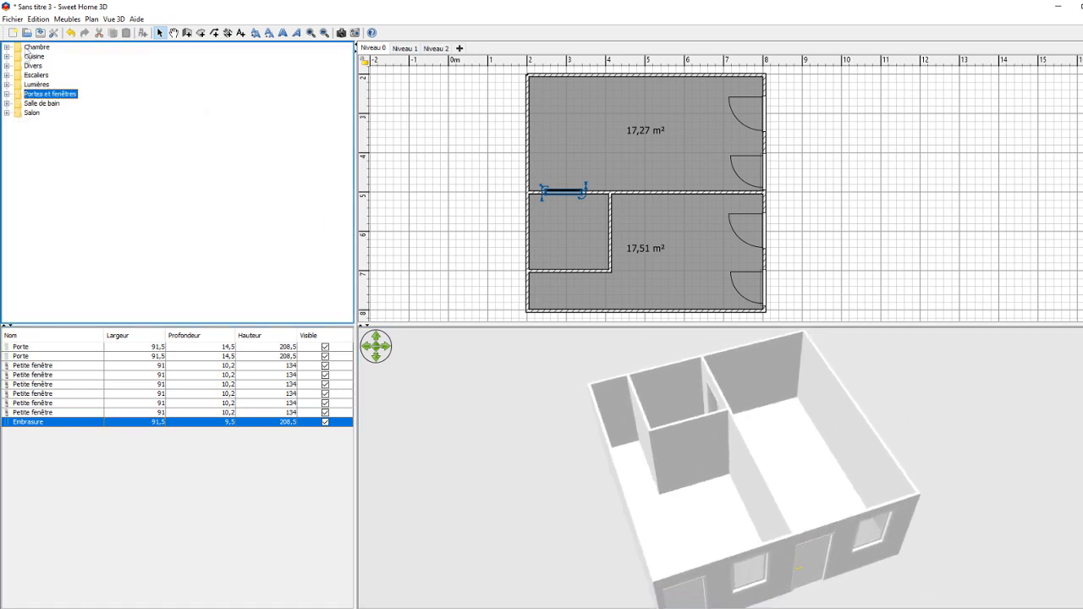
pyautogui.click(7, 113)
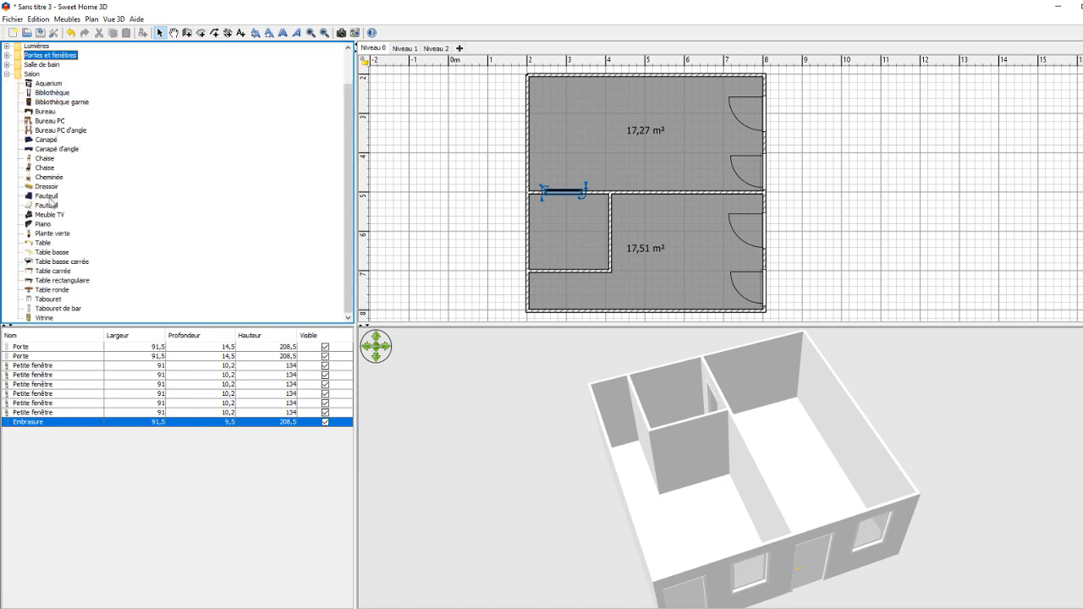
pyautogui.moveTo(48, 145); pyautogui.dragTo(662, 78)
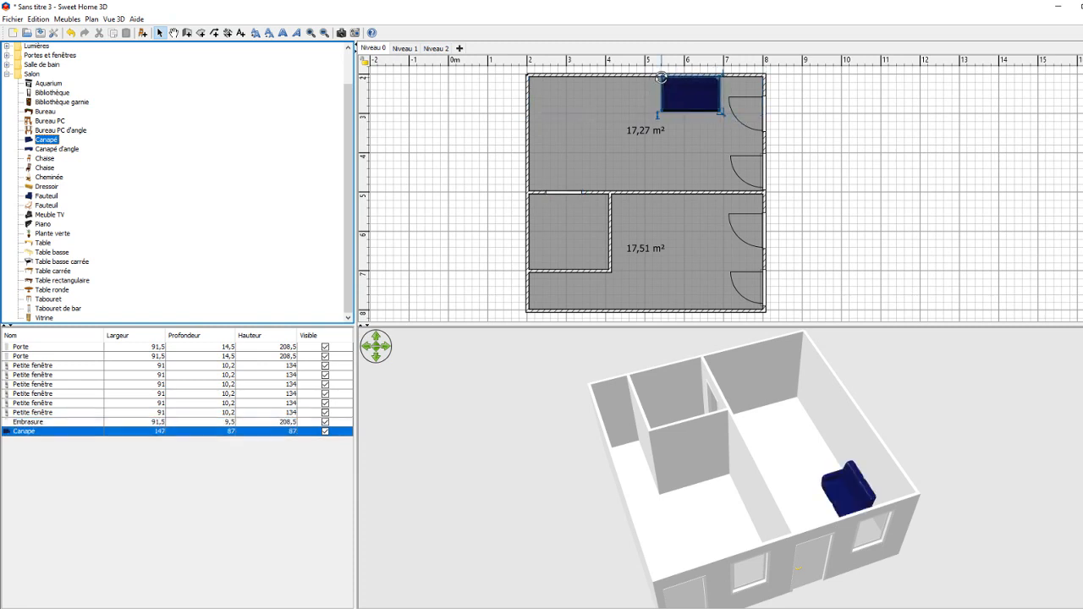
pyautogui.moveTo(827, 542); pyautogui.dragTo(822, 441)
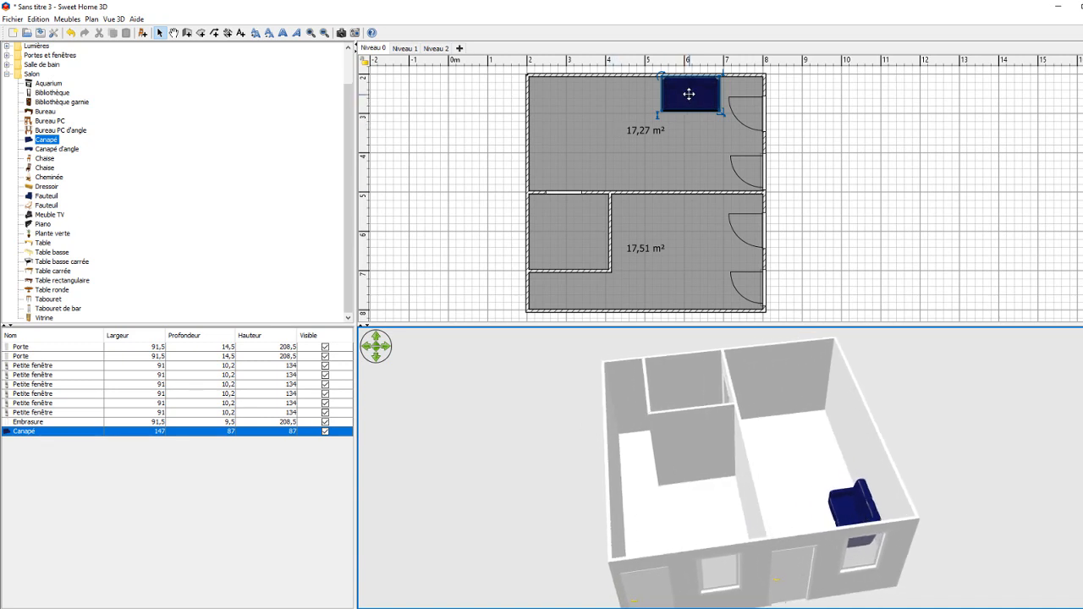
# Rename the sofa "Canapé studio", set its width to 190 cm and colour it grey #ABABAB
pyautogui.doubleClick(126, 433)
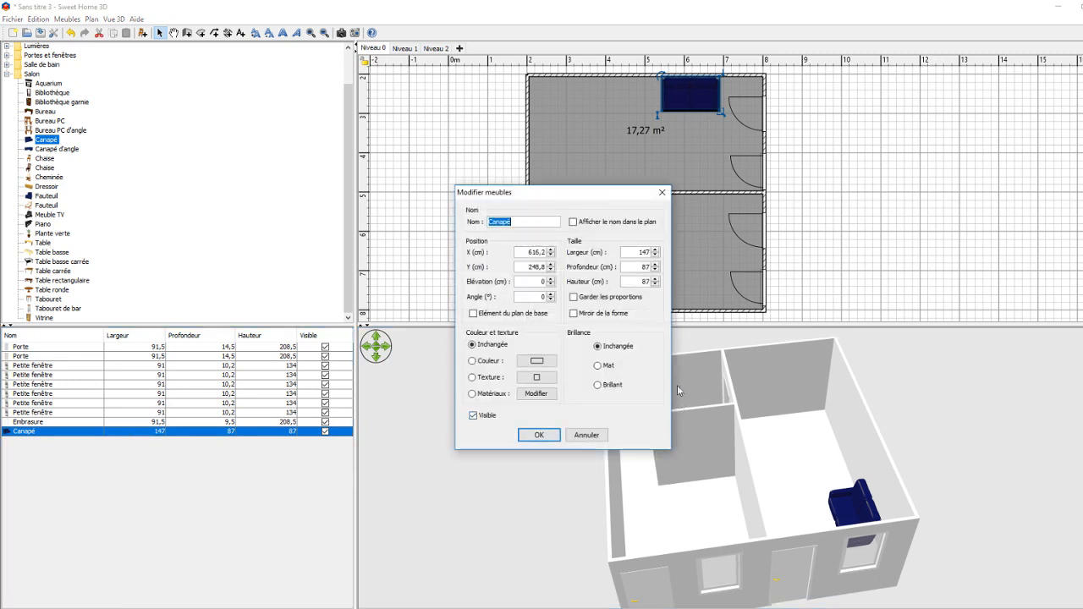
pyautogui.click(544, 225)
pyautogui.write('studio')
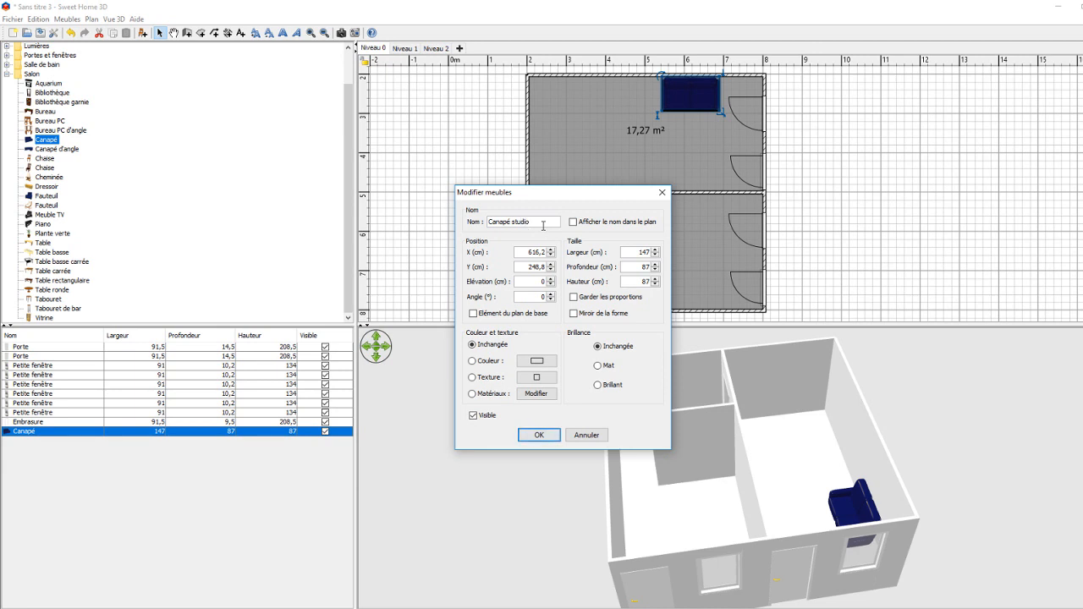
pyautogui.click(636, 252)
pyautogui.write('190')
pyautogui.click(537, 360)
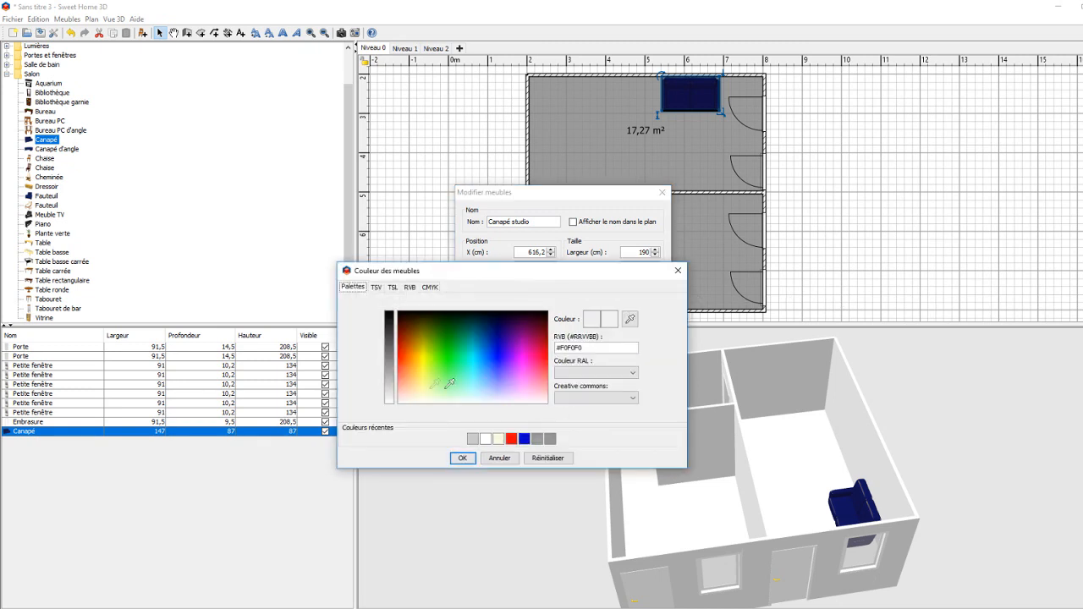
pyautogui.click(390, 370)
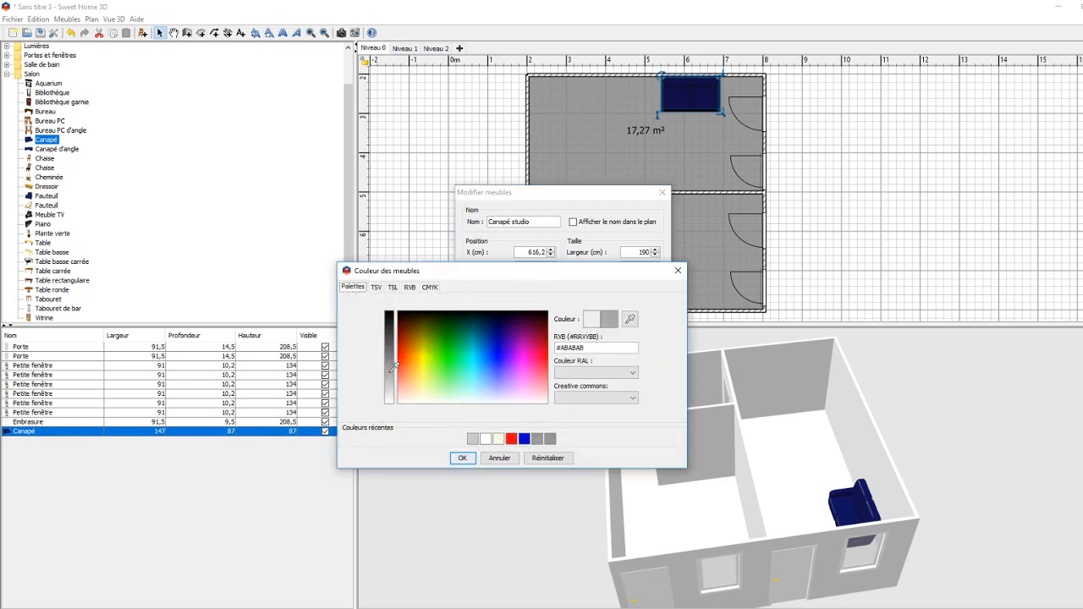
pyautogui.click(462, 458)
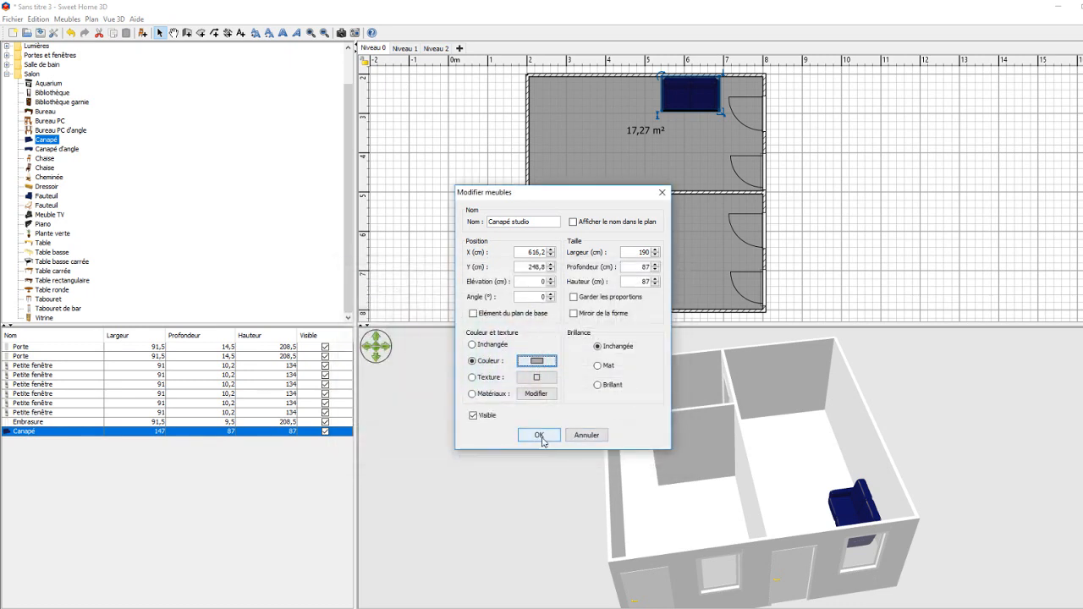
pyautogui.click(539, 435)
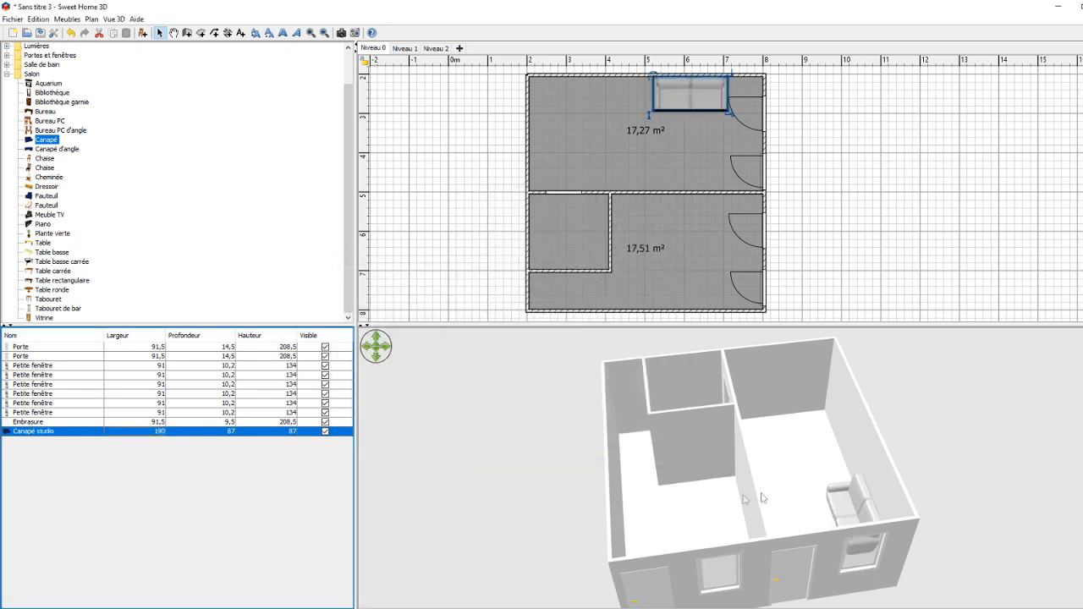
# Place a Meuble TV against the north side of the partition, opposite the sofa
pyautogui.moveTo(734, 518); pyautogui.dragTo(778, 607)
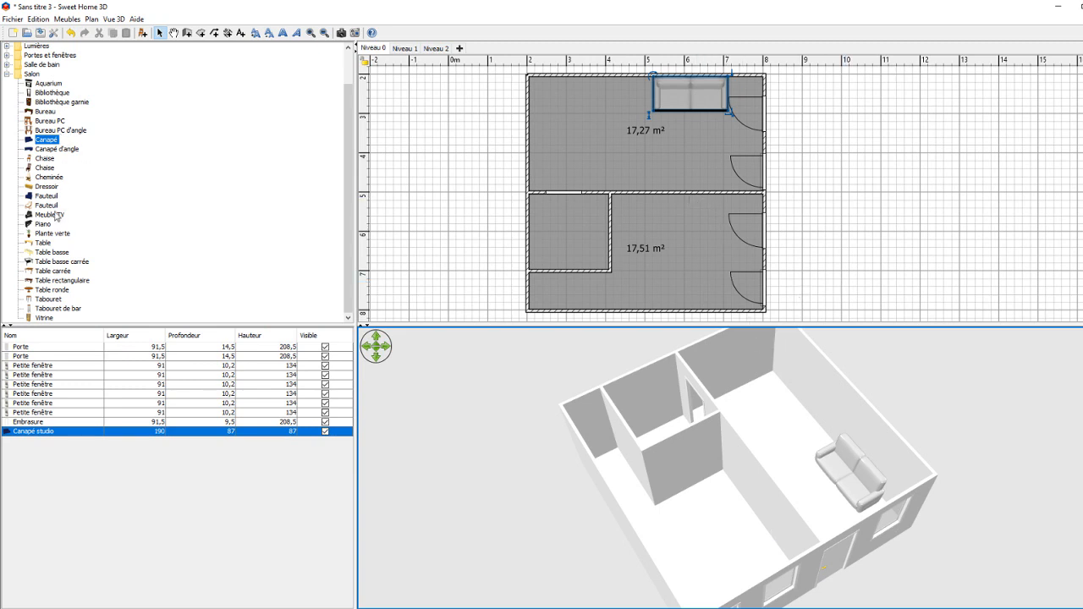
pyautogui.moveTo(52, 218)
pyautogui.moveTo(52, 218); pyautogui.dragTo(201, 221)
pyautogui.moveTo(617, 213); pyautogui.dragTo(667, 180)
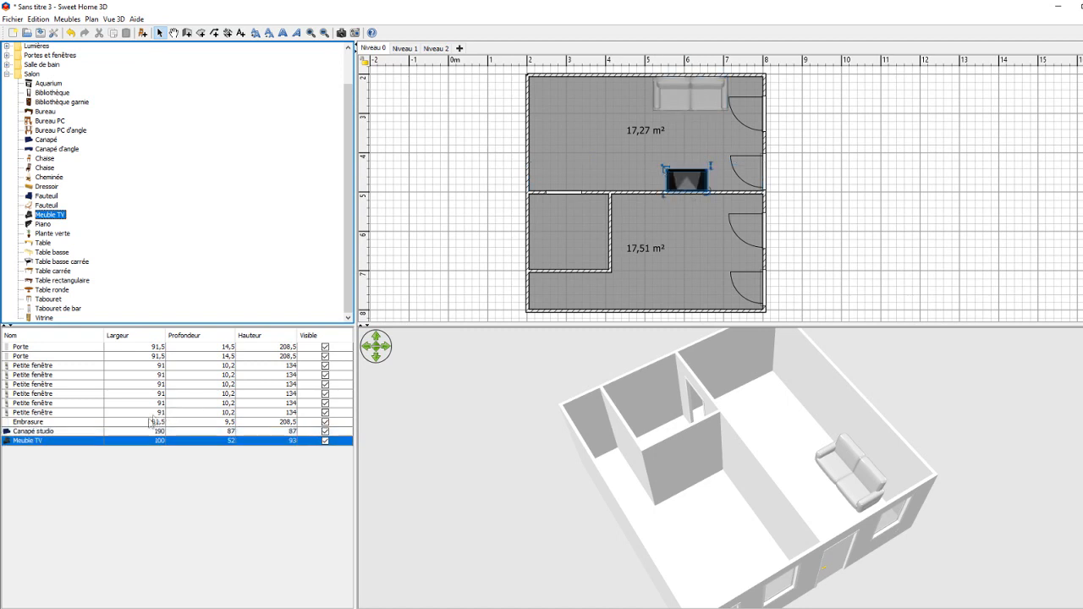
# Set the TV unit's width to 180 cm and depth to 38 cm, keeping it against the partition
pyautogui.doubleClick(133, 441)
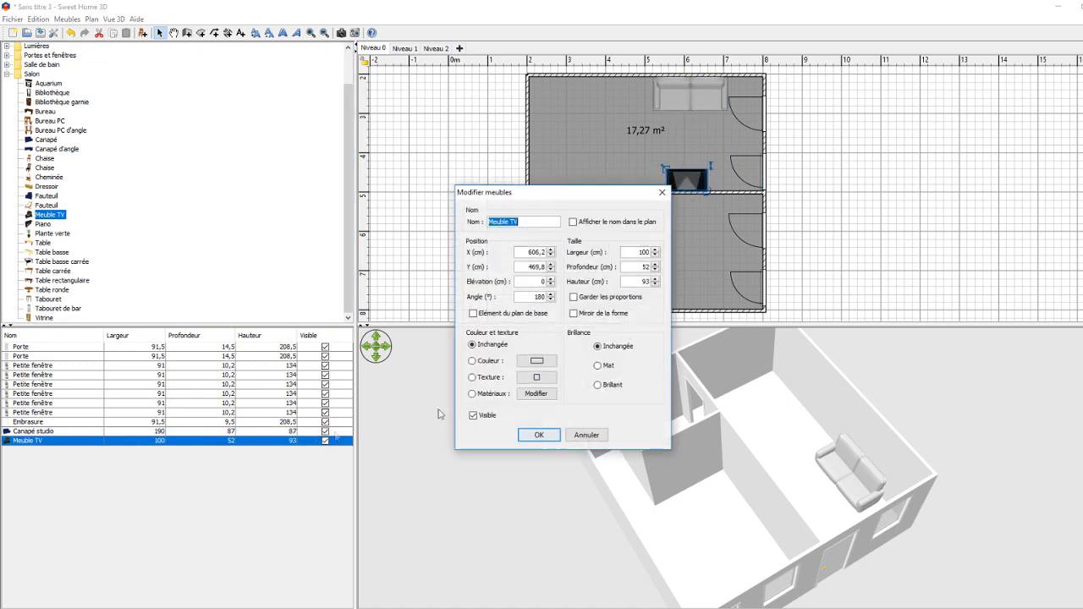
pyautogui.click(632, 252)
pyautogui.moveTo(631, 252); pyautogui.dragTo(656, 257)
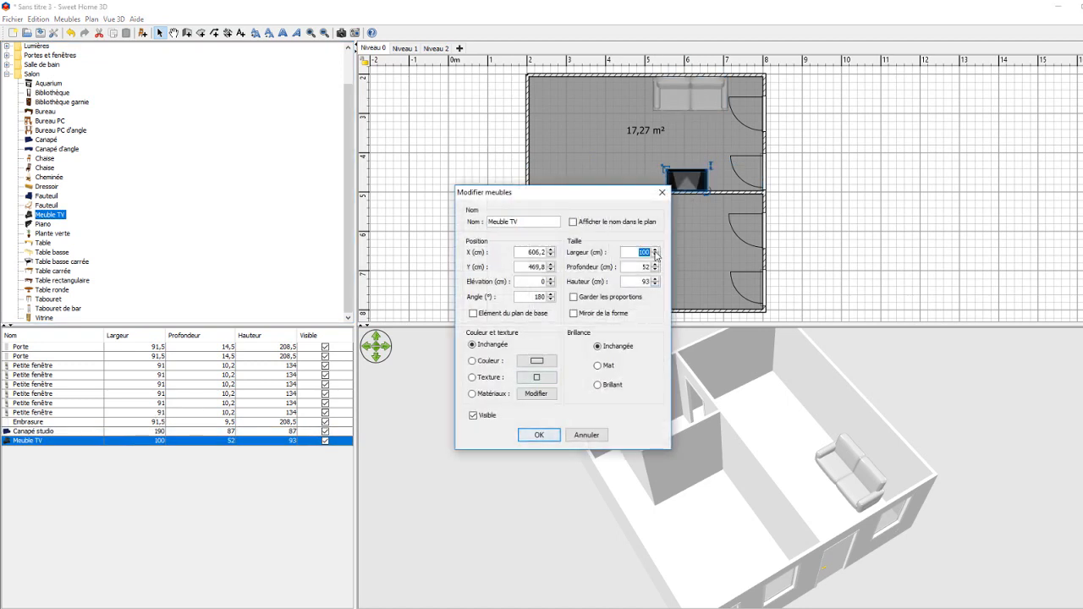
pyautogui.write('180')
pyautogui.moveTo(638, 267); pyautogui.dragTo(659, 268)
pyautogui.write('38')
pyautogui.click(549, 365)
pyautogui.click(540, 436)
pyautogui.moveTo(682, 180); pyautogui.dragTo(681, 183)
pyautogui.moveTo(849, 488); pyautogui.dragTo(768, 538)
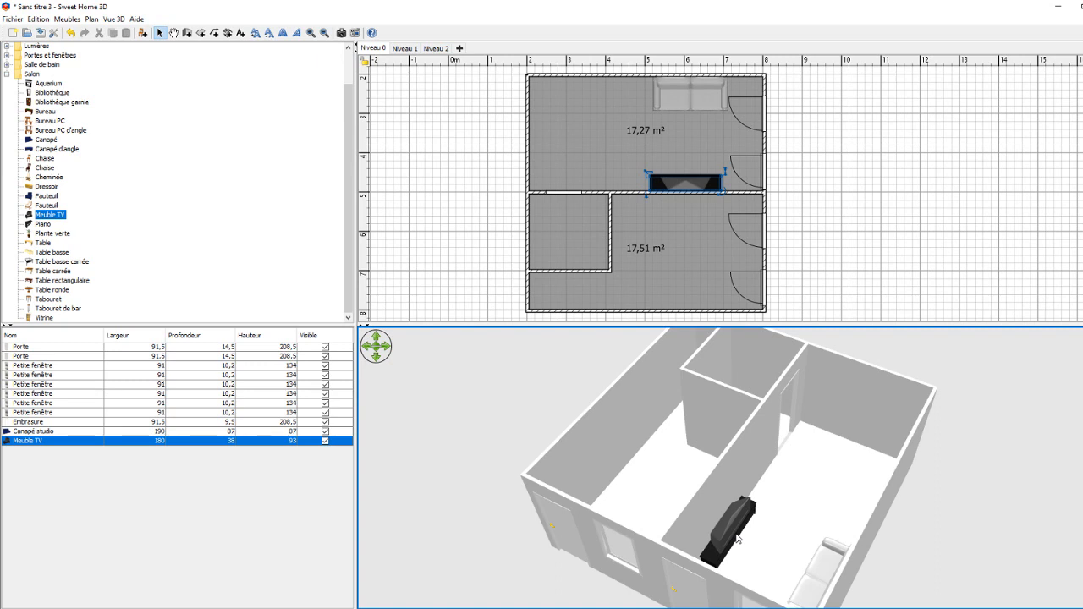
# Place a Bureau against the north side of the partition, just west of the TV unit, about 155 cm from the west wall
pyautogui.moveTo(767, 559); pyautogui.dragTo(793, 555)
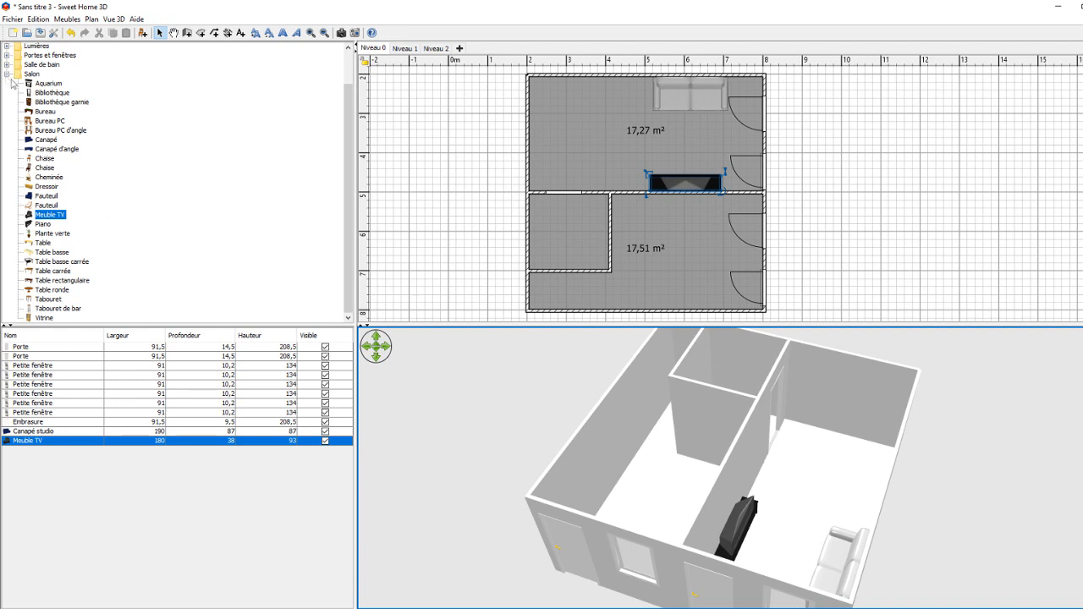
pyautogui.moveTo(48, 116); pyautogui.dragTo(588, 172)
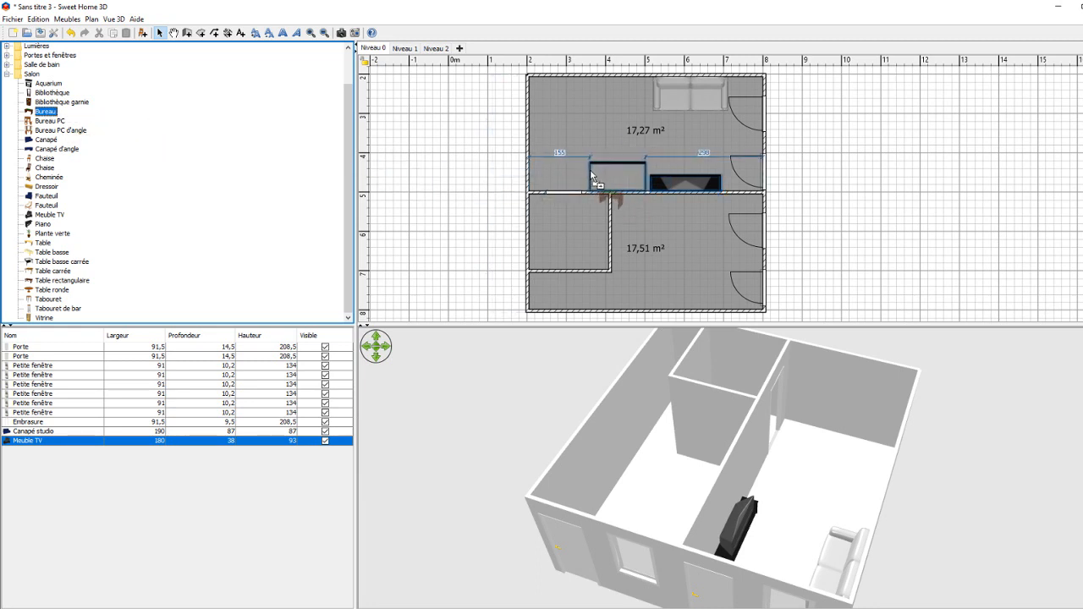
pyautogui.moveTo(777, 534); pyautogui.dragTo(776, 493)
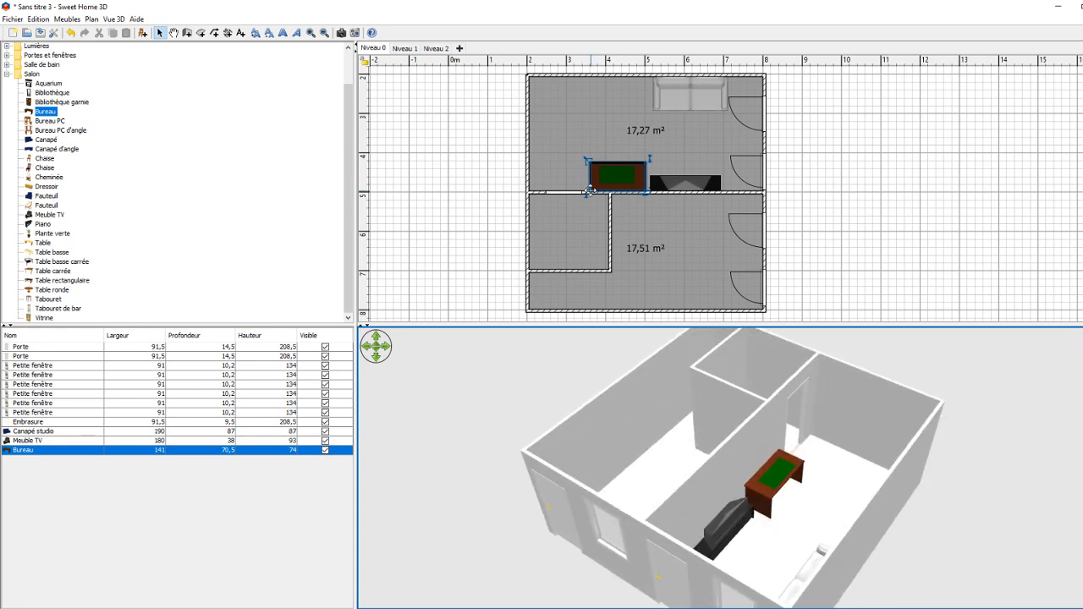
# Rename the desk "Bureau studio" and set its width to 100 cm and its depth to 48 cm
pyautogui.doubleClick(625, 178)
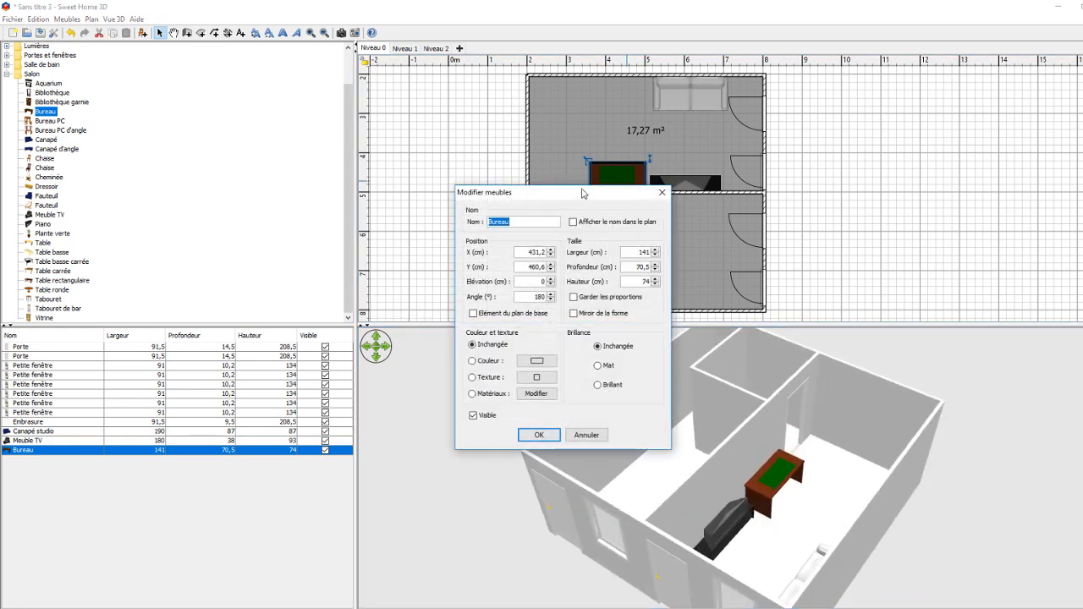
pyautogui.click(537, 223)
pyautogui.click(573, 222)
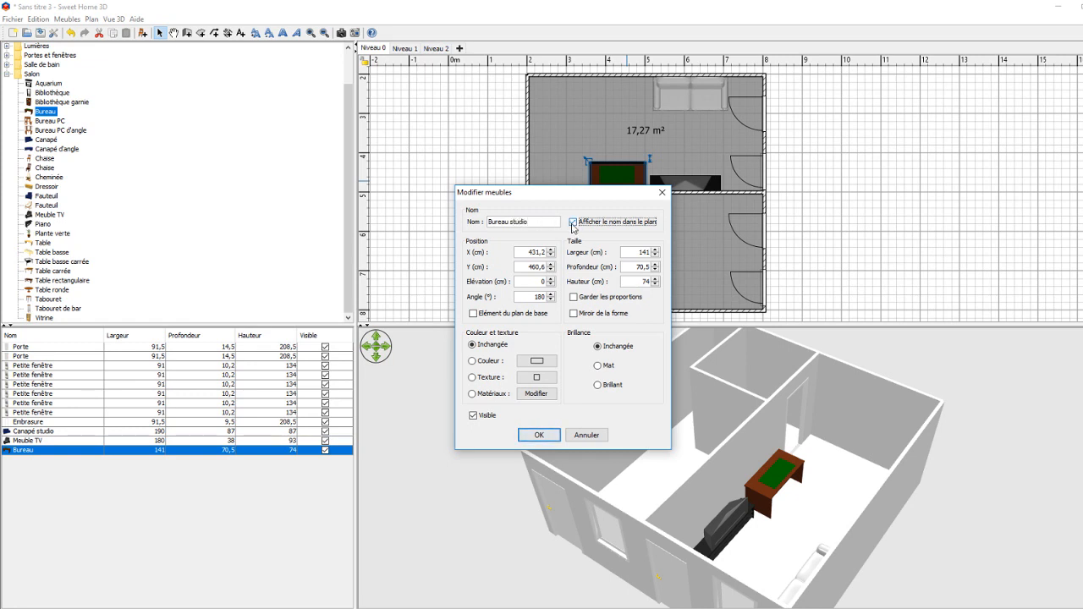
pyautogui.click(573, 223)
pyautogui.click(636, 252)
pyautogui.write('100')
pyautogui.moveTo(634, 267); pyautogui.dragTo(651, 268)
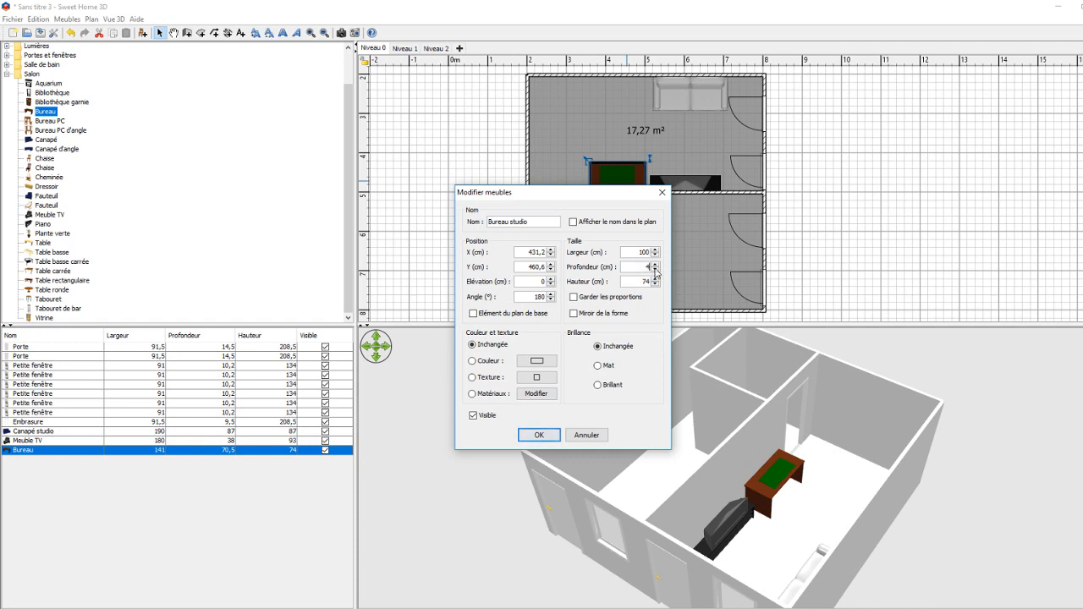
pyautogui.press('Return')
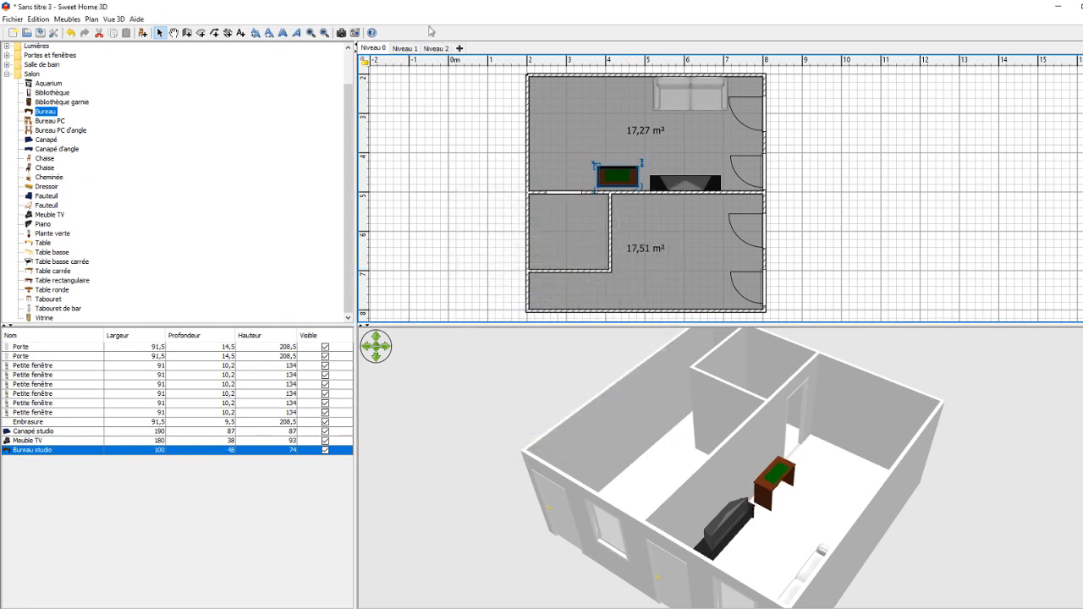
# Move the desk back against the partition beside the TV unit and place a wooden Chaise at its north side
pyautogui.moveTo(633, 186); pyautogui.dragTo(630, 186)
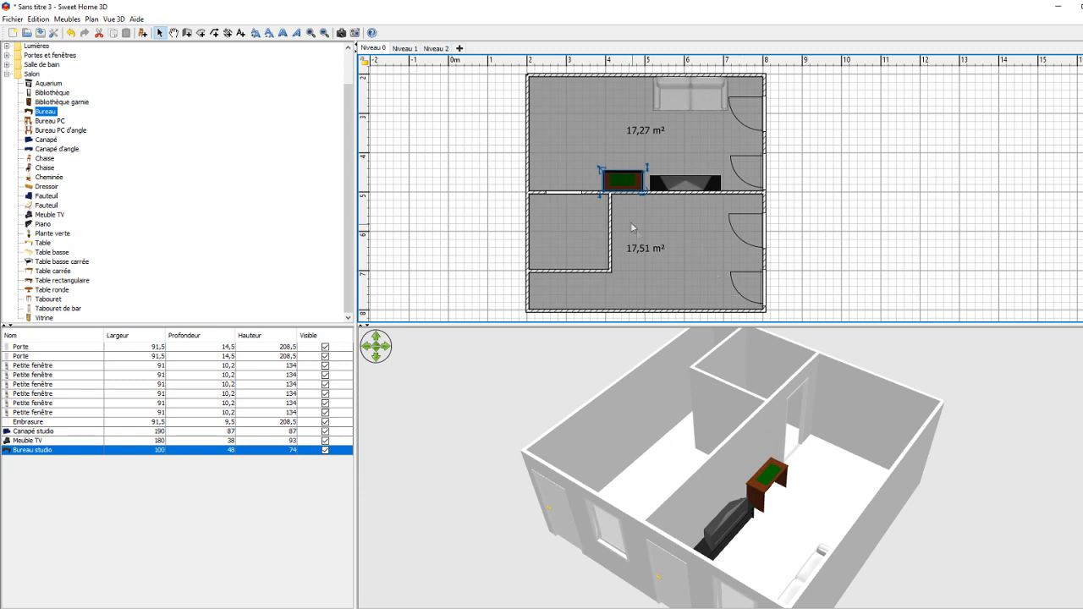
pyautogui.moveTo(46, 159); pyautogui.dragTo(636, 172)
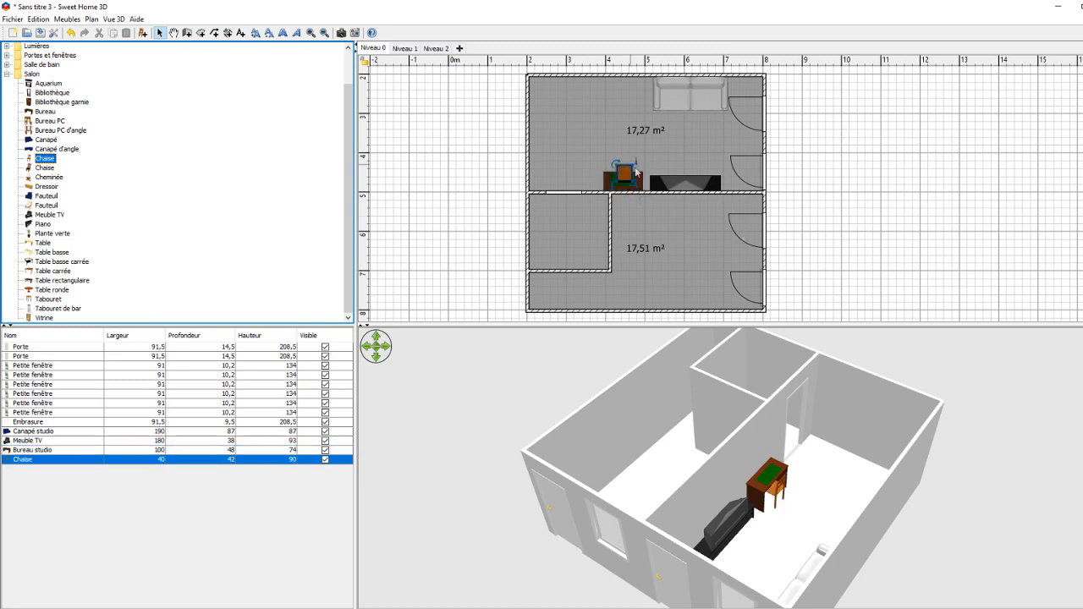
pyautogui.moveTo(765, 536); pyautogui.dragTo(782, 387)
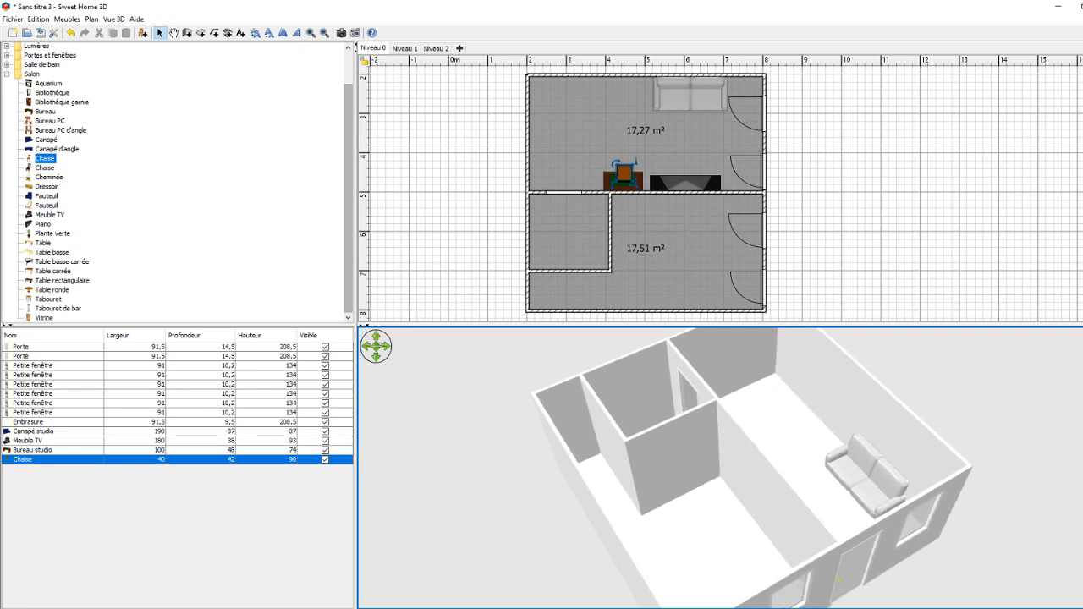
# Place a Réfrigérateur in the studio's northwest corner and an Evier directly east of it along the north wall
pyautogui.click(7, 75)
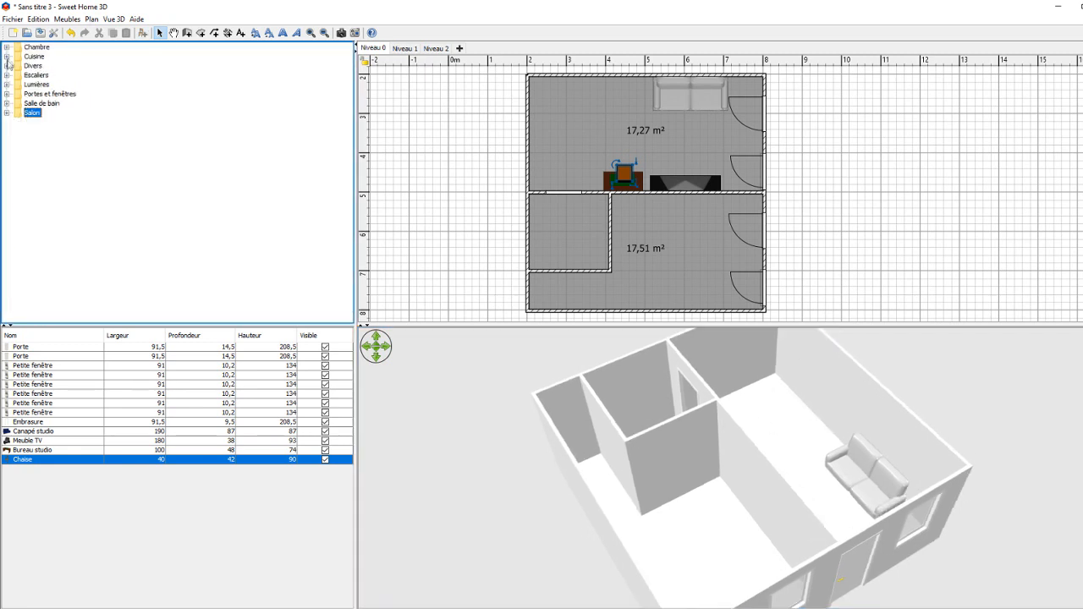
pyautogui.click(7, 56)
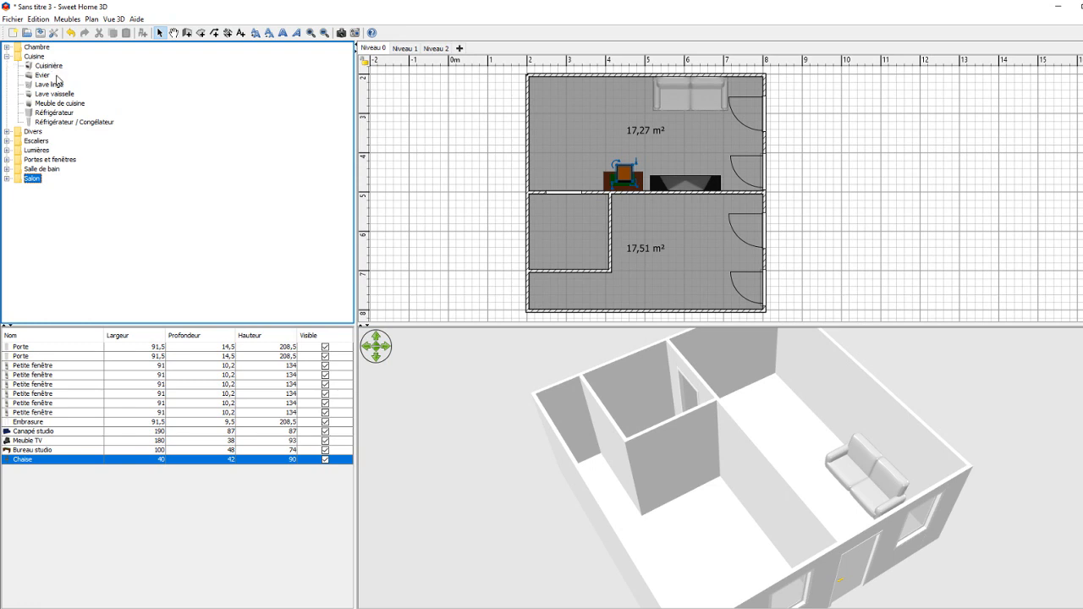
pyautogui.moveTo(57, 117); pyautogui.dragTo(535, 82)
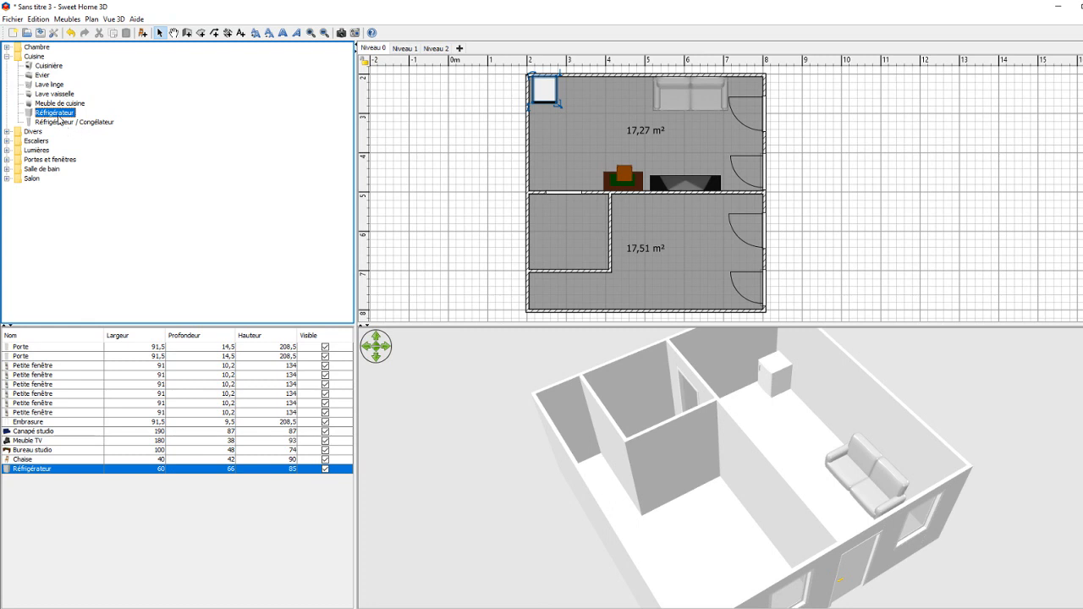
pyautogui.moveTo(44, 75); pyautogui.dragTo(556, 80)
pyautogui.doubleClick(577, 90)
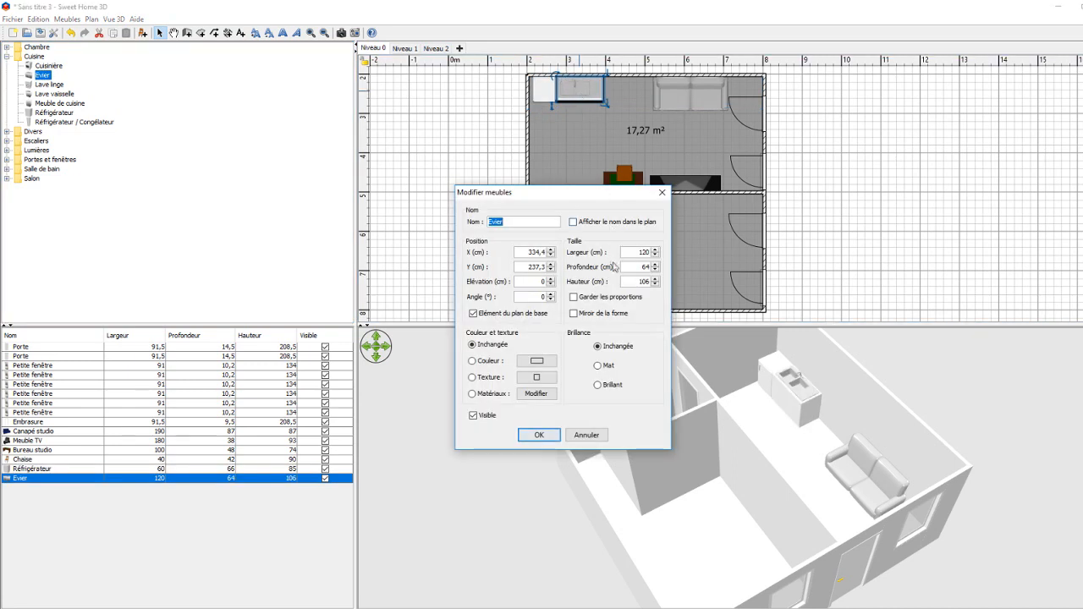
pyautogui.click(661, 192)
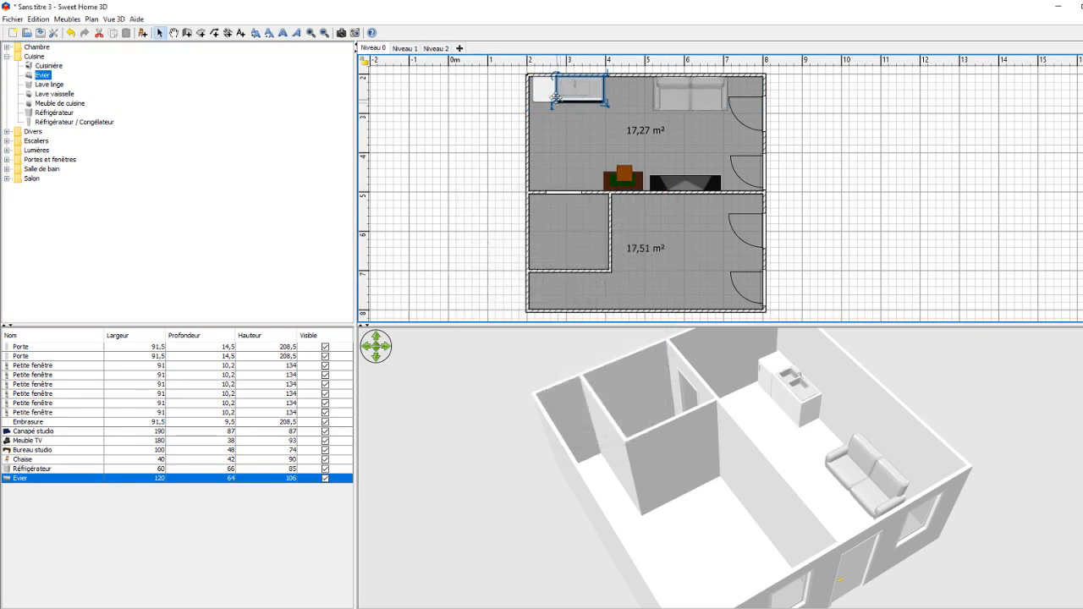
pyautogui.doubleClick(546, 89)
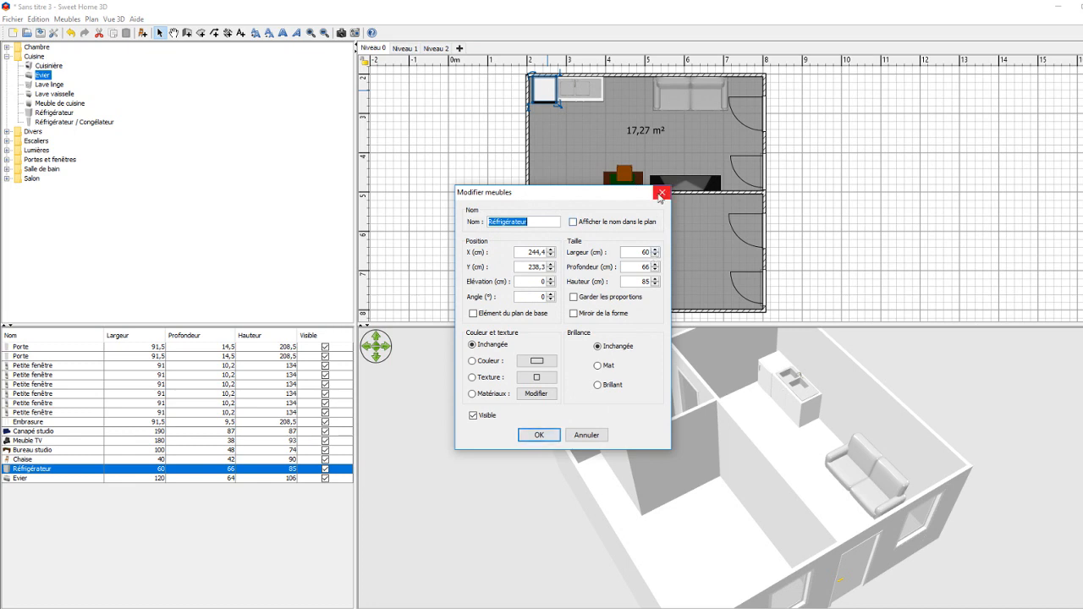
pyautogui.click(661, 193)
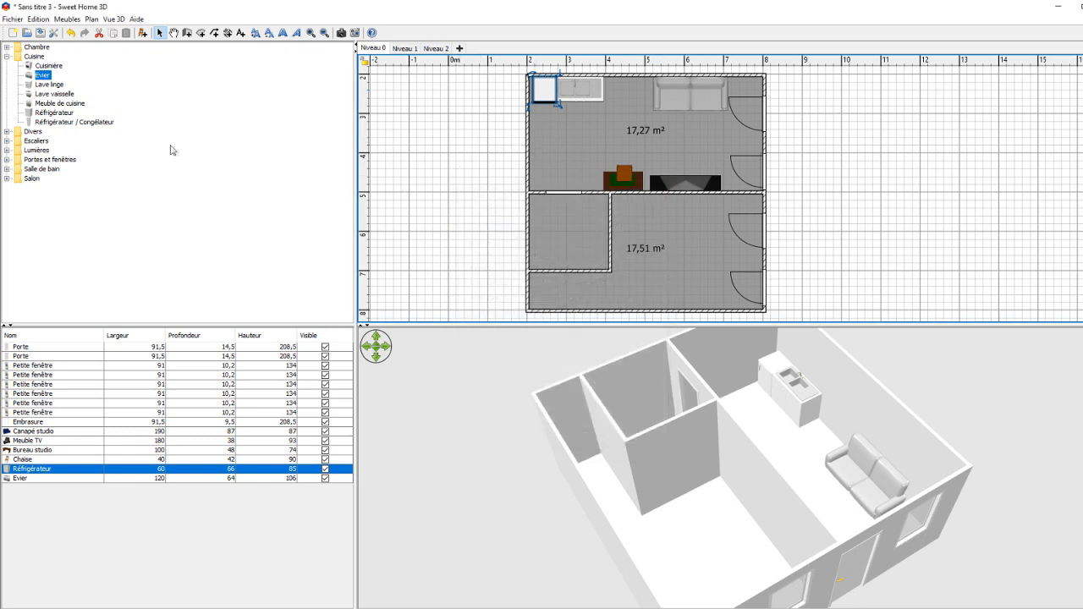
# Place a Meuble de cuisine above the east half of the sink and set its elevation to 160 cm
pyautogui.moveTo(62, 107); pyautogui.dragTo(581, 85)
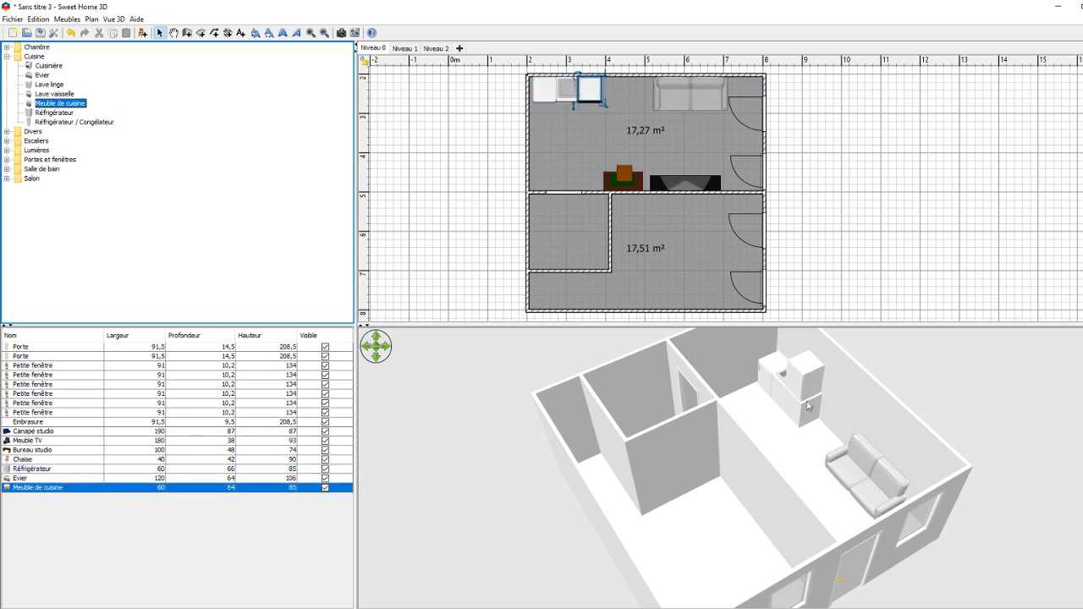
pyautogui.click(197, 488)
pyautogui.doubleClick(197, 489)
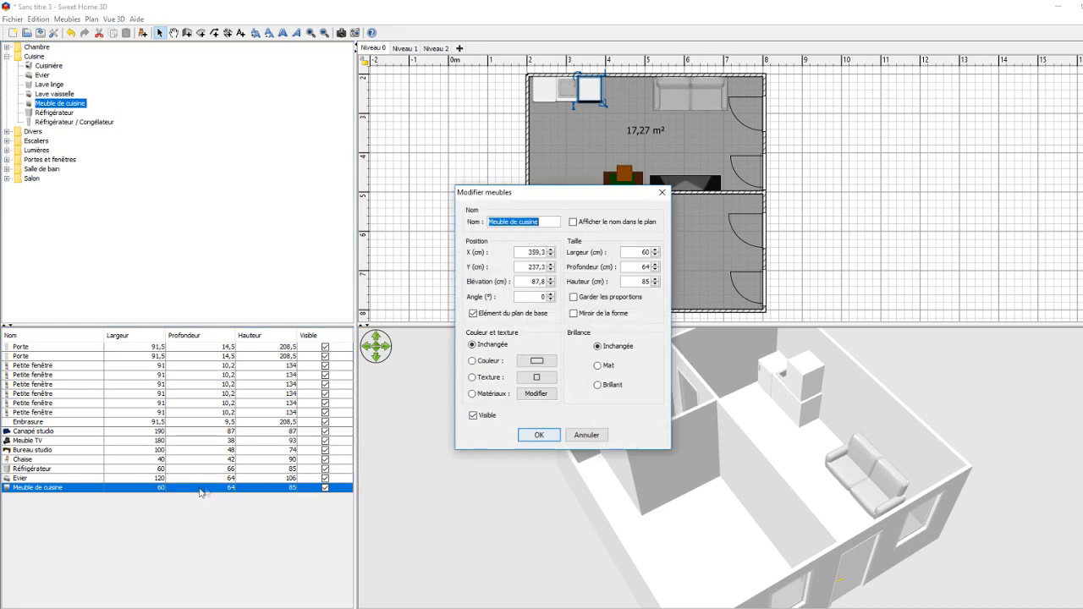
pyautogui.click(525, 282)
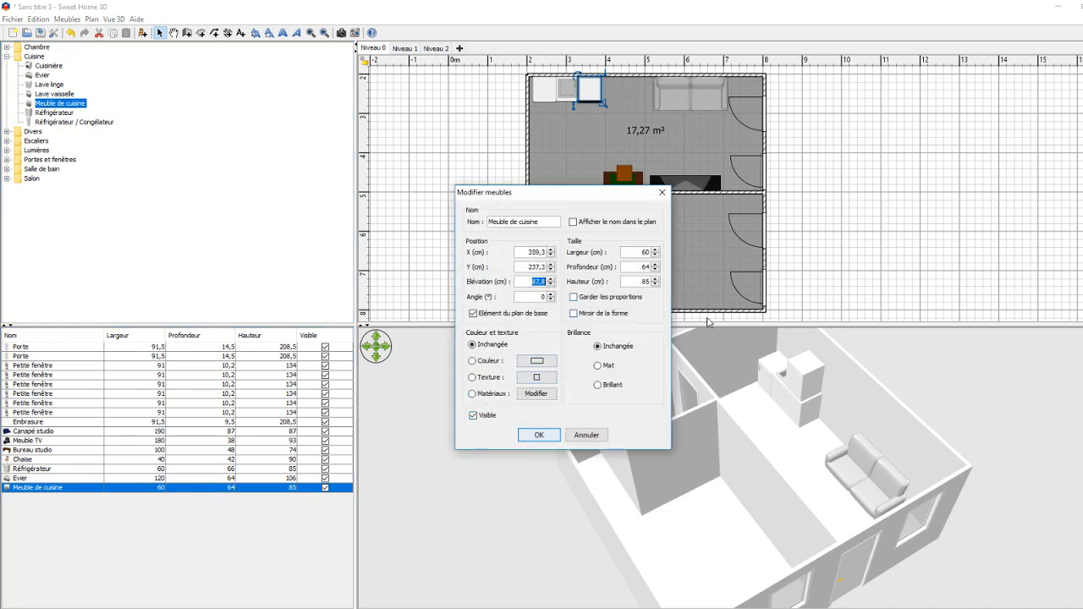
pyautogui.write('160')
pyautogui.click(550, 435)
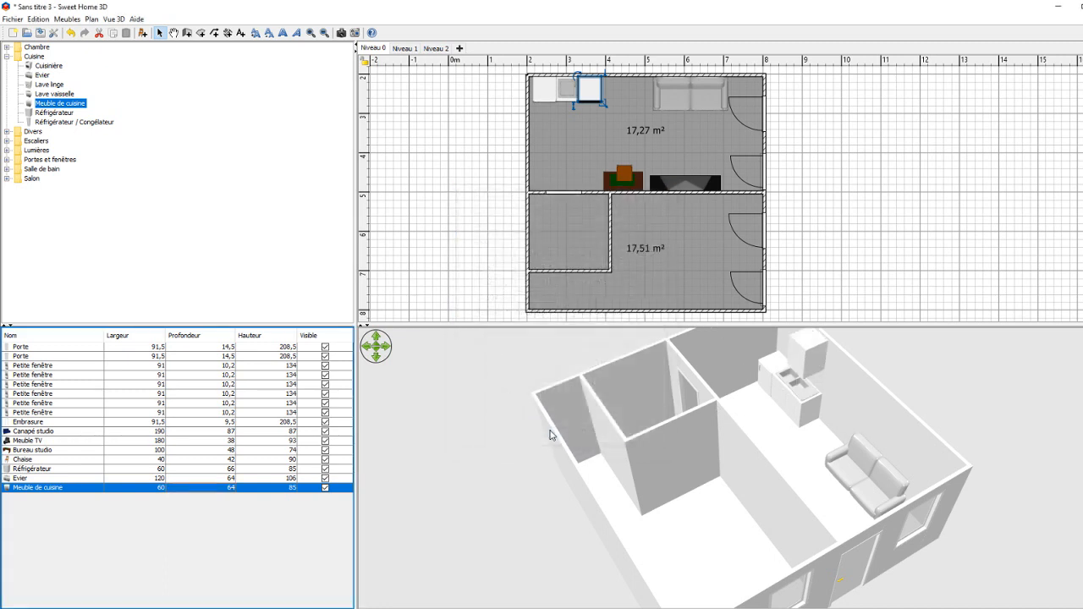
# Duplicate the wall cabinet and place the copy directly west of it, above the sink's west half
pyautogui.moveTo(762, 438); pyautogui.dragTo(749, 407)
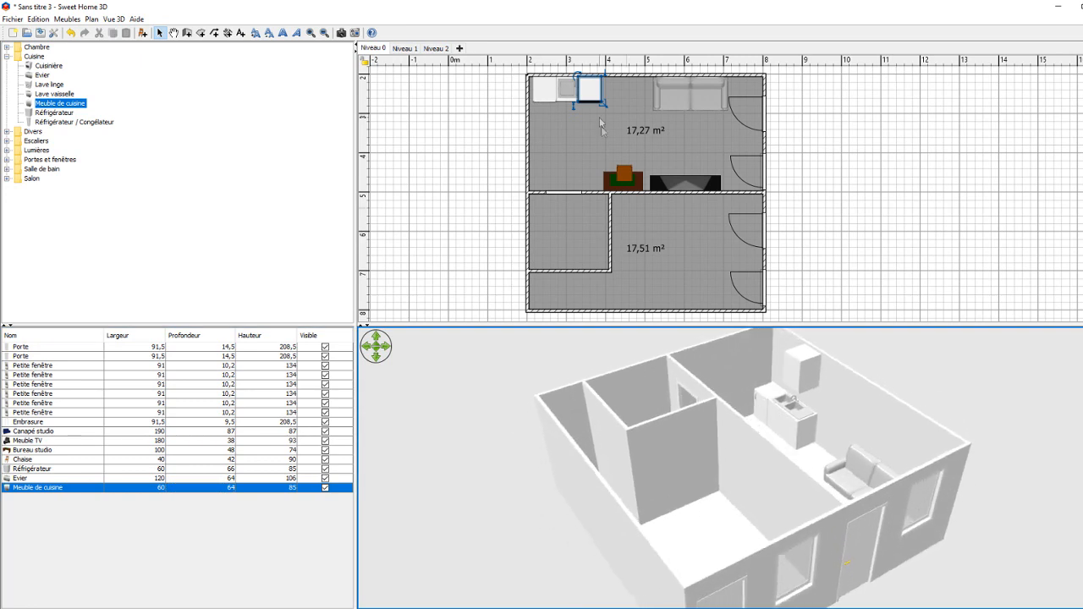
pyautogui.click(590, 91)
pyautogui.keyDown('alt'); pyautogui.moveTo(589, 91); pyautogui.dragTo(565, 91); pyautogui.keyUp('alt')
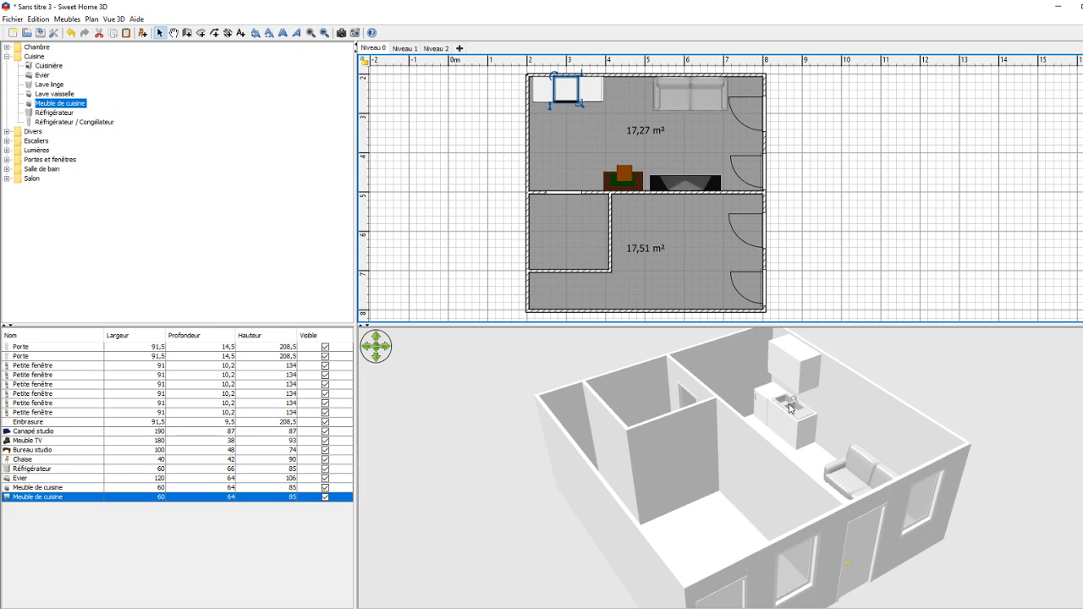
pyautogui.moveTo(614, 459)
pyautogui.mouseDown()
pyautogui.moveTo(632, 456)
pyautogui.moveTo(605, 436)
pyautogui.moveTo(554, 440)
pyautogui.moveTo(624, 449)
pyautogui.moveTo(604, 451)
pyautogui.mouseUp()
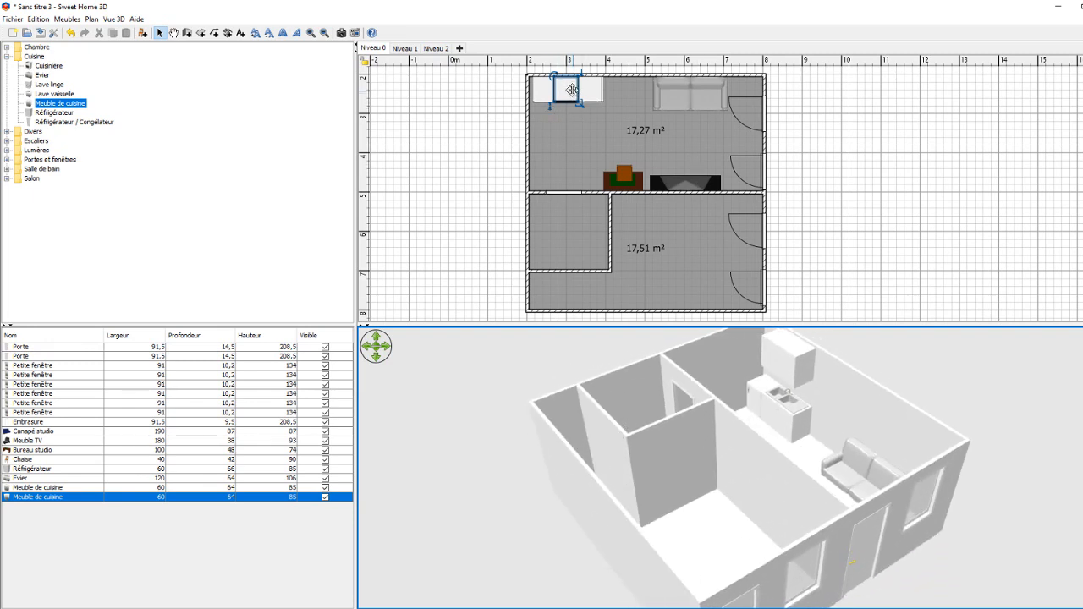
# Apply the texture "Sol - Parquet chevron" to the east wall cabinet above the sink
pyautogui.moveTo(570, 91); pyautogui.dragTo(600, 99)
pyautogui.doubleClick(599, 99)
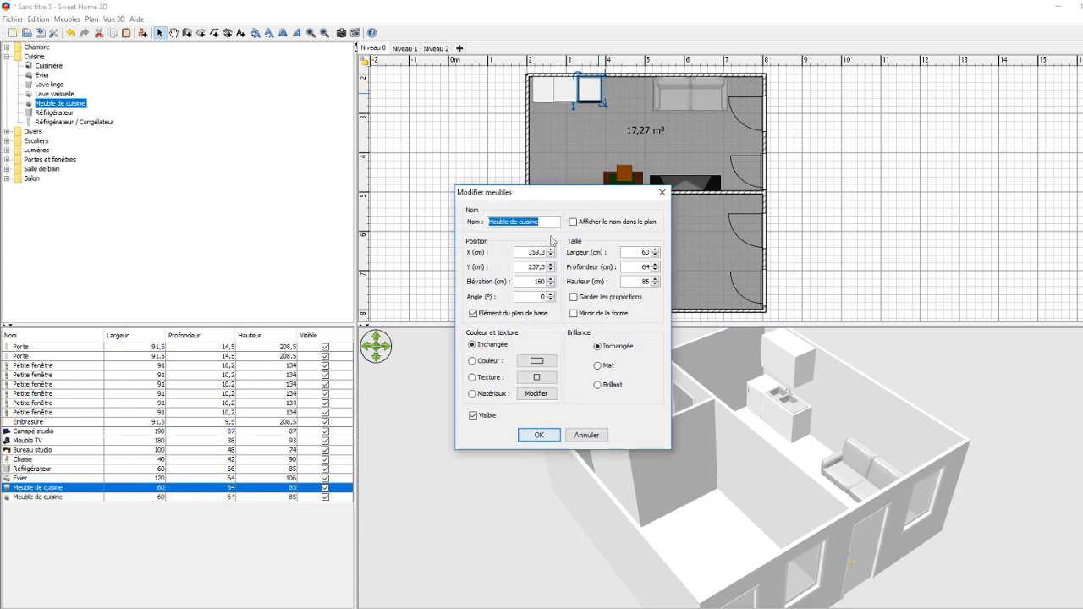
pyautogui.click(536, 377)
pyautogui.click(486, 275)
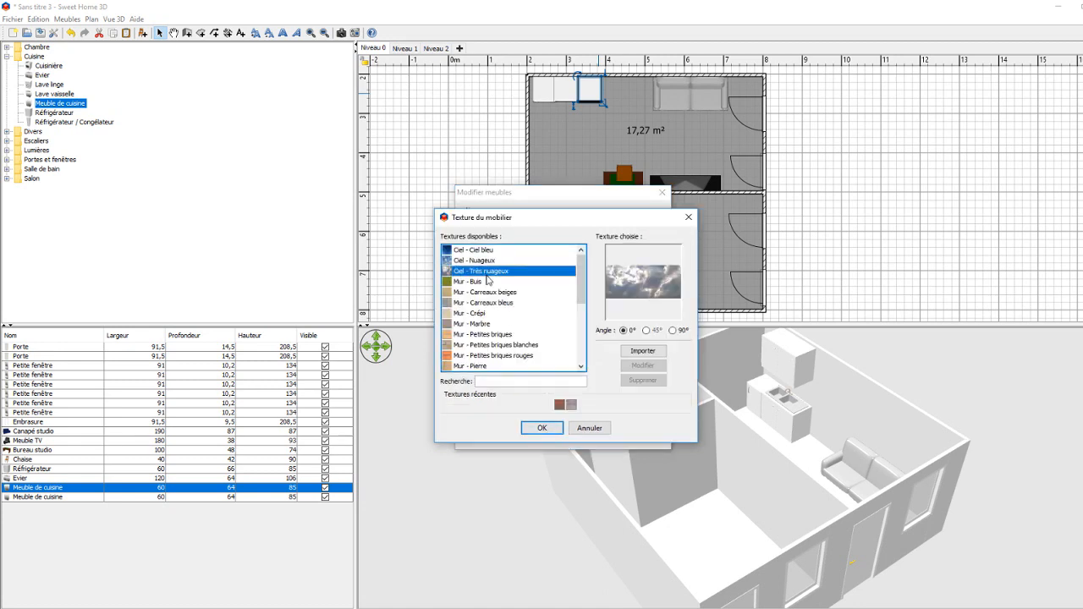
pyautogui.press('Down')
pyautogui.press('Down')
pyautogui.press('Down')
pyautogui.press('Down')
pyautogui.press('Down')
pyautogui.press('Down')
pyautogui.press('Down')
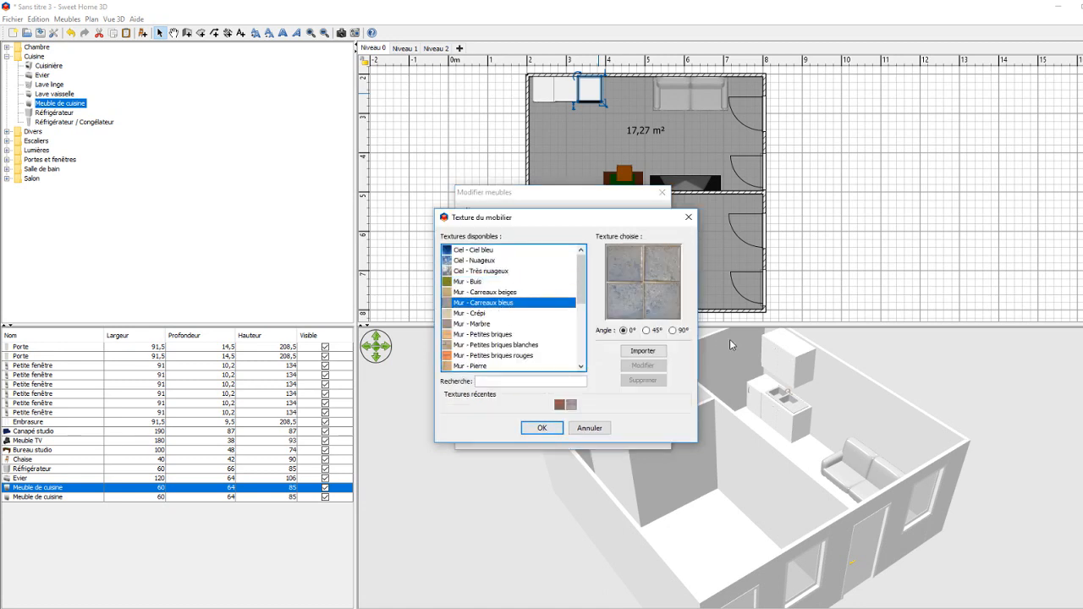
pyautogui.press('Down')
pyautogui.press('Down')
pyautogui.press('Down')
pyautogui.press('Down')
pyautogui.press('Down')
pyautogui.press('Down')
pyautogui.press('Down')
pyautogui.press('Down')
pyautogui.press('Down')
pyautogui.press('Down')
pyautogui.press('Down')
pyautogui.press('Down')
pyautogui.press('Down')
pyautogui.press('Down')
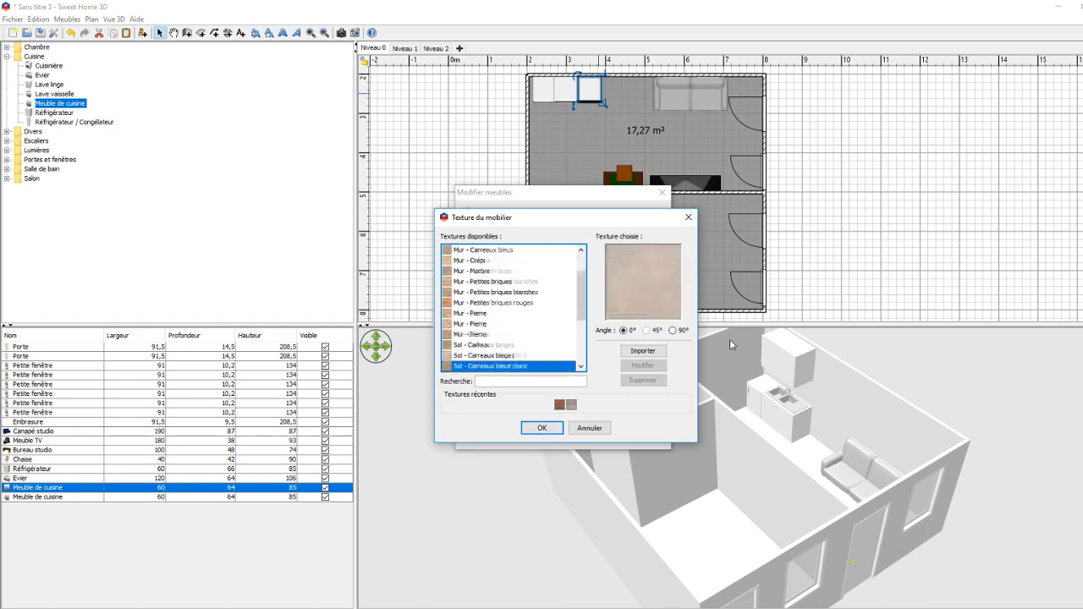
pyautogui.press('Up')
pyautogui.press('Up')
pyautogui.press('Up')
pyautogui.press('Up')
pyautogui.press('Up')
pyautogui.press('Up')
pyautogui.press('Up')
pyautogui.press('Up')
pyautogui.press('Up')
pyautogui.press('Up')
pyautogui.press('Up')
pyautogui.press('Up')
pyautogui.press('Up')
pyautogui.press('Up')
pyautogui.press('Up')
pyautogui.press('Up')
pyautogui.press('Up')
pyautogui.press('Up')
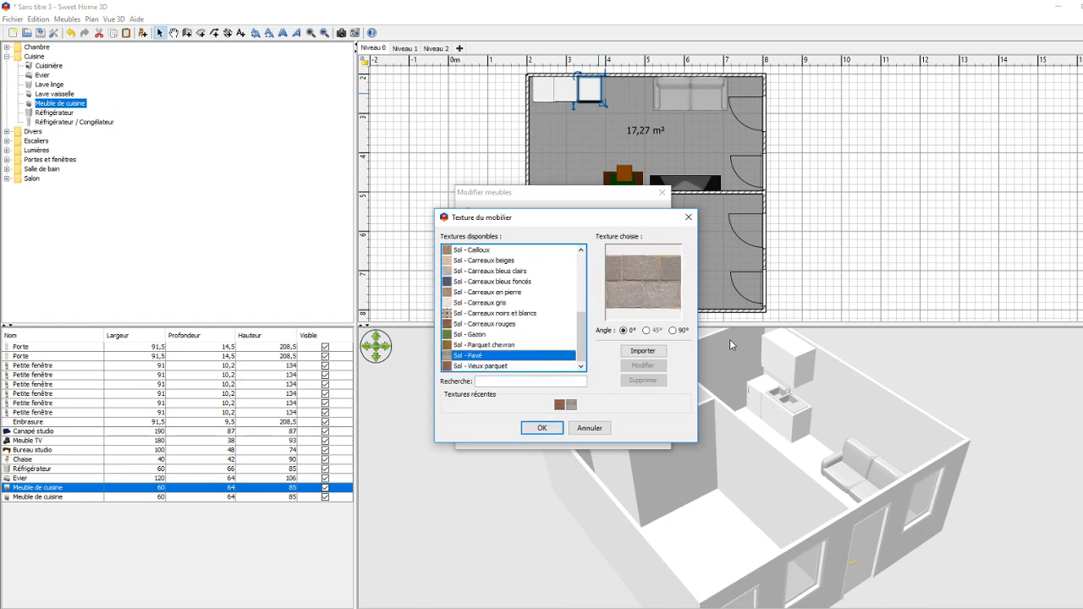
pyautogui.press('Up')
pyautogui.press('Up')
pyautogui.press('Up')
pyautogui.press('Up')
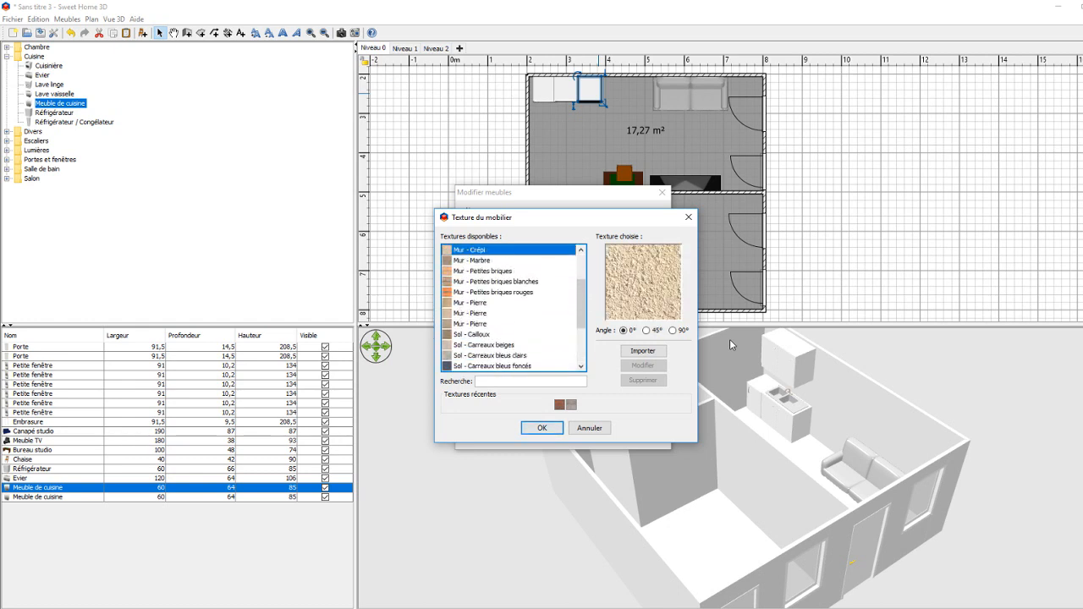
pyautogui.press('Down')
pyautogui.press('Down')
pyautogui.press('Down')
pyautogui.press('Down')
pyautogui.press('Down')
pyautogui.press('Down')
pyautogui.press('Down')
pyautogui.press('Down')
pyautogui.press('Down')
pyautogui.press('Down')
pyautogui.press('Down')
pyautogui.press('Down')
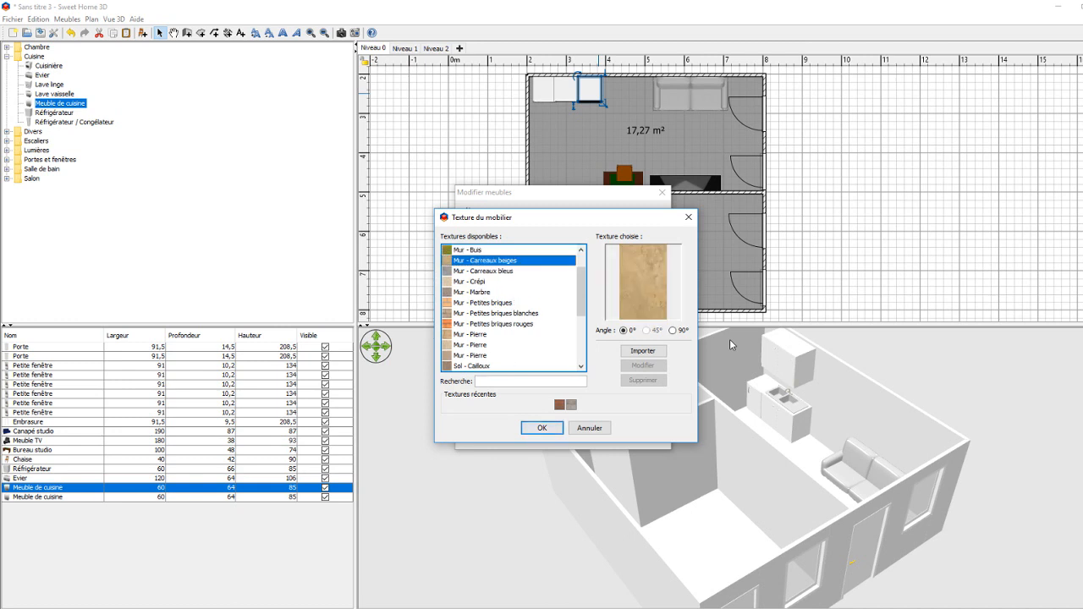
pyautogui.press('Down')
pyautogui.press('Down')
pyautogui.press('Down')
pyautogui.press('Down')
pyautogui.press('Down')
pyautogui.press('Down')
pyautogui.press('Down')
pyautogui.press('Down')
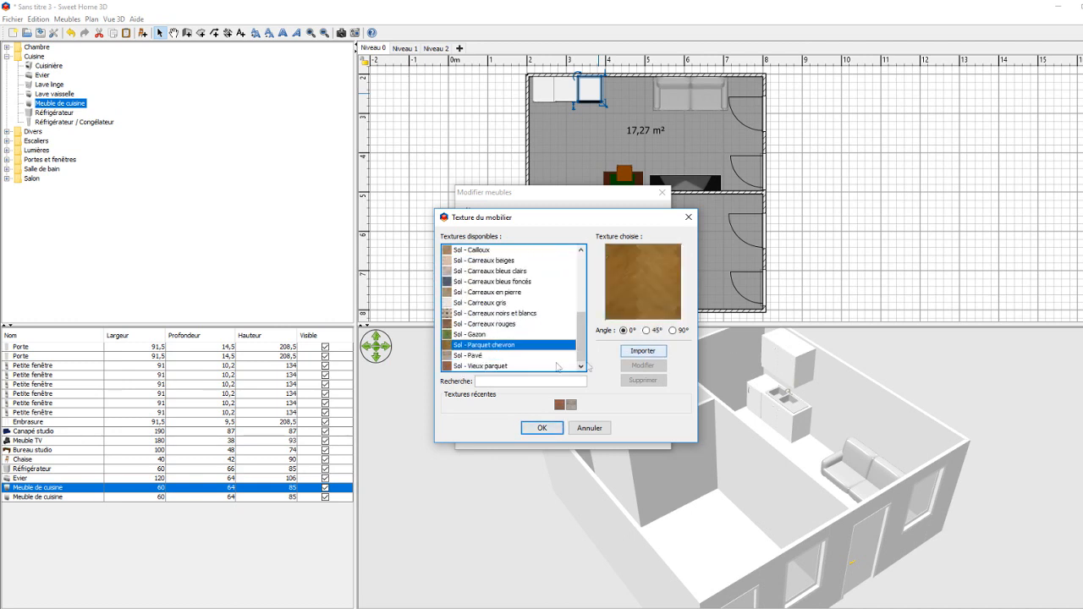
pyautogui.click(542, 427)
pyautogui.click(539, 435)
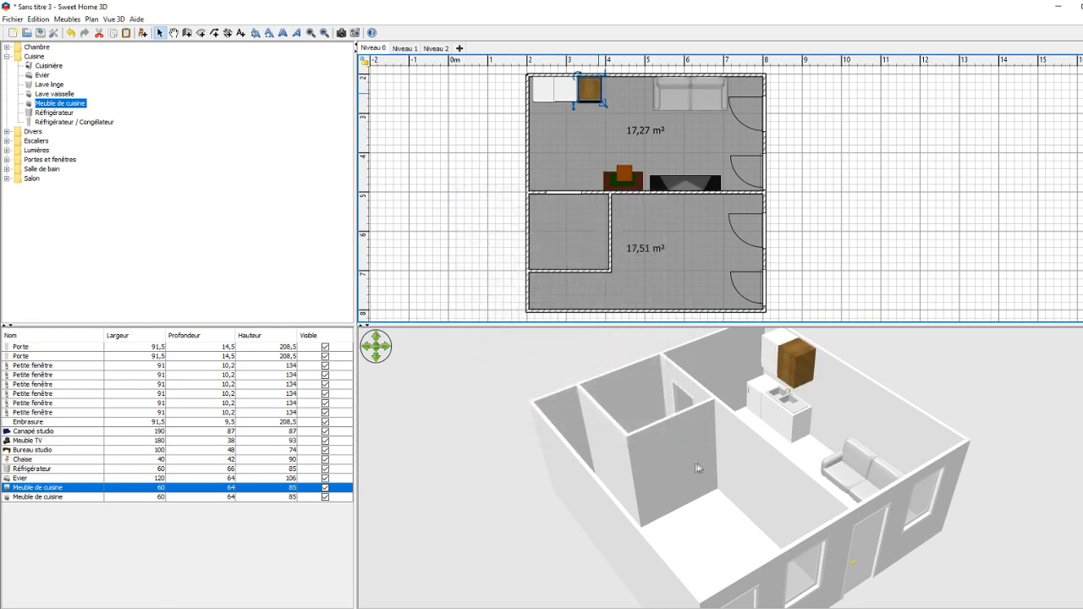
# Apply the recently used "Sol - Parquet chevron" texture to the west wall cabinet as well
pyautogui.doubleClick(571, 98)
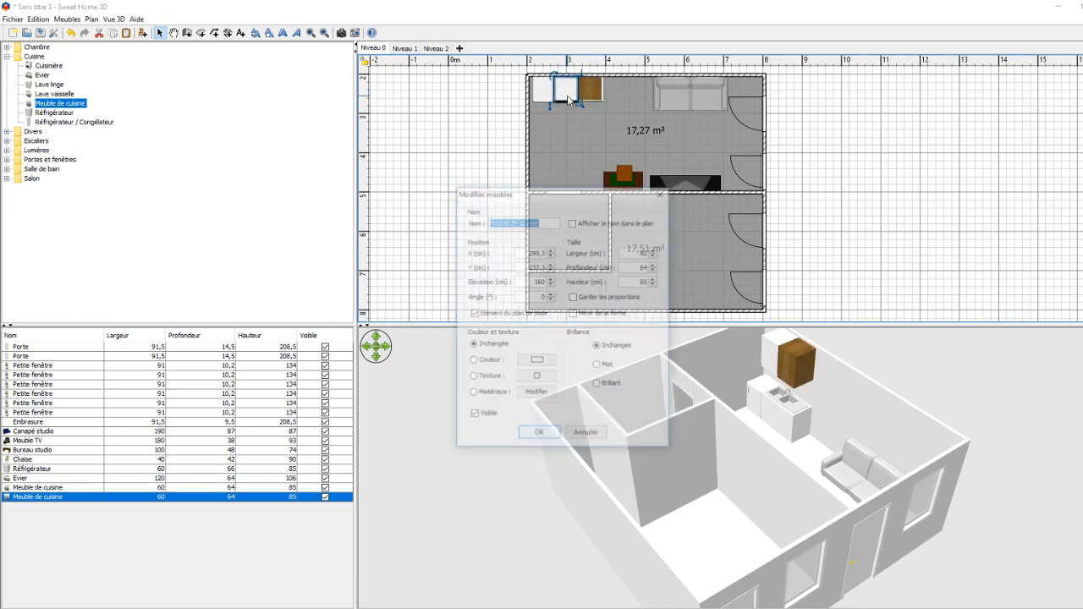
pyautogui.click(537, 390)
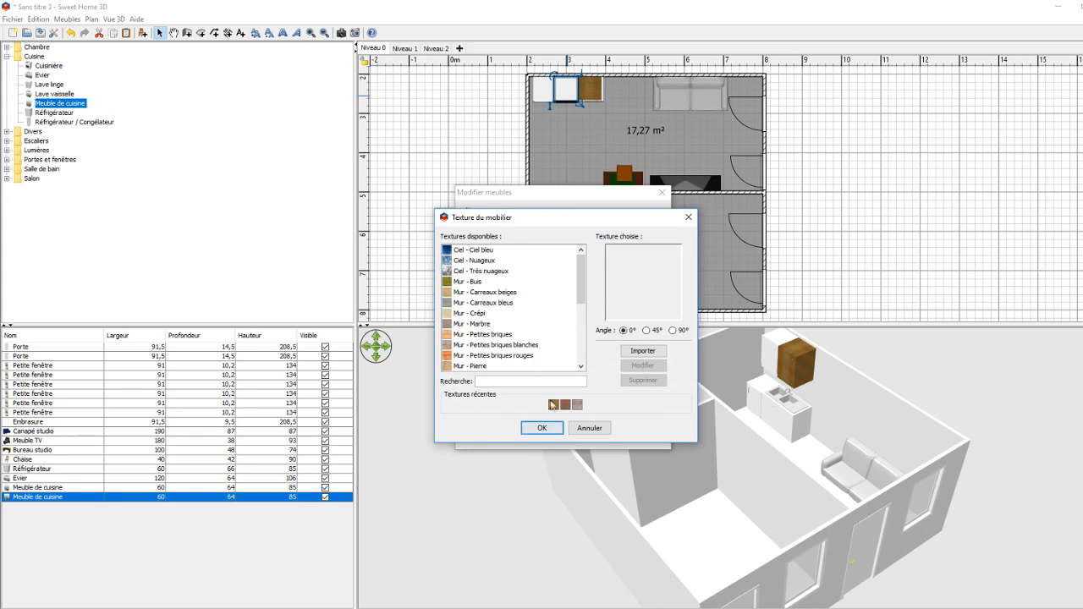
pyautogui.click(553, 404)
pyautogui.click(551, 432)
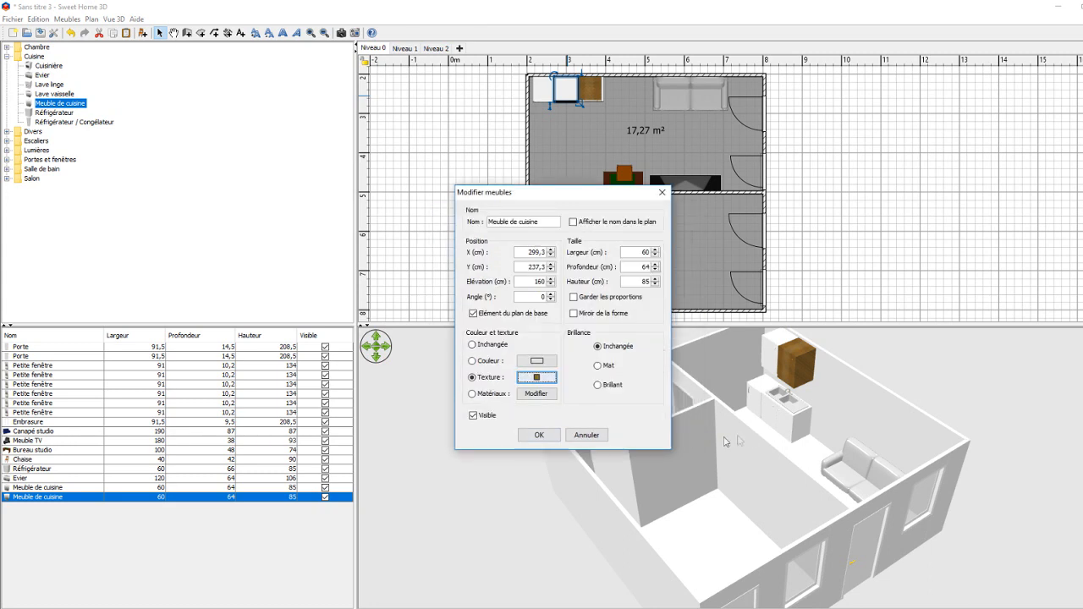
pyautogui.click(542, 435)
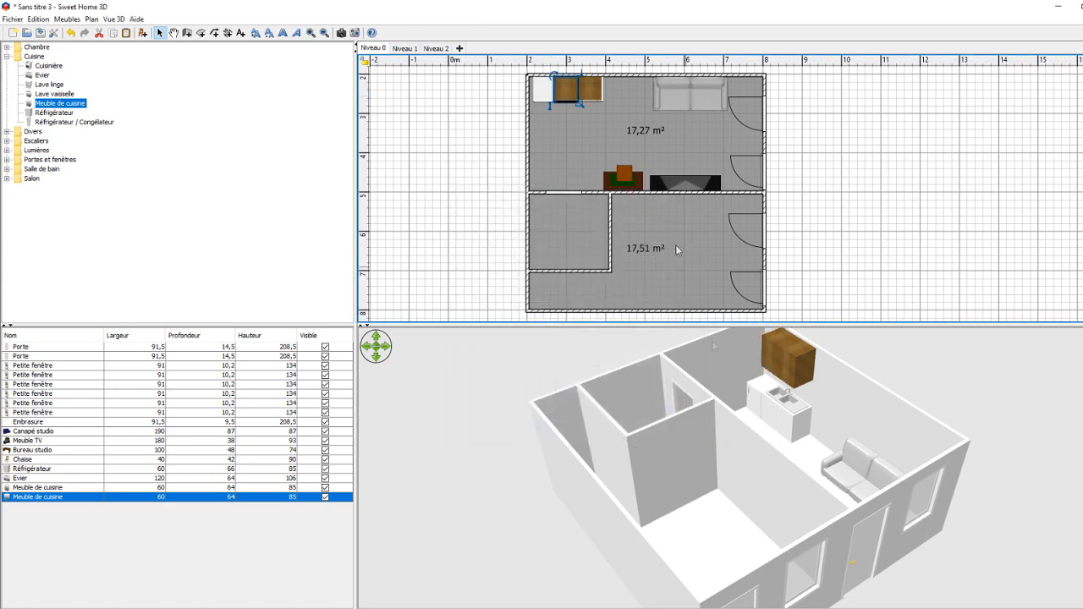
pyautogui.moveTo(590, 135); pyautogui.dragTo(591, 130)
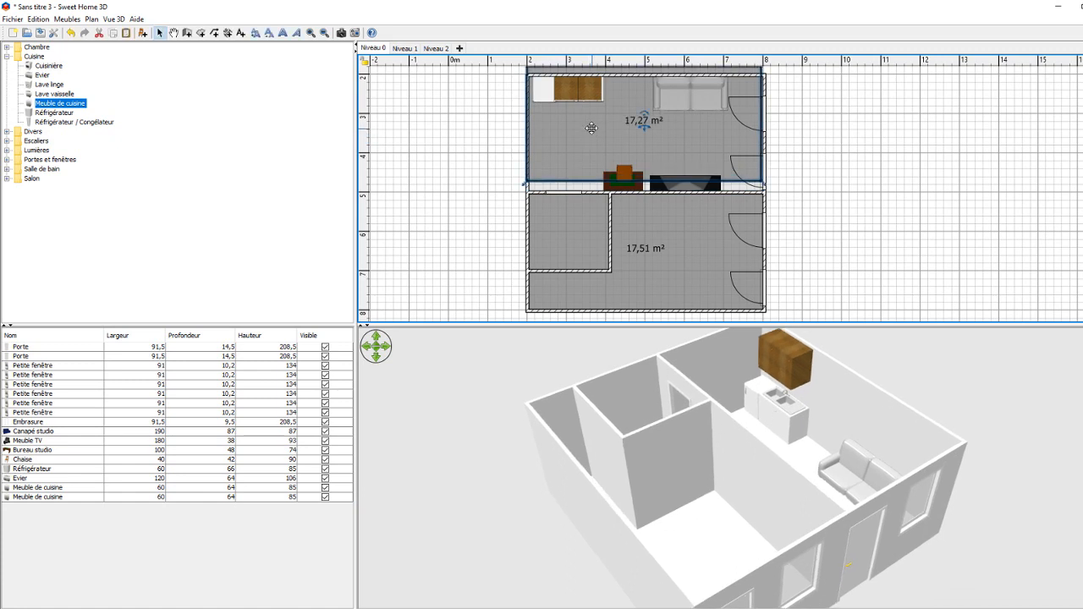
pyautogui.hotkey('ctrl', 'z')
pyautogui.moveTo(788, 430); pyautogui.dragTo(803, 455)
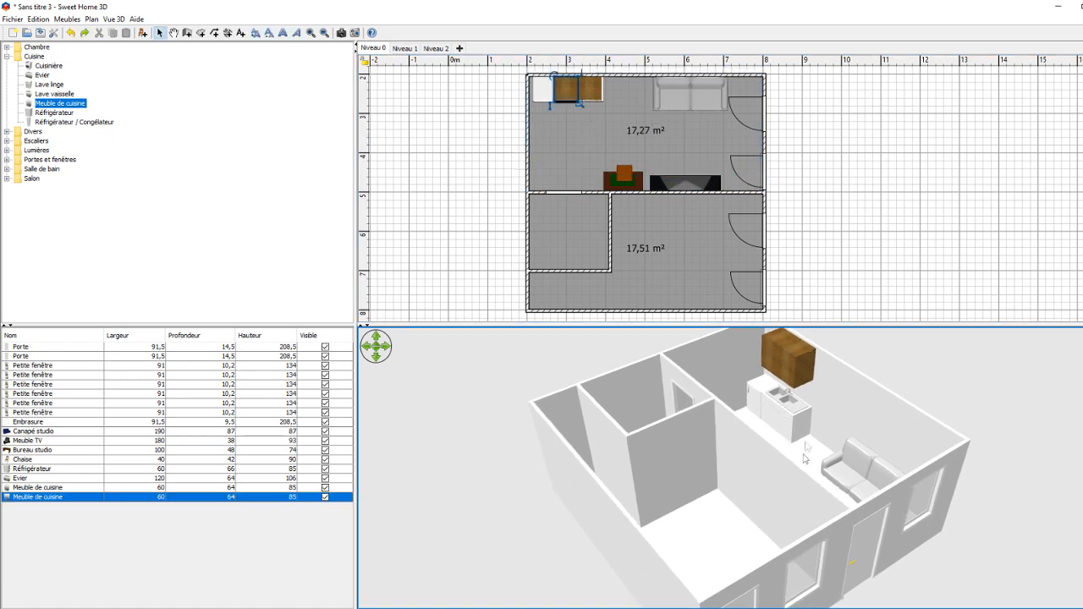
# Apply the recently used "Sol - Parquet chevron" texture to the sink unit (Evier)
pyautogui.doubleClick(37, 478)
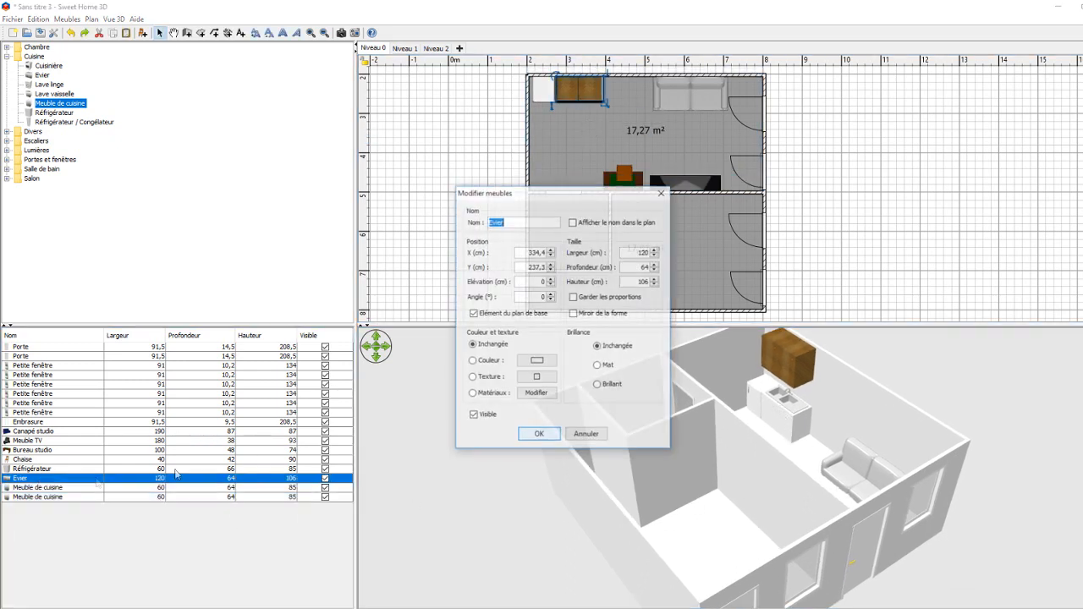
pyautogui.click(537, 377)
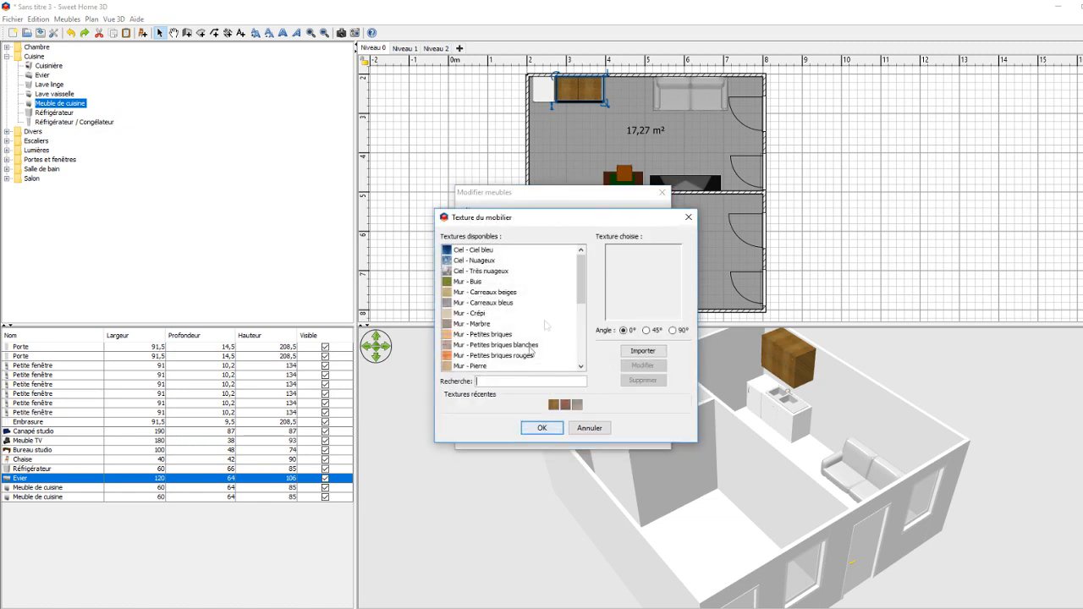
pyautogui.click(553, 404)
pyautogui.click(548, 429)
pyautogui.click(548, 437)
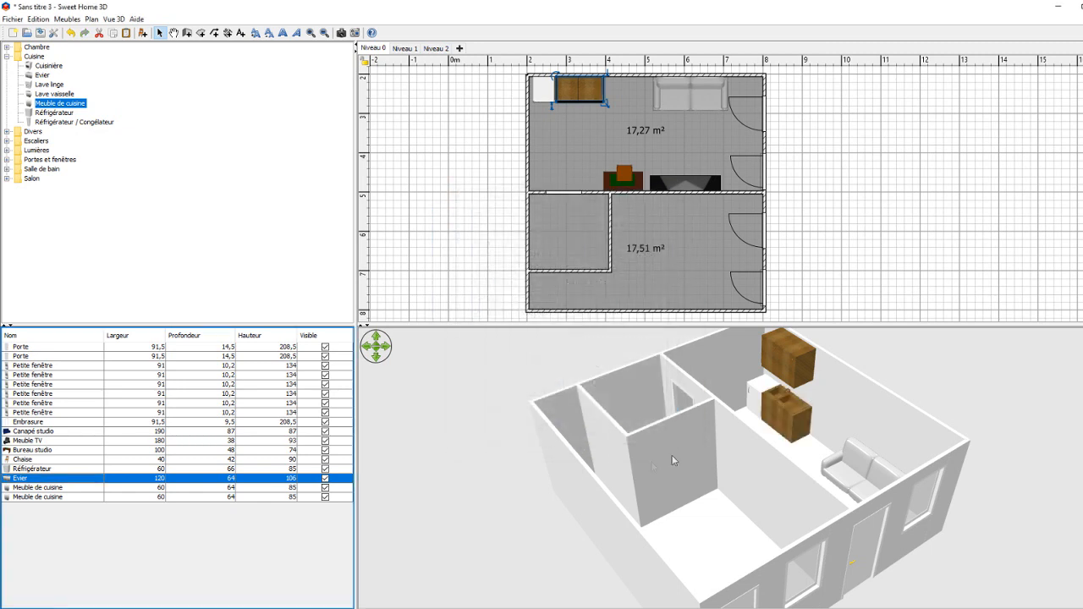
pyautogui.click(34, 469)
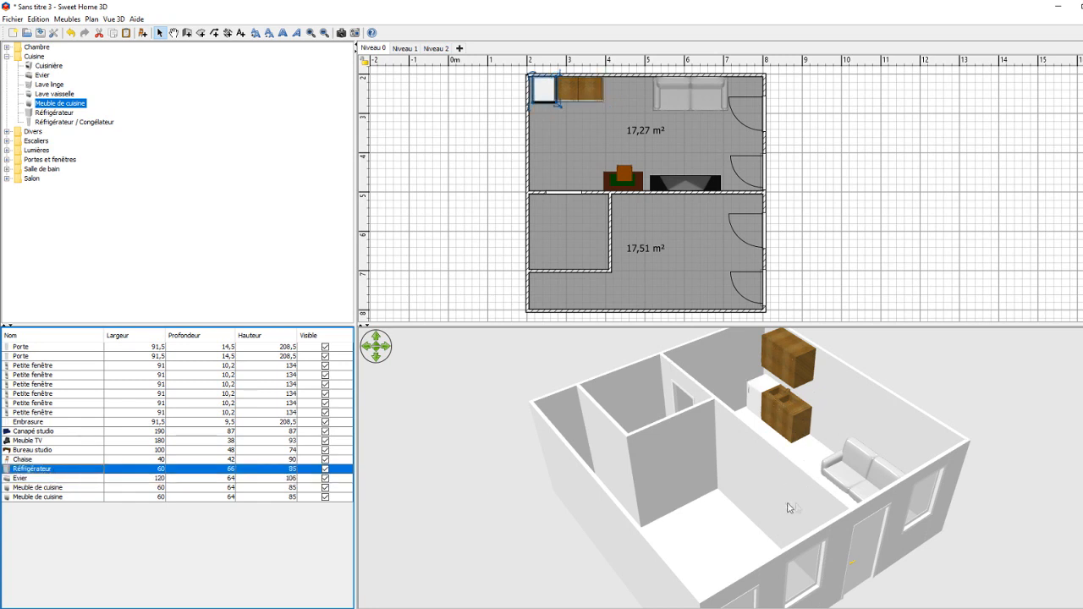
pyautogui.moveTo(801, 522); pyautogui.dragTo(654, 505)
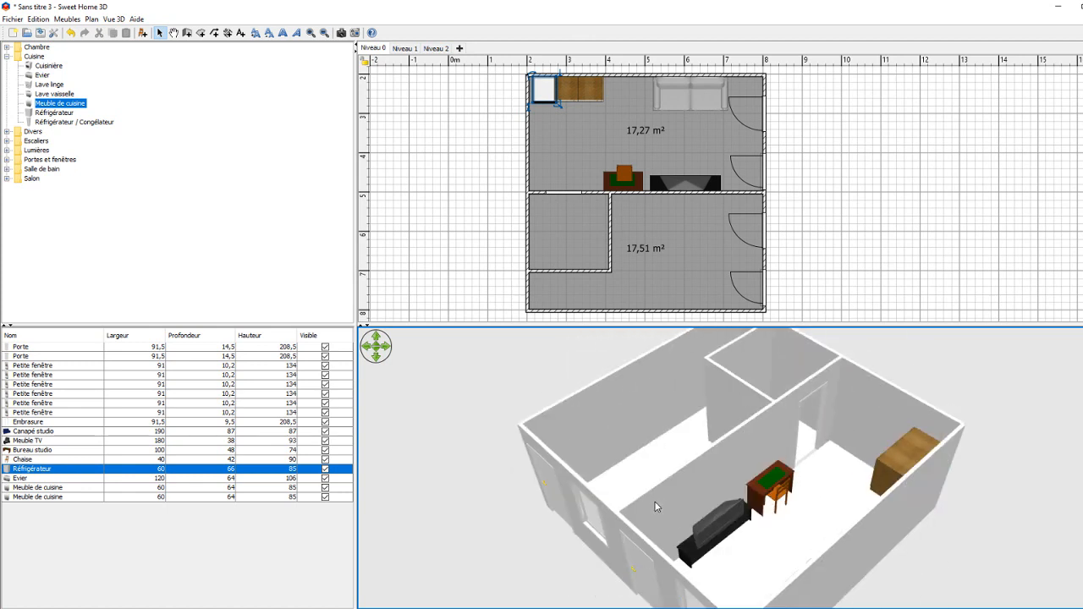
pyautogui.moveTo(839, 406); pyautogui.dragTo(704, 354)
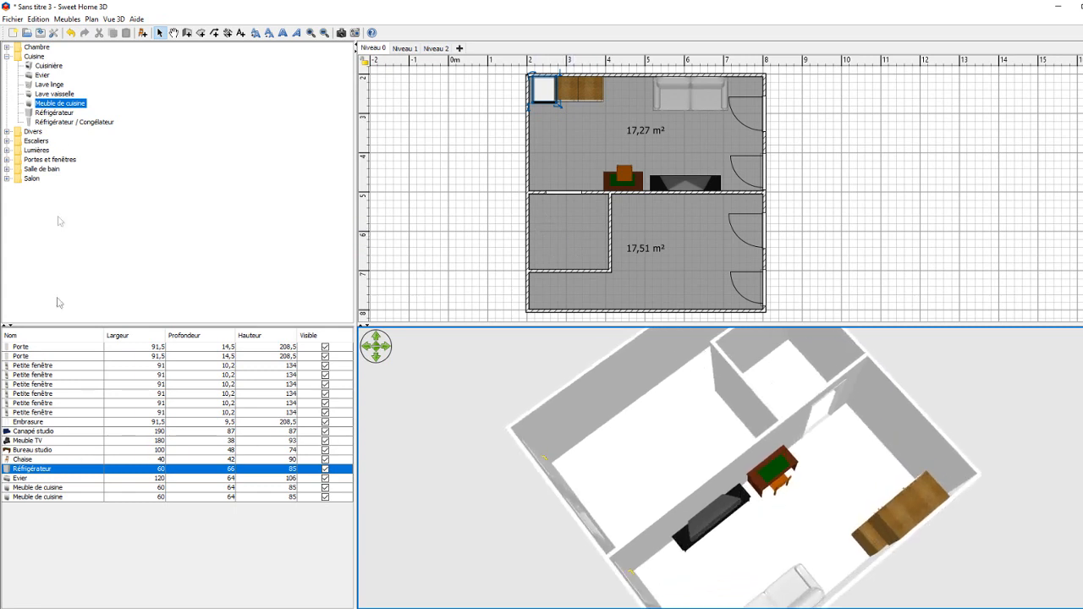
# Place a WC from the Salle de bain category against the bathroom's north wall, near its east wall
pyautogui.click(7, 57)
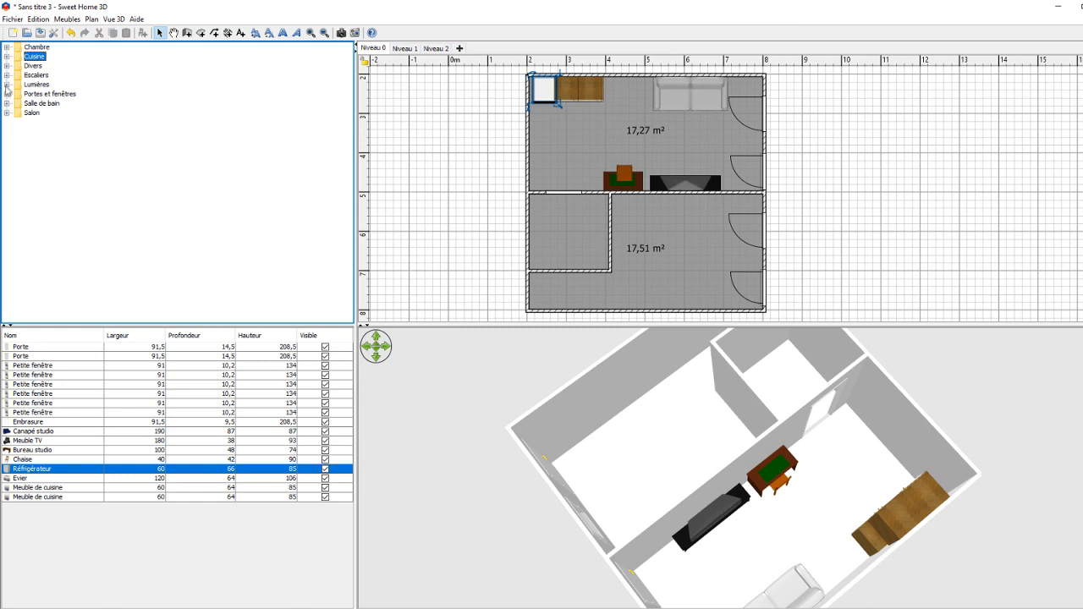
pyautogui.click(6, 103)
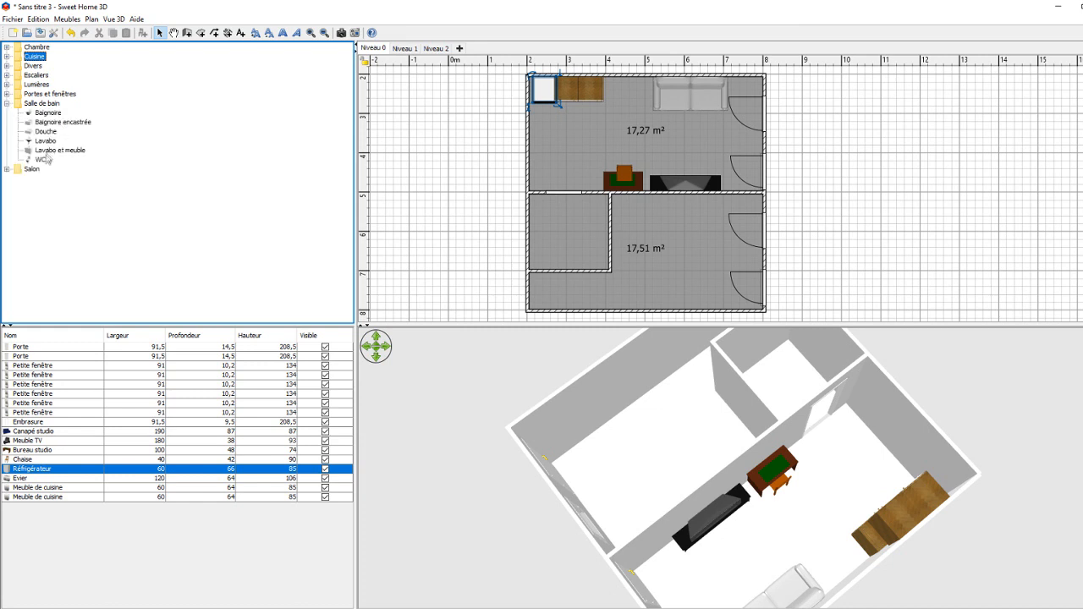
pyautogui.moveTo(40, 161); pyautogui.dragTo(590, 203)
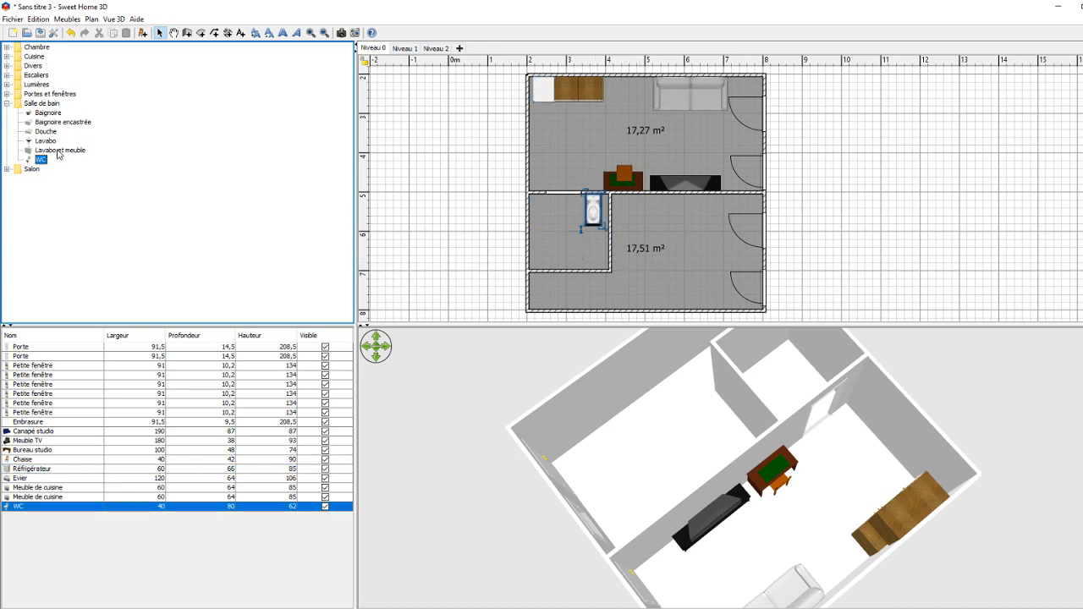
# Place a Douche in the bathroom's southeast corner and a Lavabo et meuble against its west wall
pyautogui.moveTo(46, 133); pyautogui.dragTo(590, 256)
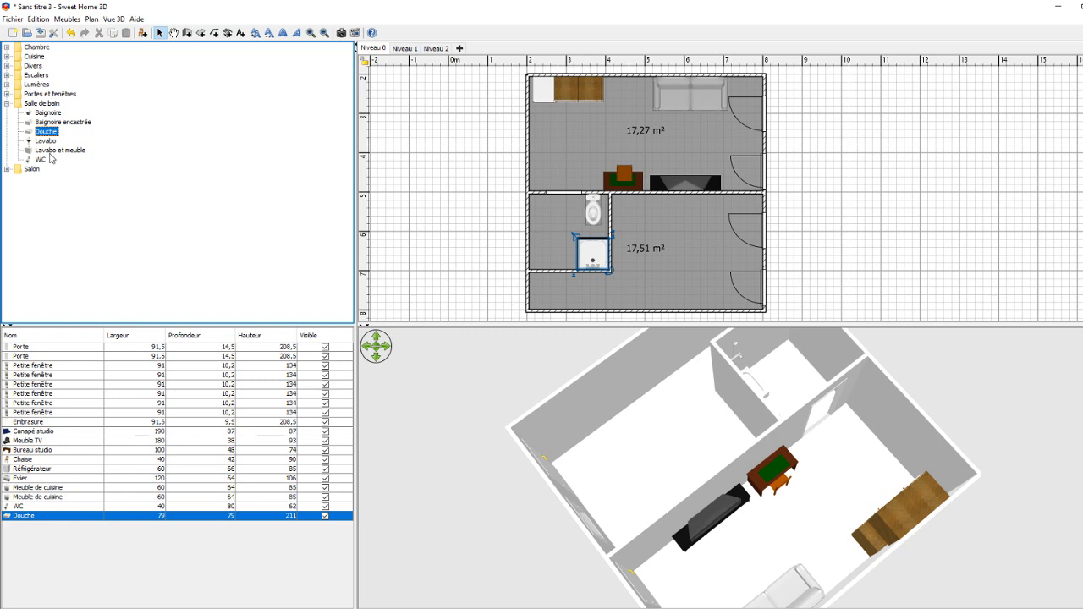
pyautogui.moveTo(60, 152); pyautogui.dragTo(533, 219)
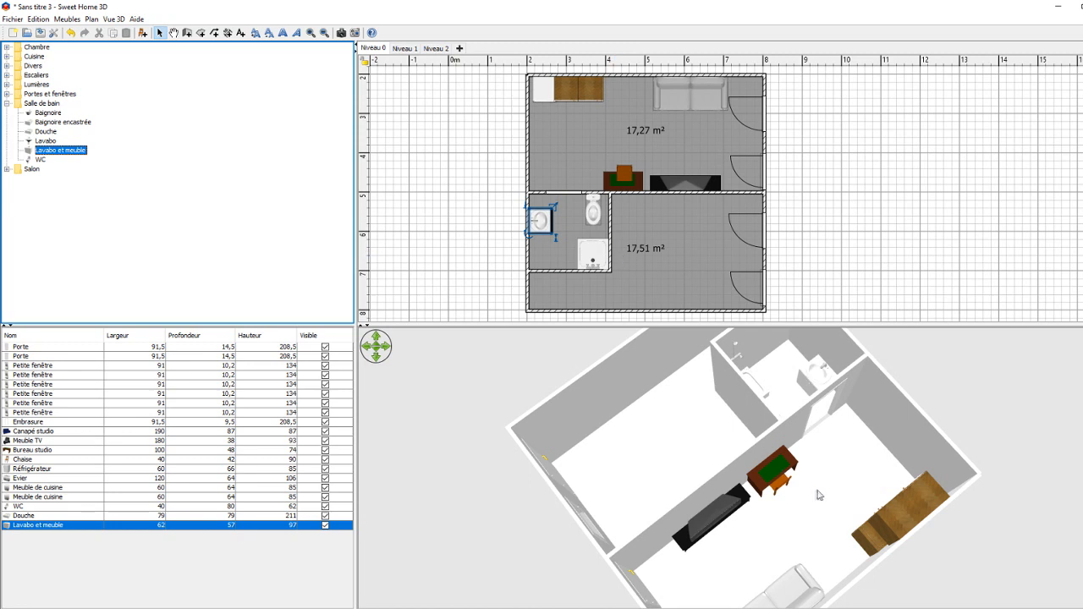
pyautogui.moveTo(850, 471); pyautogui.dragTo(809, 397)
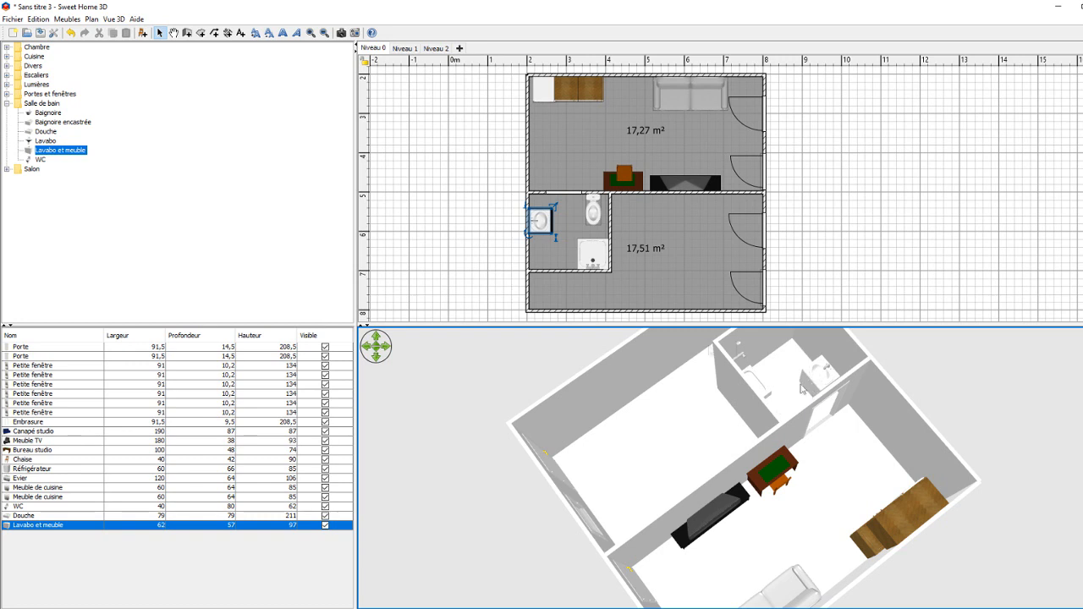
# Apply the texture "Ciel - Ciel bleu" to the bathroom's Lavabo et meuble
pyautogui.doubleClick(541, 222)
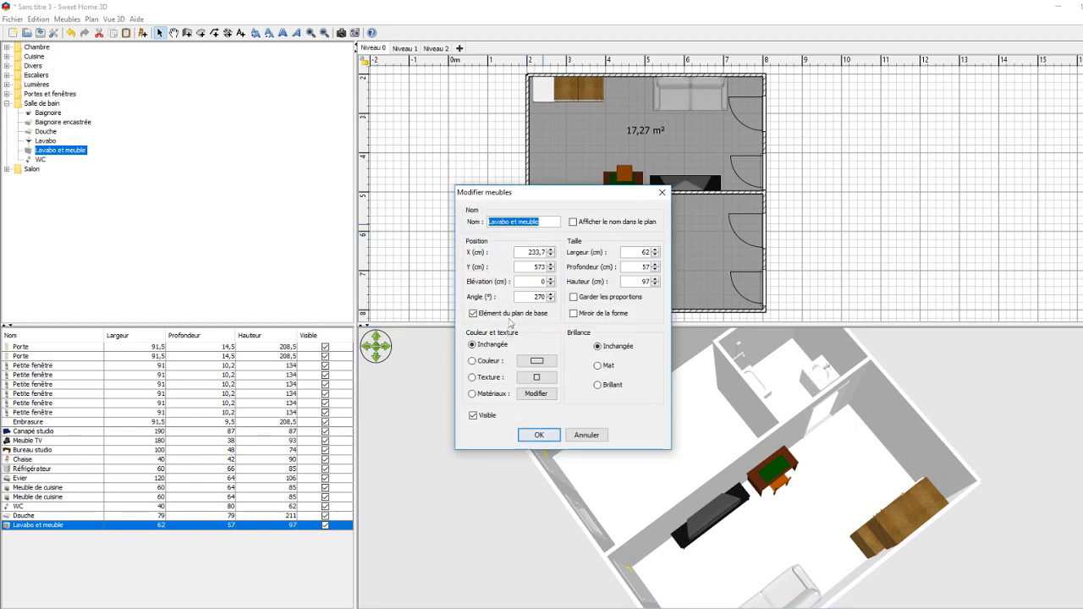
pyautogui.click(538, 378)
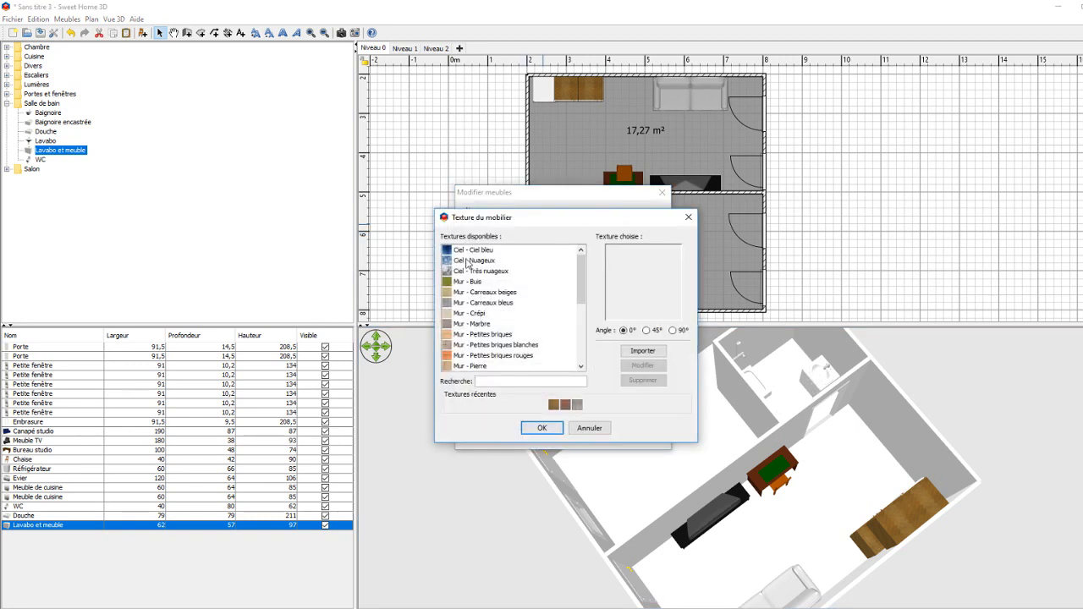
pyautogui.click(541, 427)
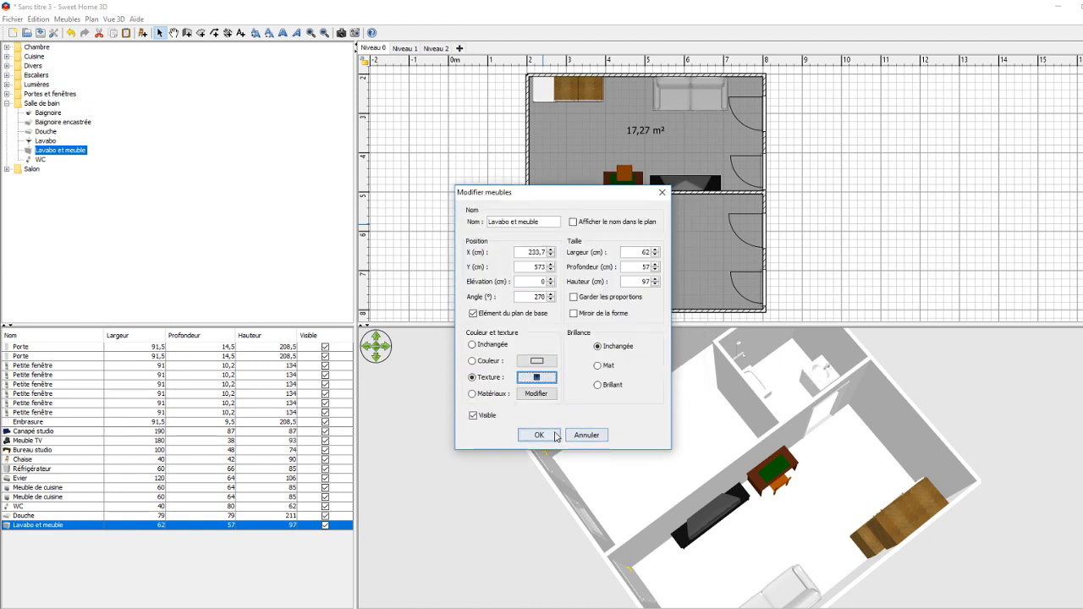
pyautogui.click(538, 435)
pyautogui.moveTo(759, 504); pyautogui.dragTo(752, 444)
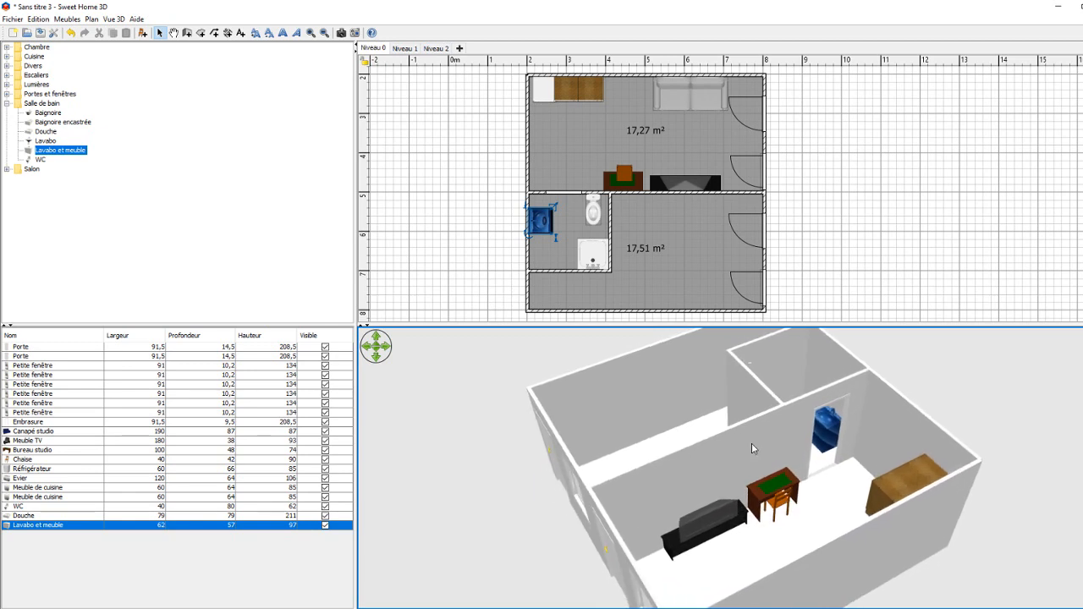
# Set the left-side (Côté gauche) colour of the house's west exterior wall to grey #929292
pyautogui.doubleClick(527, 144)
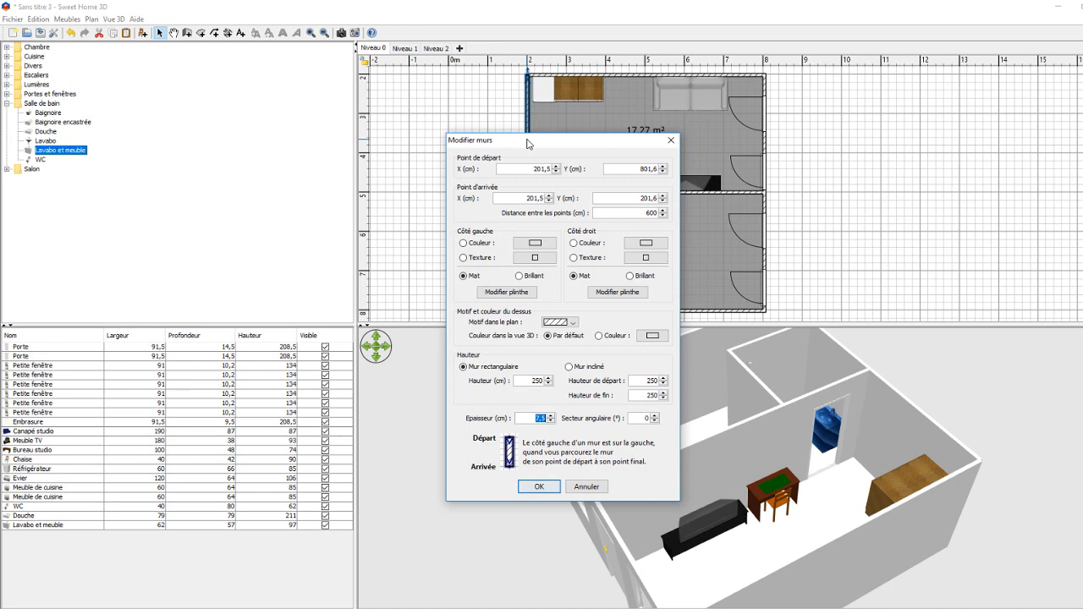
pyautogui.click(535, 243)
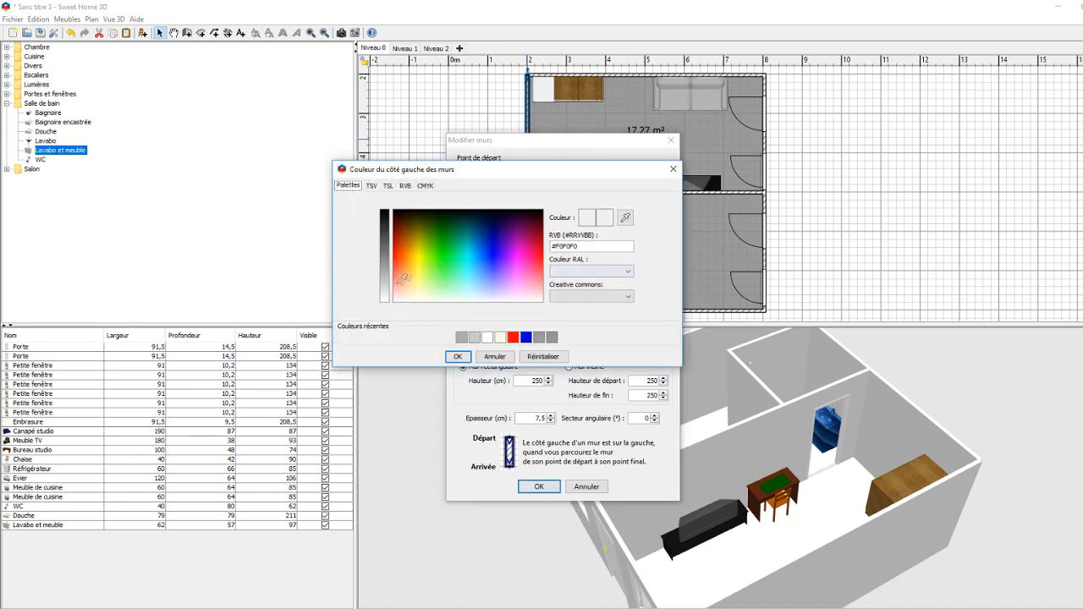
pyautogui.click(390, 256)
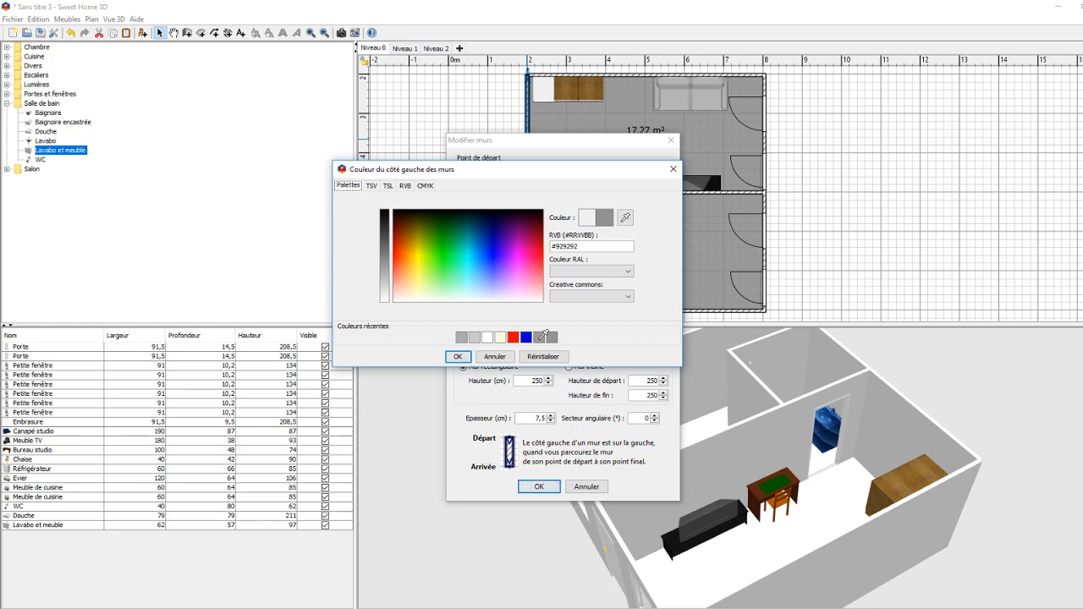
pyautogui.click(458, 356)
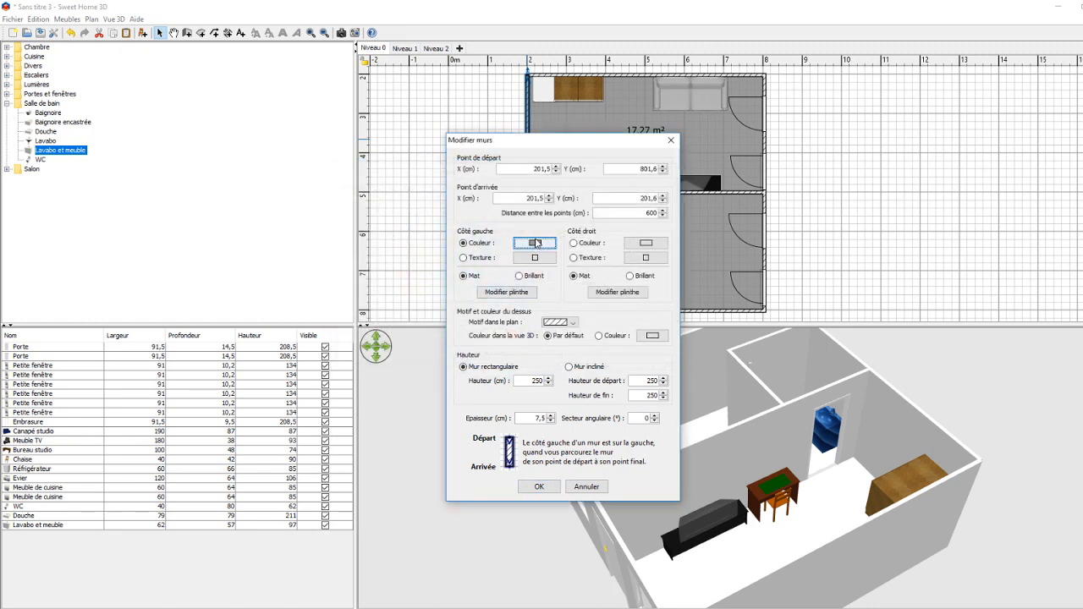
pyautogui.click(538, 487)
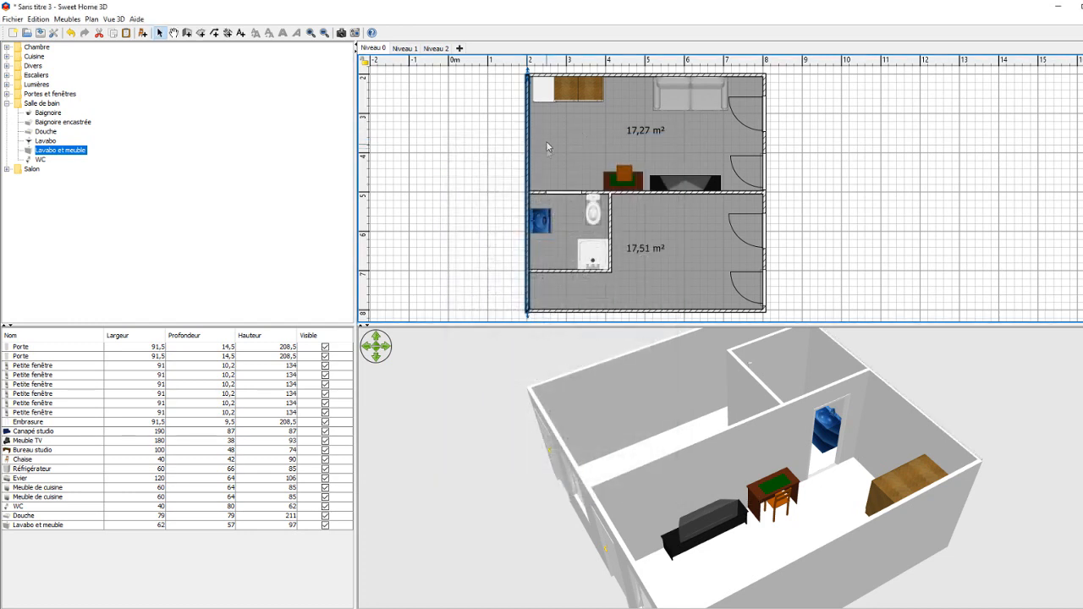
# Set the left-side (Côté gauche) colour of the north exterior wall to red
pyautogui.doubleClick(617, 79)
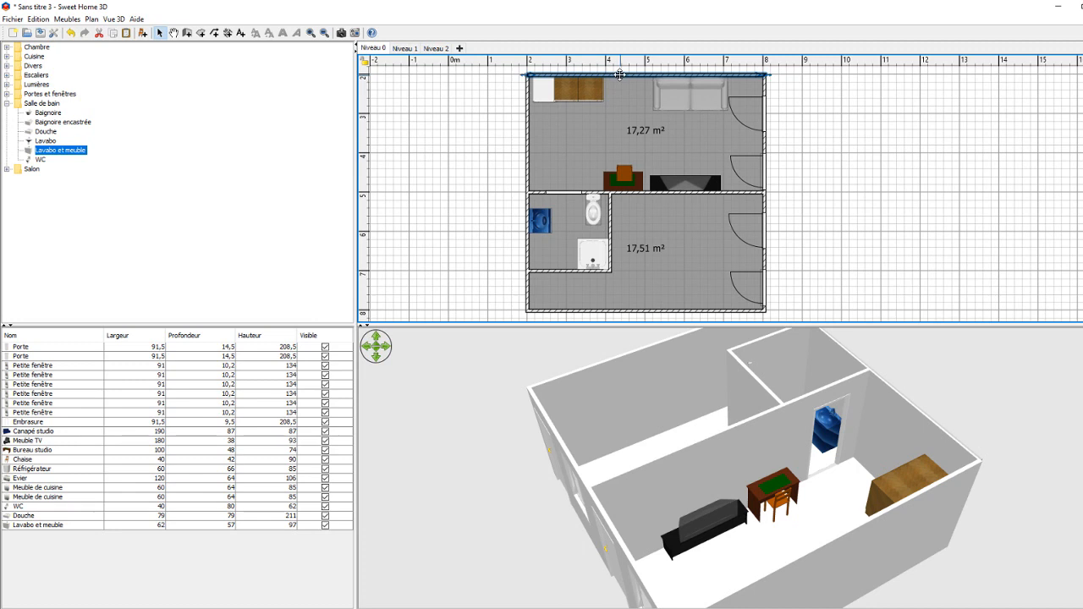
pyautogui.click(525, 245)
pyautogui.click(541, 289)
pyautogui.click(458, 356)
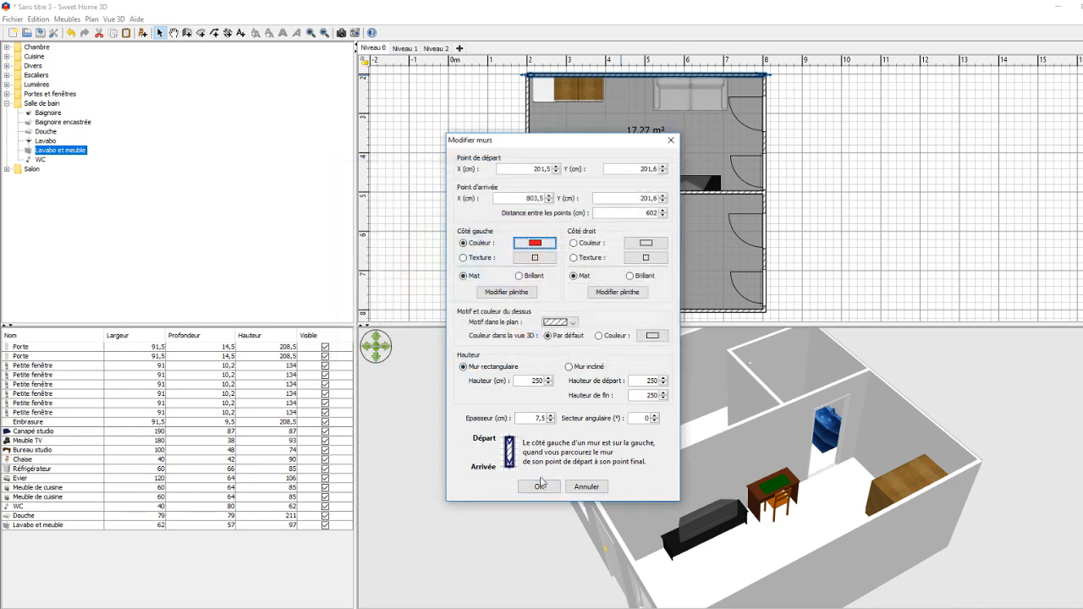
pyautogui.click(539, 486)
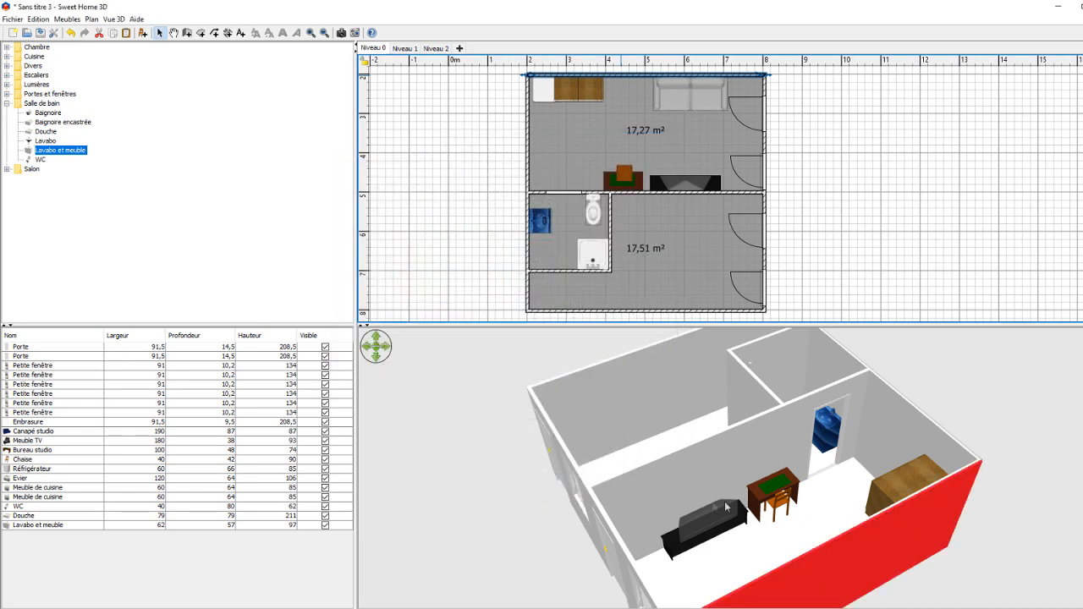
# Colour the north exterior wall's right side (Côté droit) red and its left side (Côté gauche) white #FFFFFF
pyautogui.moveTo(748, 539); pyautogui.dragTo(683, 326)
pyautogui.doubleClick(614, 75)
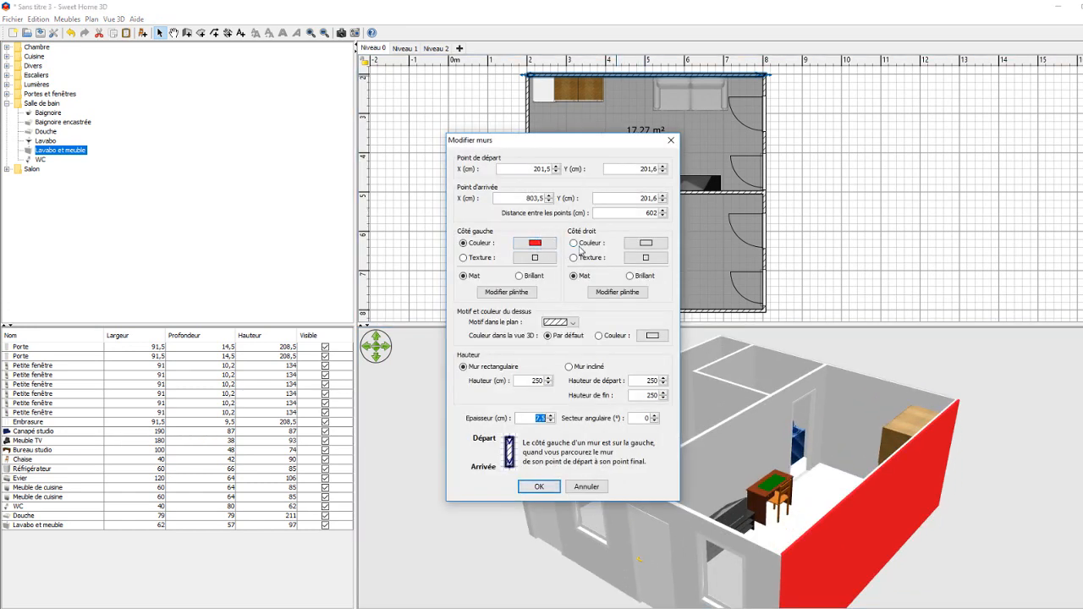
pyautogui.click(645, 243)
pyautogui.click(566, 336)
pyautogui.click(570, 357)
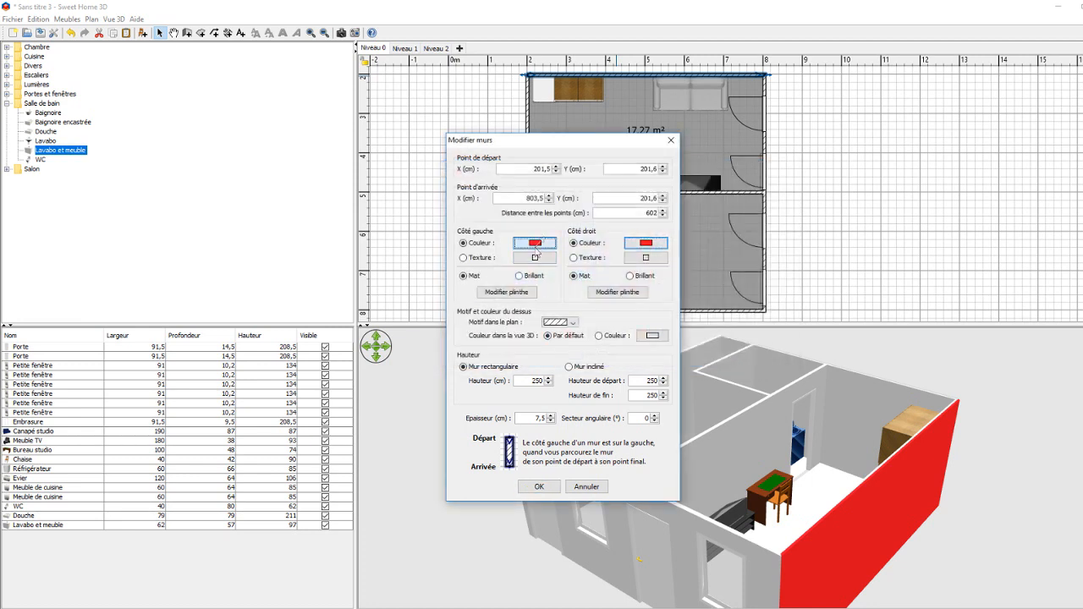
pyautogui.click(534, 243)
pyautogui.click(506, 336)
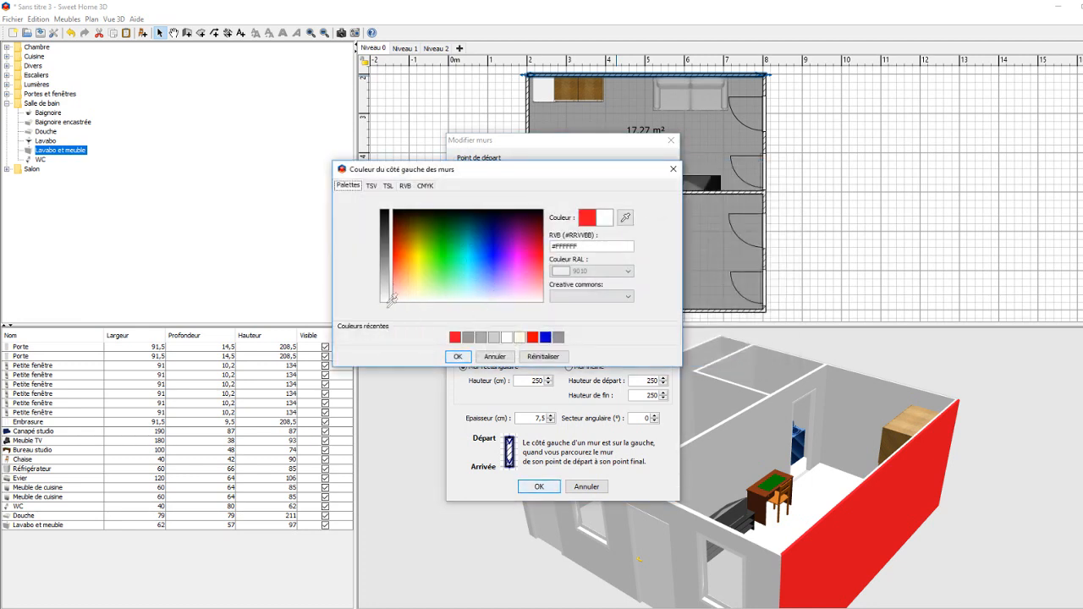
pyautogui.click(458, 357)
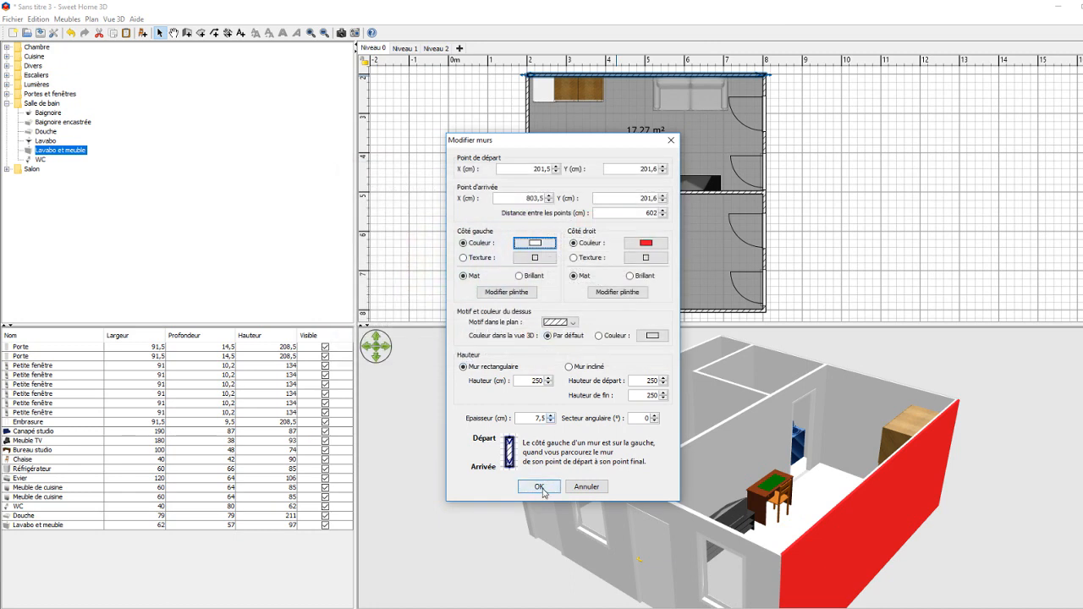
pyautogui.click(539, 487)
pyautogui.click(694, 518)
pyautogui.moveTo(693, 519); pyautogui.dragTo(810, 533)
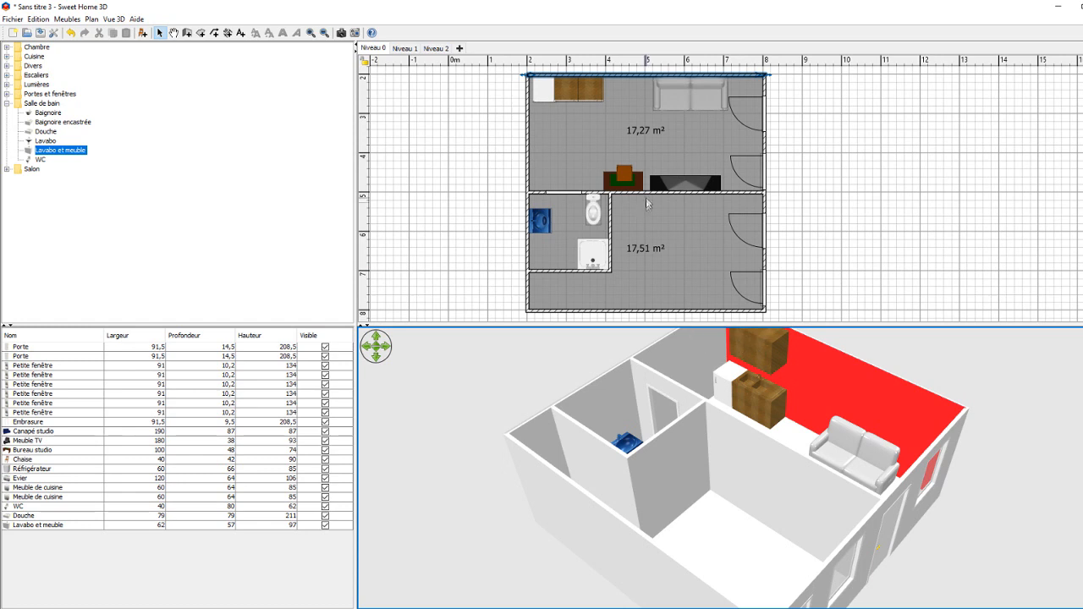
# Apply the texture "Mur - Petites briques rouges" to the right side (Côté droit) of the north exterior wall
pyautogui.doubleClick(612, 77)
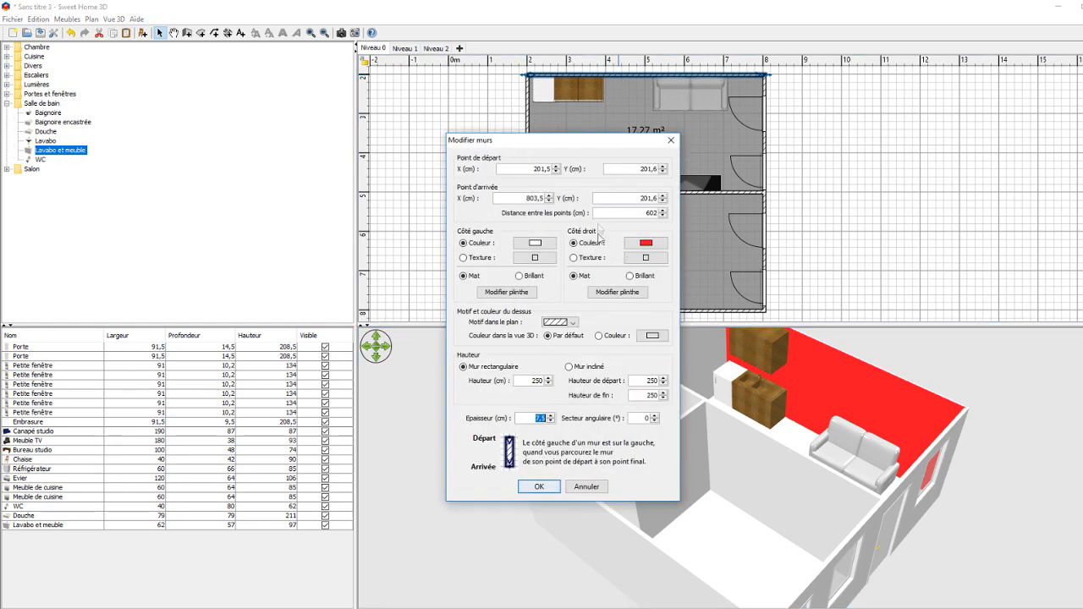
pyautogui.click(645, 258)
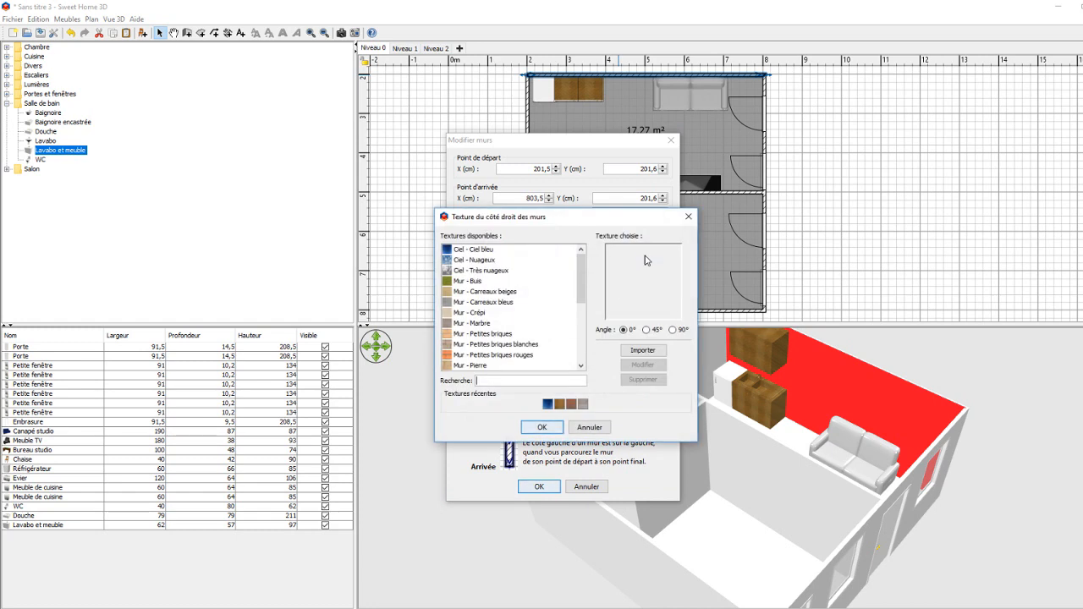
pyautogui.click(511, 356)
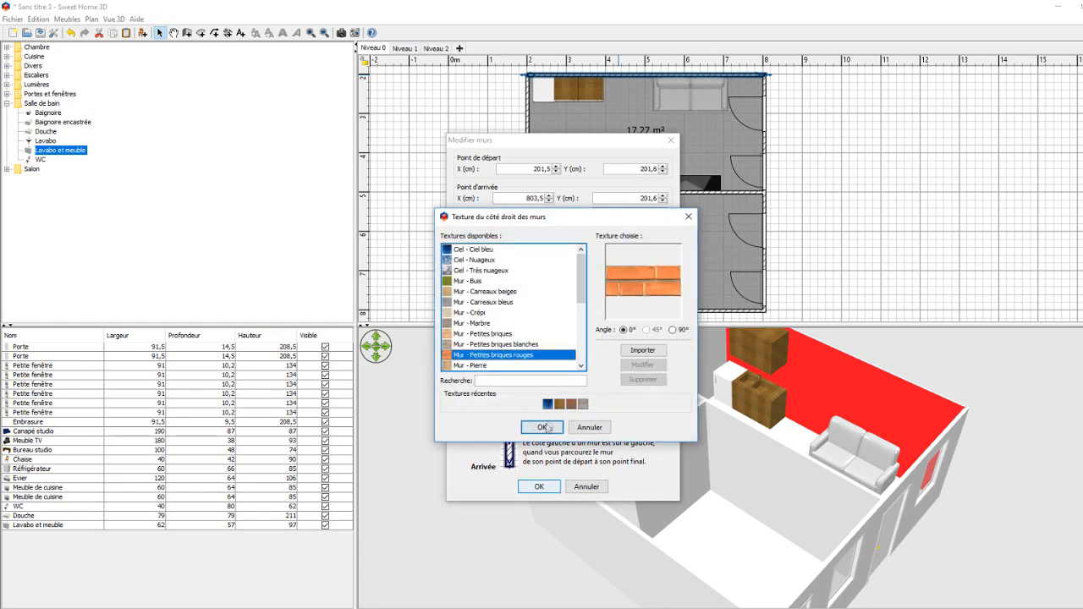
pyautogui.click(544, 427)
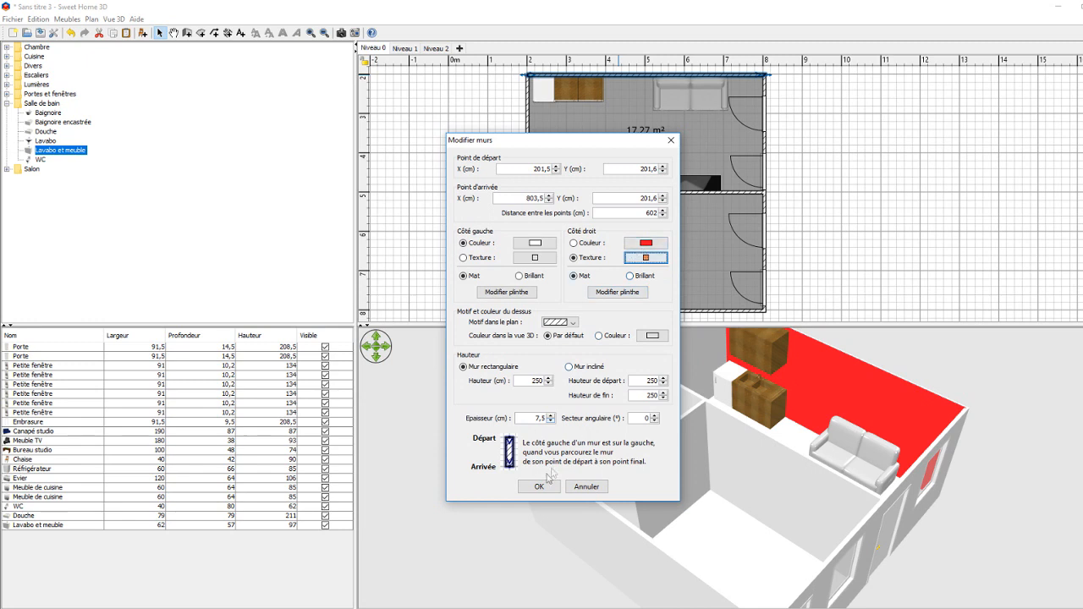
pyautogui.click(538, 487)
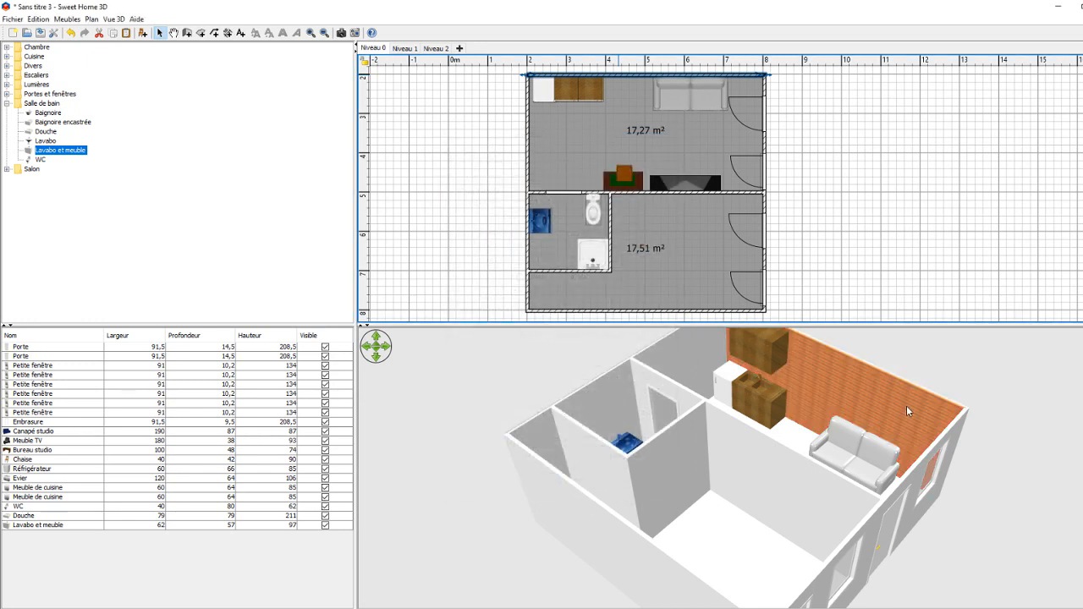
pyautogui.scroll(5, 855, 400)
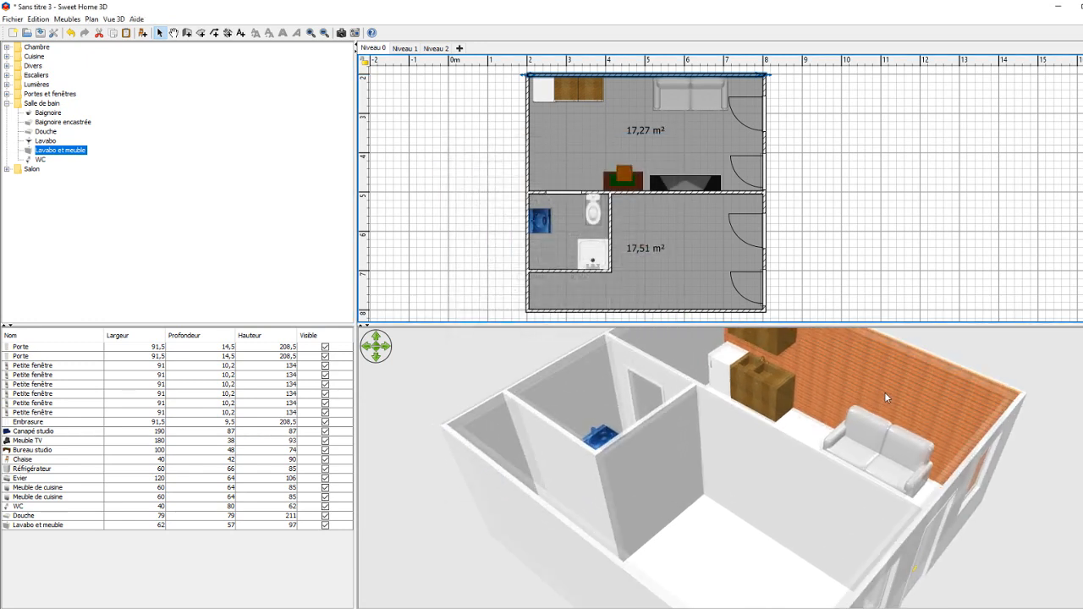
# Apply the texture "Mur - Petites briques rouges" to both sides of the long partition wall between the studio and the lower room
pyautogui.moveTo(970, 411); pyautogui.dragTo(780, 458)
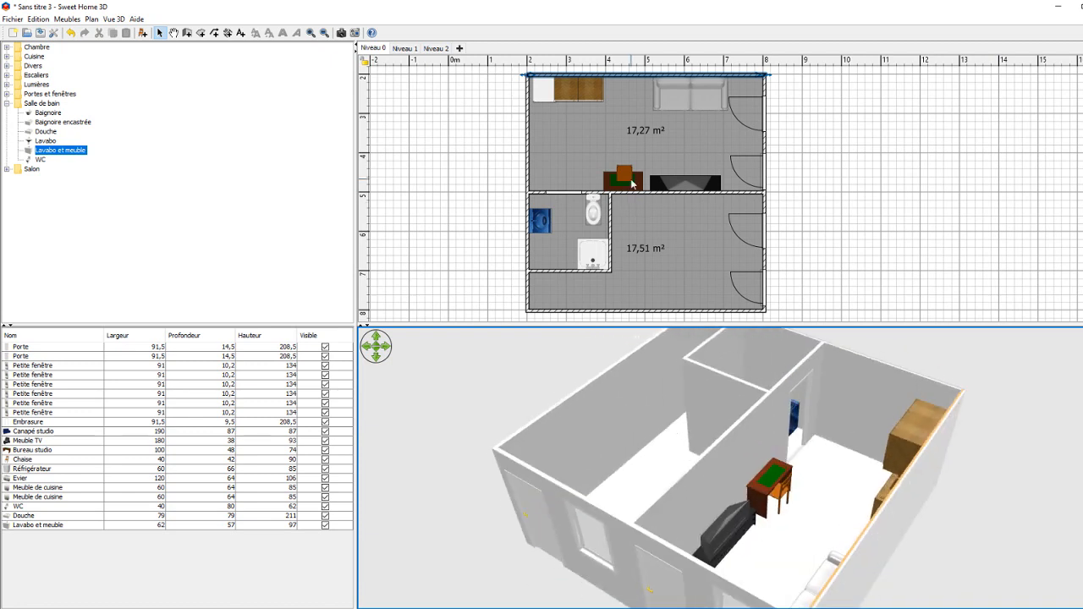
pyautogui.click(646, 192)
pyautogui.doubleClick(646, 192)
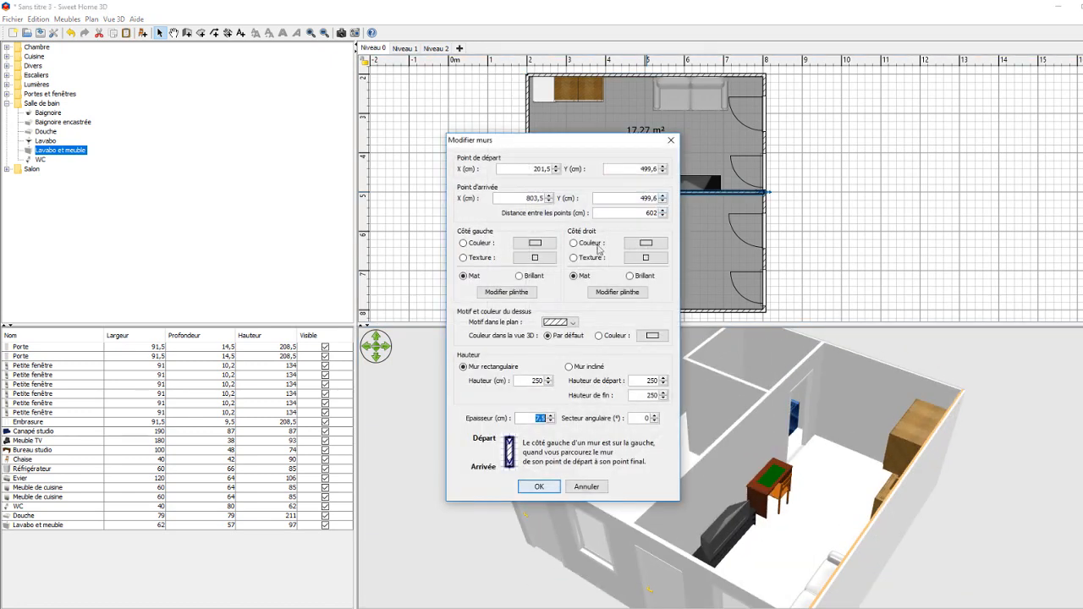
pyautogui.click(645, 258)
pyautogui.click(542, 404)
pyautogui.click(541, 427)
pyautogui.click(521, 258)
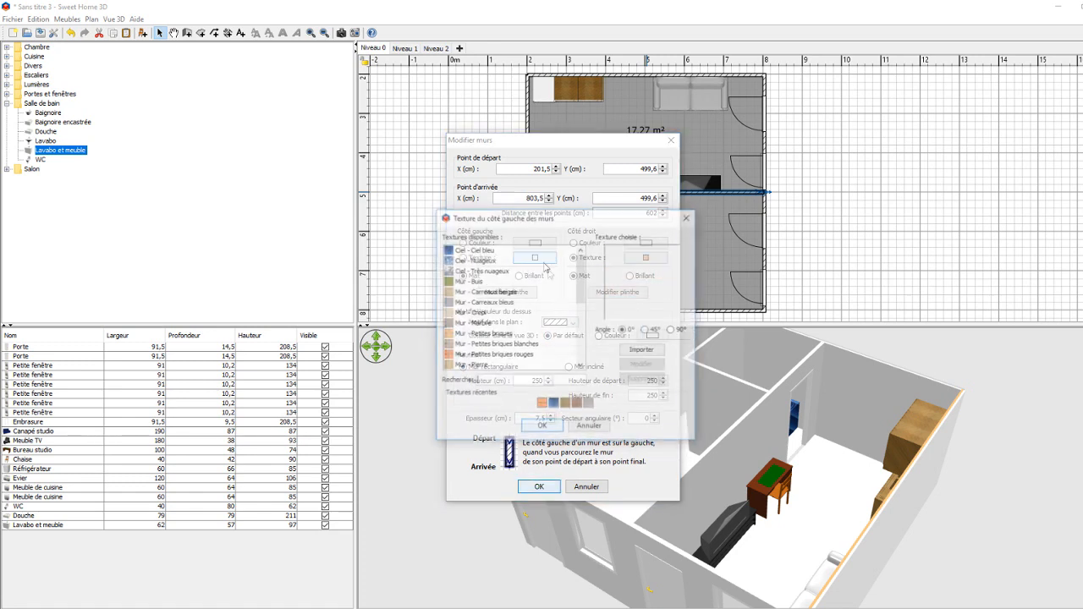
pyautogui.click(471, 355)
pyautogui.click(542, 427)
pyautogui.click(539, 487)
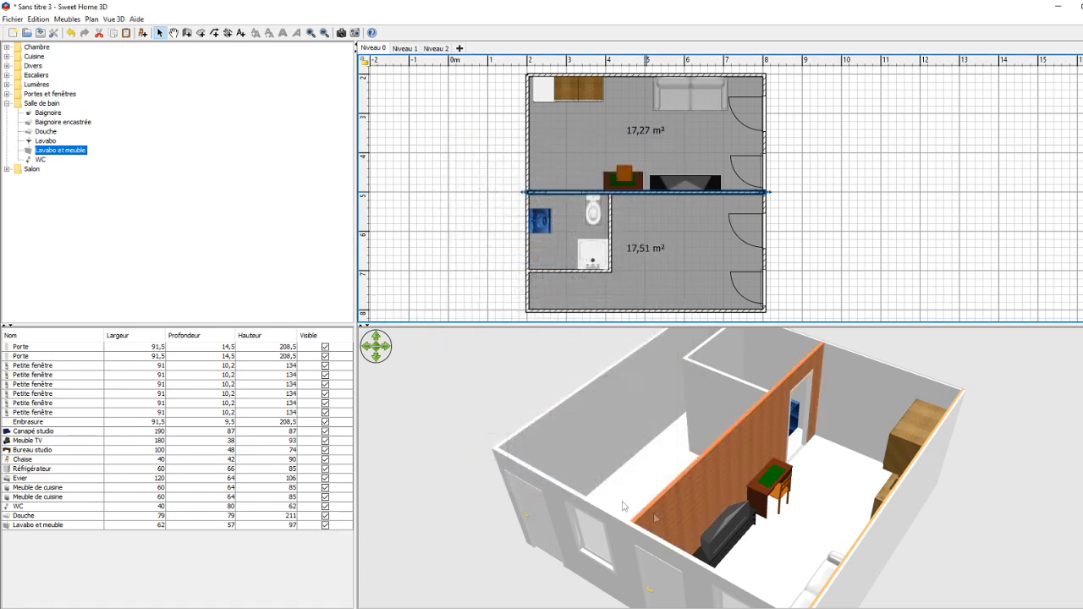
# Set both the left-side and right-side colours of the west exterior wall to white #FFFFFF
pyautogui.moveTo(811, 558); pyautogui.dragTo(874, 496)
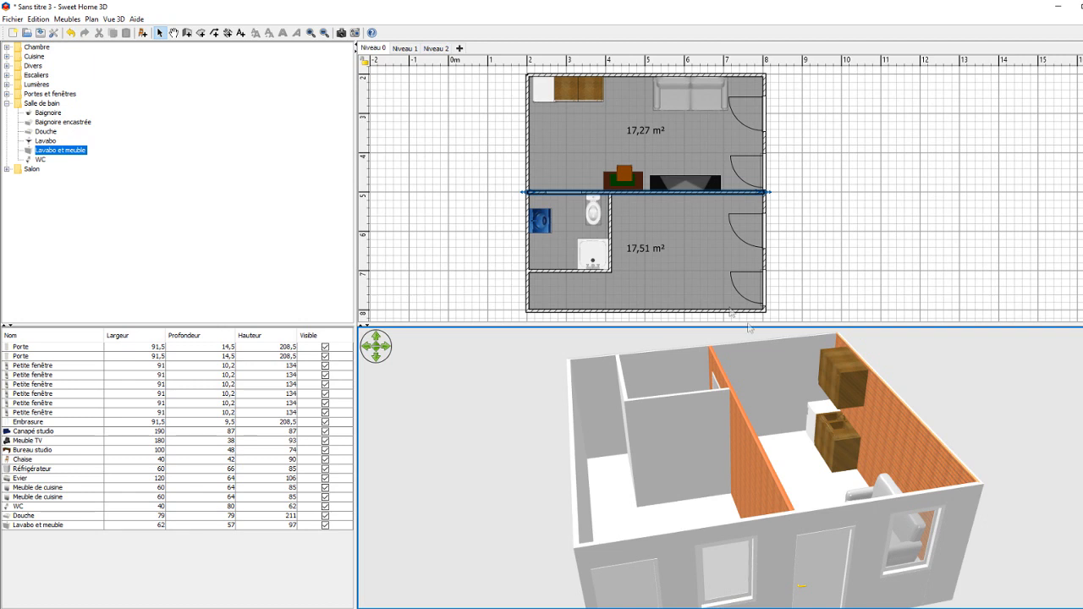
pyautogui.doubleClick(526, 138)
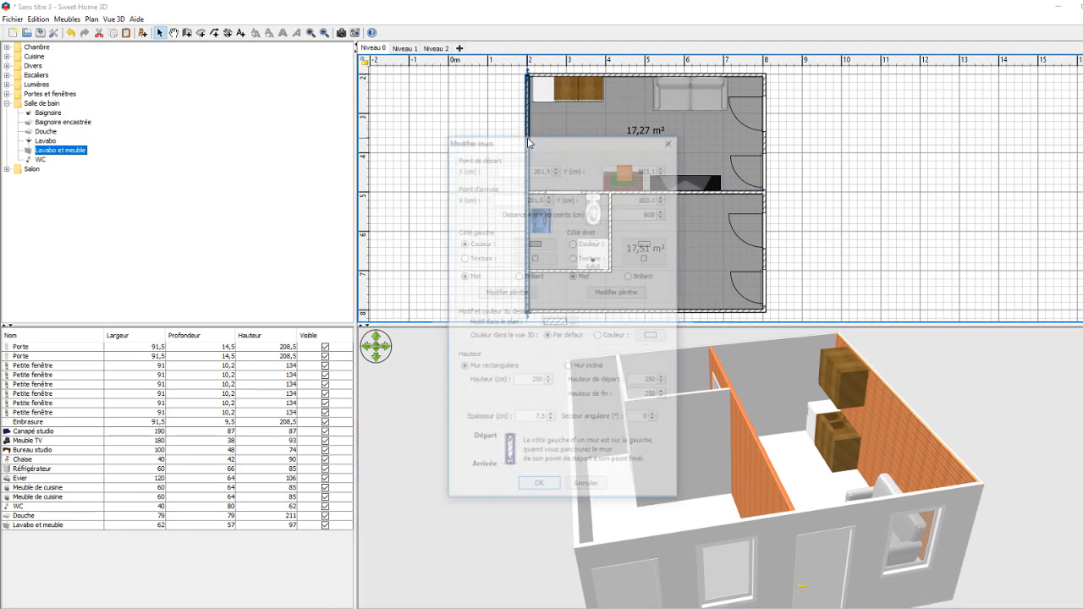
pyautogui.click(535, 243)
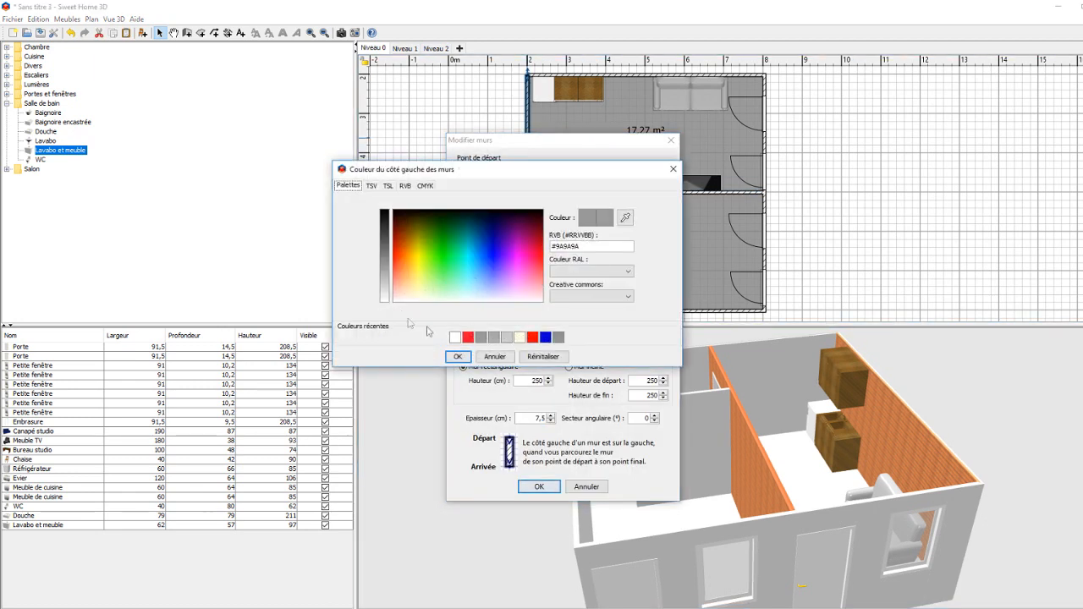
pyautogui.click(455, 336)
pyautogui.click(457, 356)
pyautogui.click(643, 258)
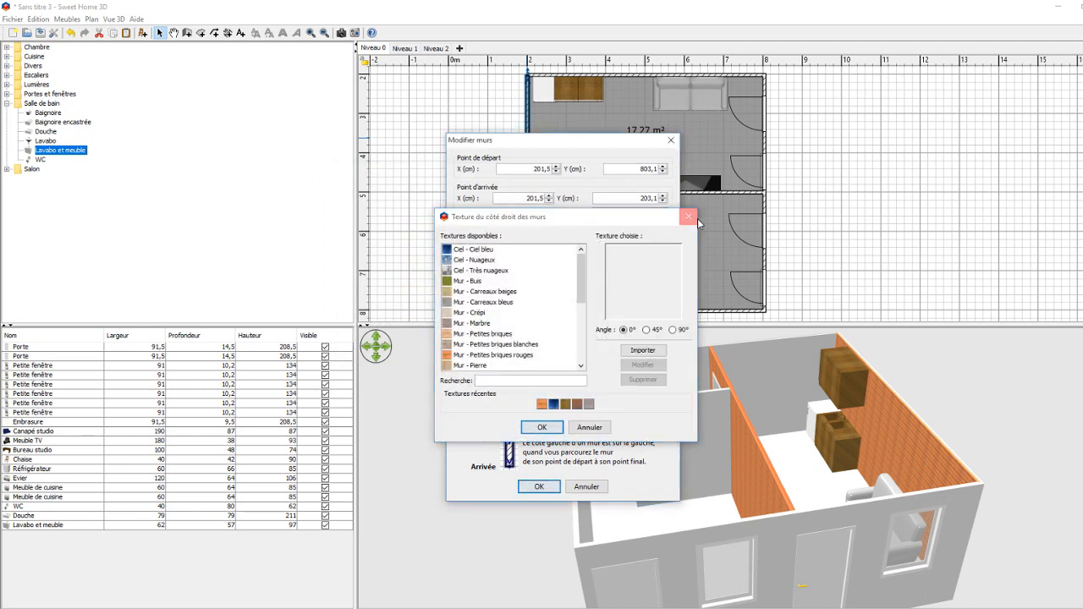
pyautogui.click(688, 216)
pyautogui.click(644, 243)
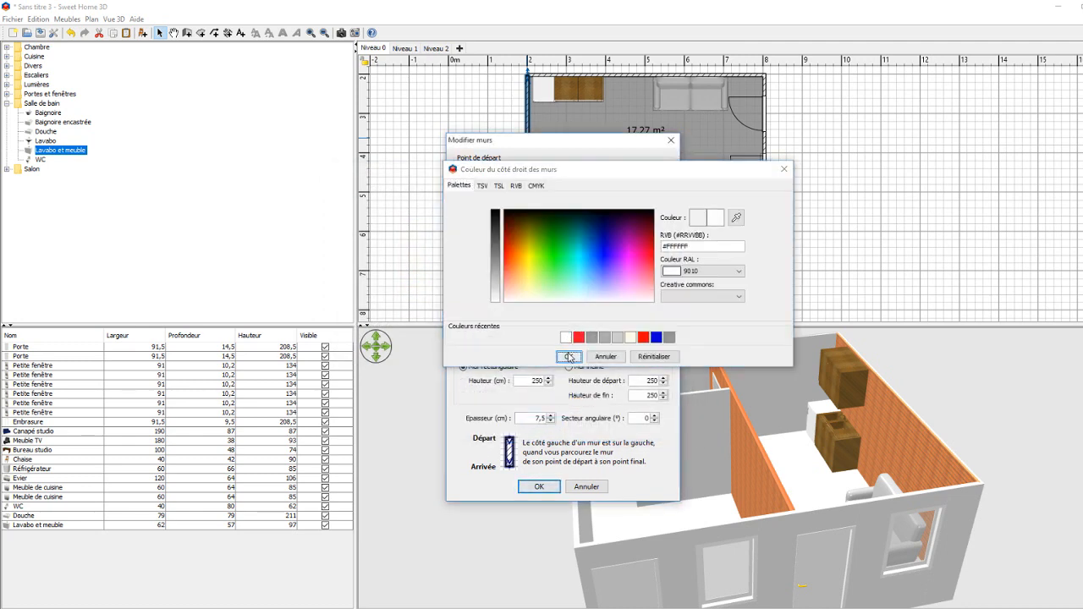
pyautogui.click(569, 356)
pyautogui.click(538, 486)
# Apply the floor (Plancher) texture "Sol - Pavé" to the furnished studio room in the northern half of the house
pyautogui.moveTo(820, 507); pyautogui.dragTo(743, 514)
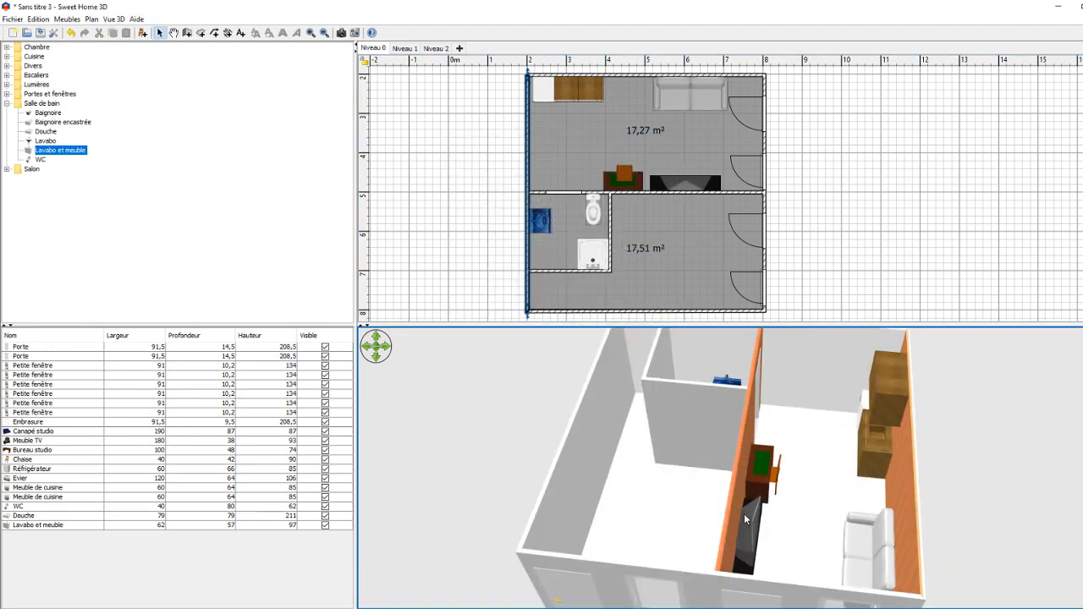
pyautogui.doubleClick(589, 133)
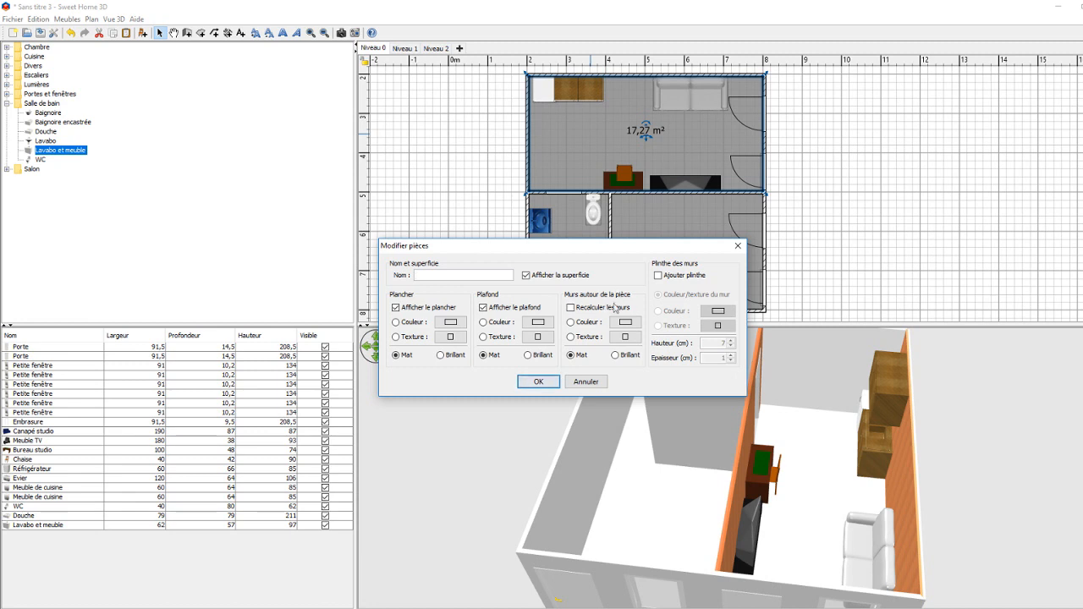
pyautogui.click(452, 336)
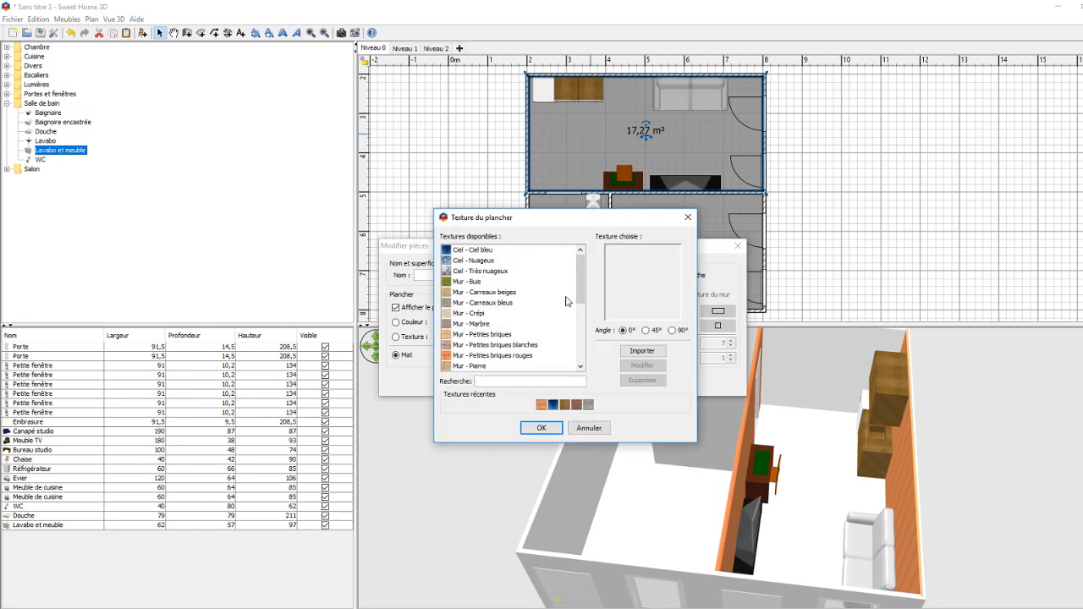
pyautogui.moveTo(581, 293); pyautogui.dragTo(590, 354)
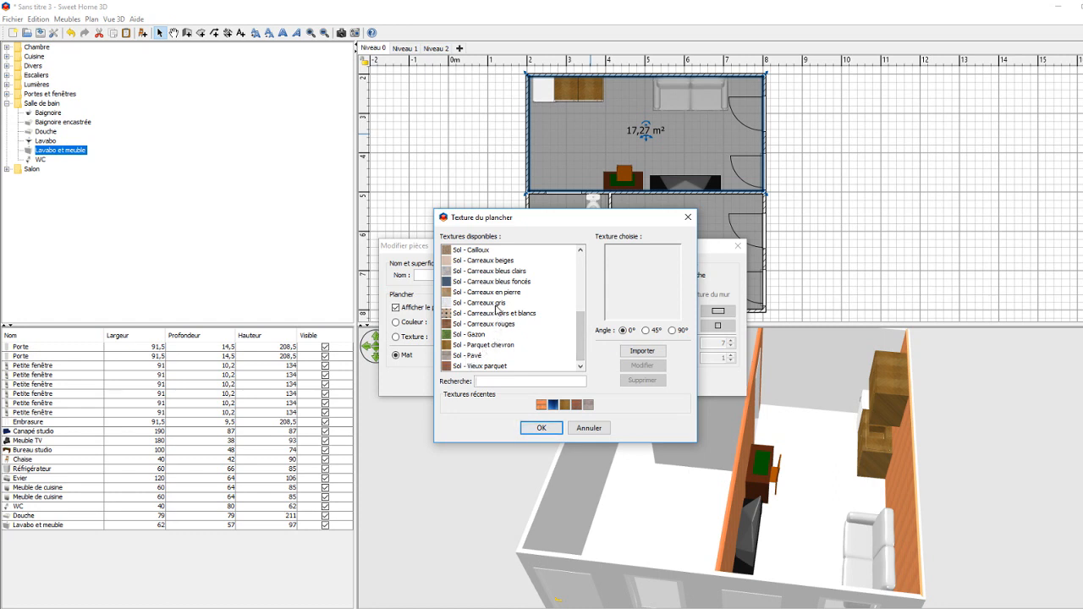
pyautogui.click(493, 274)
pyautogui.press('Down')
pyautogui.press('Down')
pyautogui.press('Down')
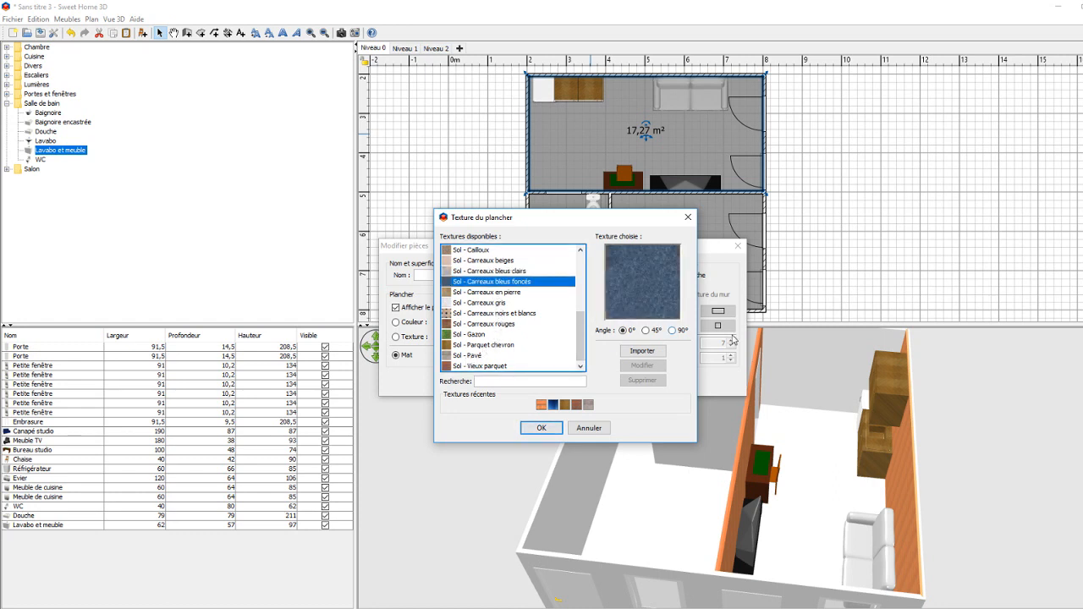
pyautogui.press('Up')
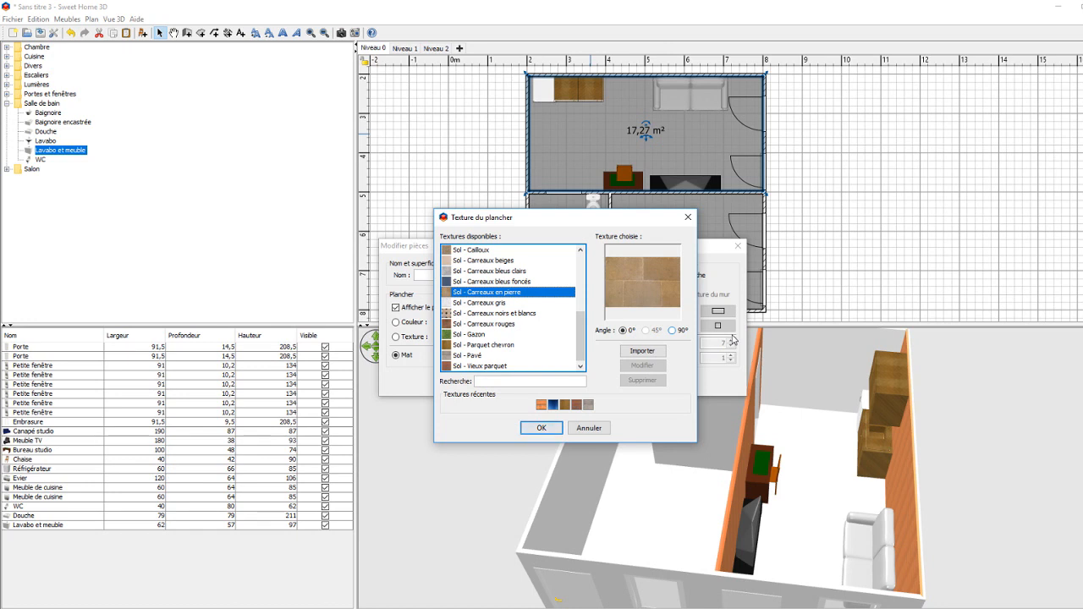
pyautogui.click(476, 355)
pyautogui.click(542, 427)
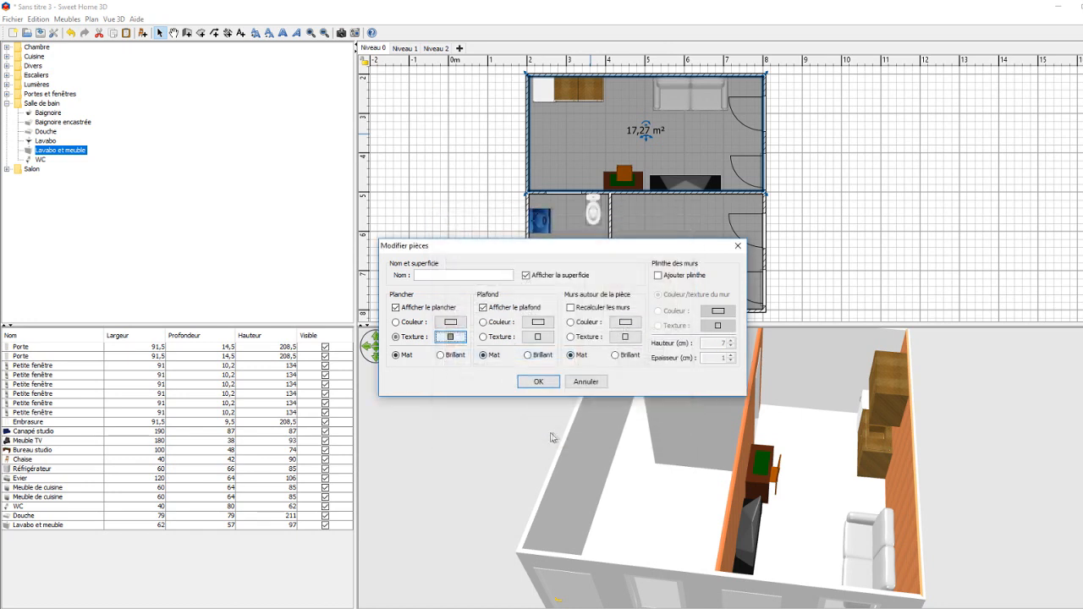
pyautogui.click(538, 382)
# Create a separate room filling the area enclosed by the bathroom walls
pyautogui.moveTo(824, 525); pyautogui.dragTo(781, 437)
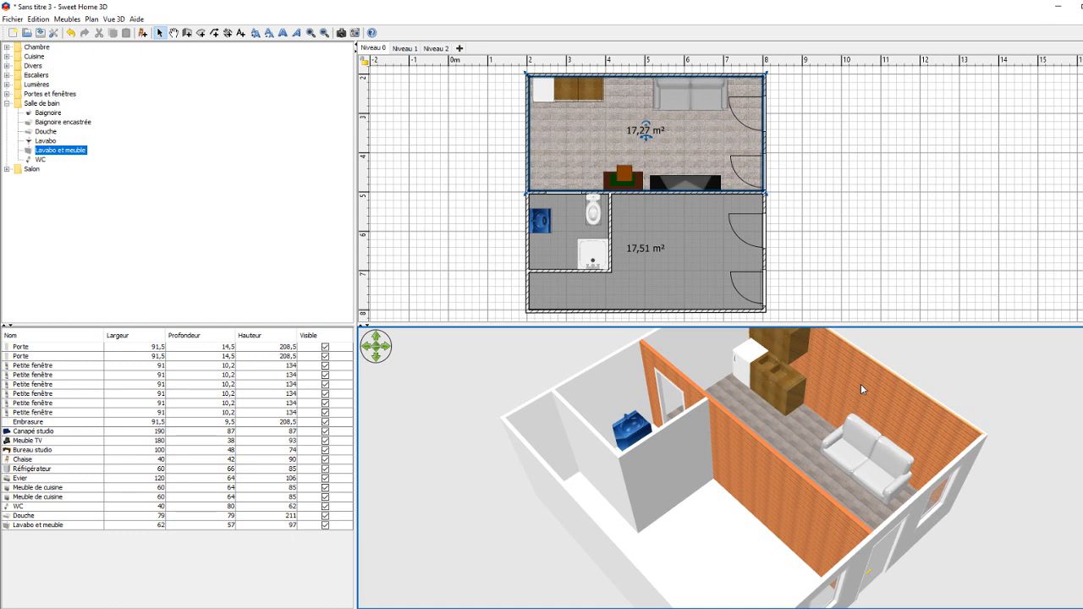
pyautogui.scroll(-5, 757, 405)
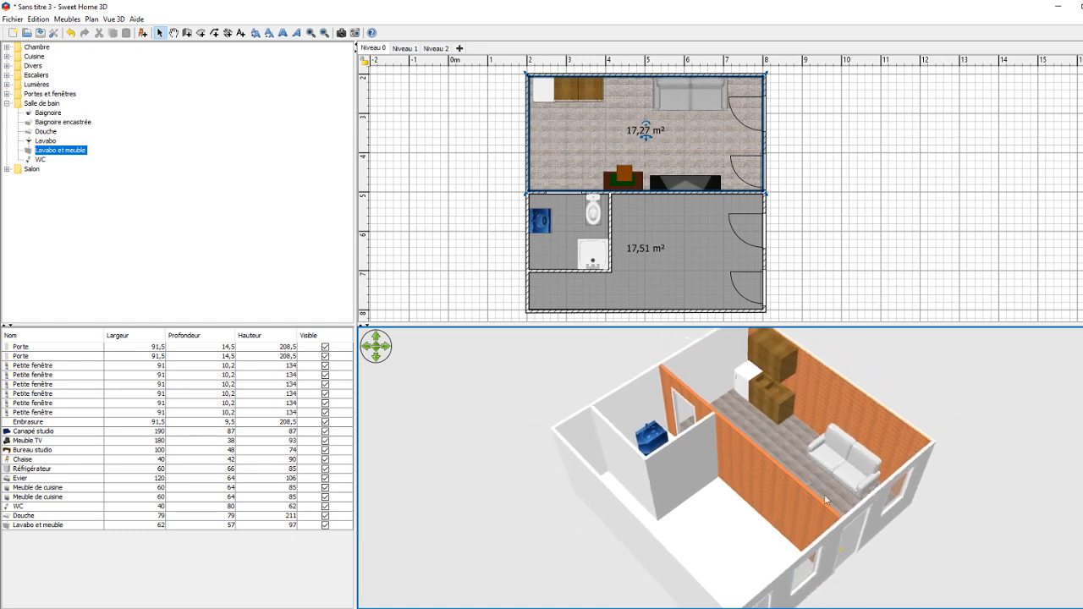
pyautogui.moveTo(843, 572); pyautogui.dragTo(803, 581)
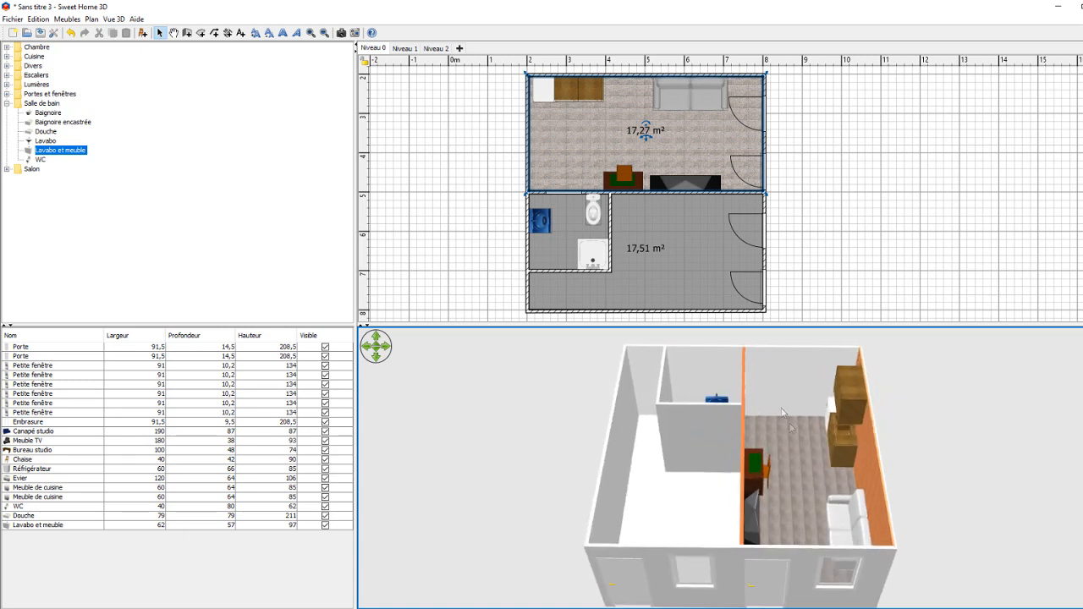
pyautogui.click(582, 232)
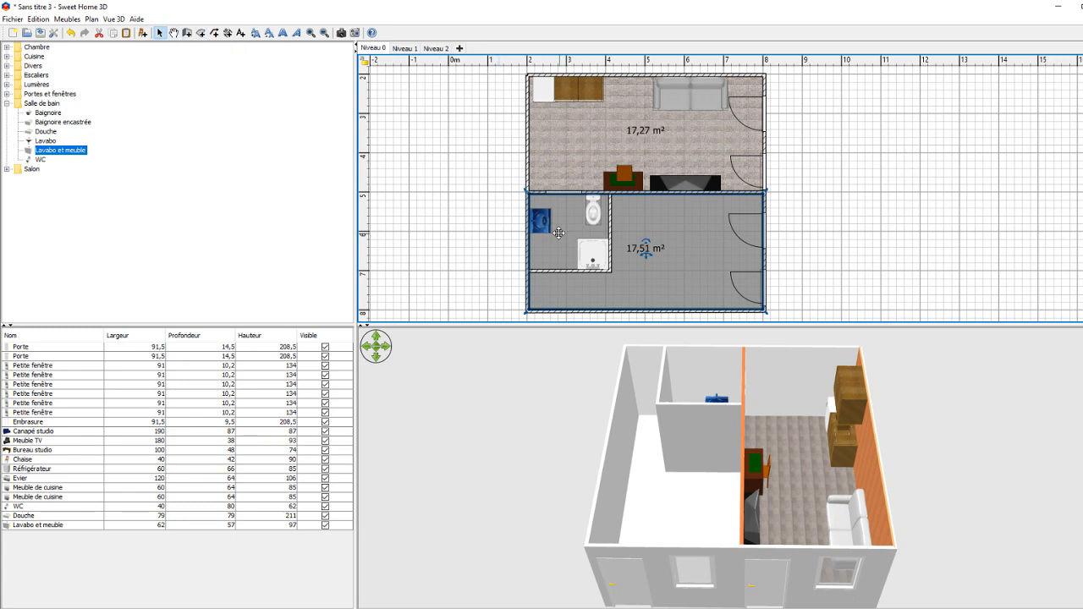
pyautogui.click(200, 32)
pyautogui.doubleClick(569, 220)
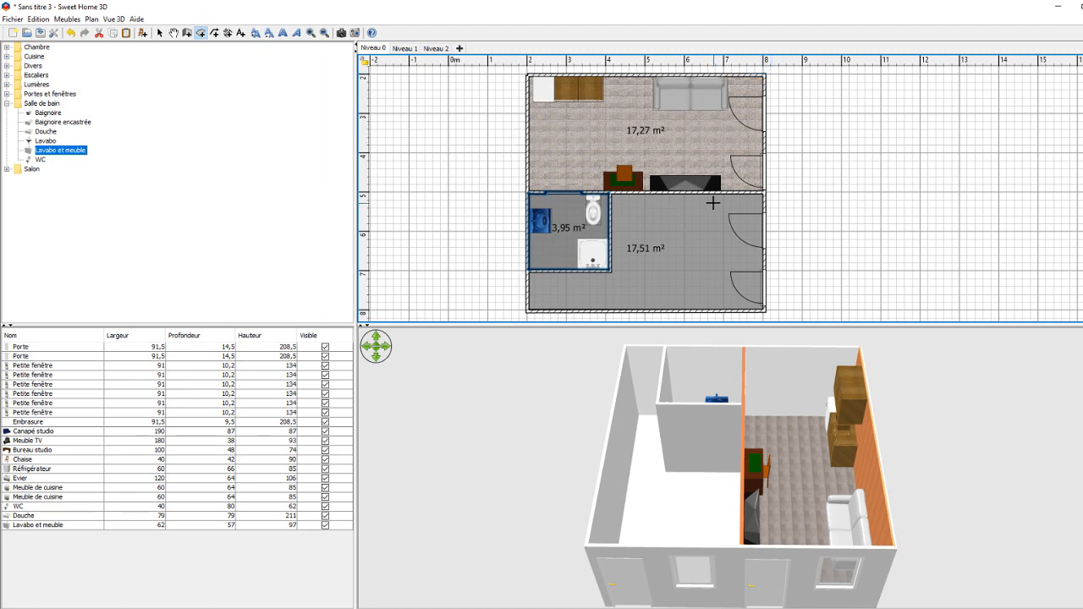
pyautogui.moveTo(721, 452); pyautogui.dragTo(817, 507)
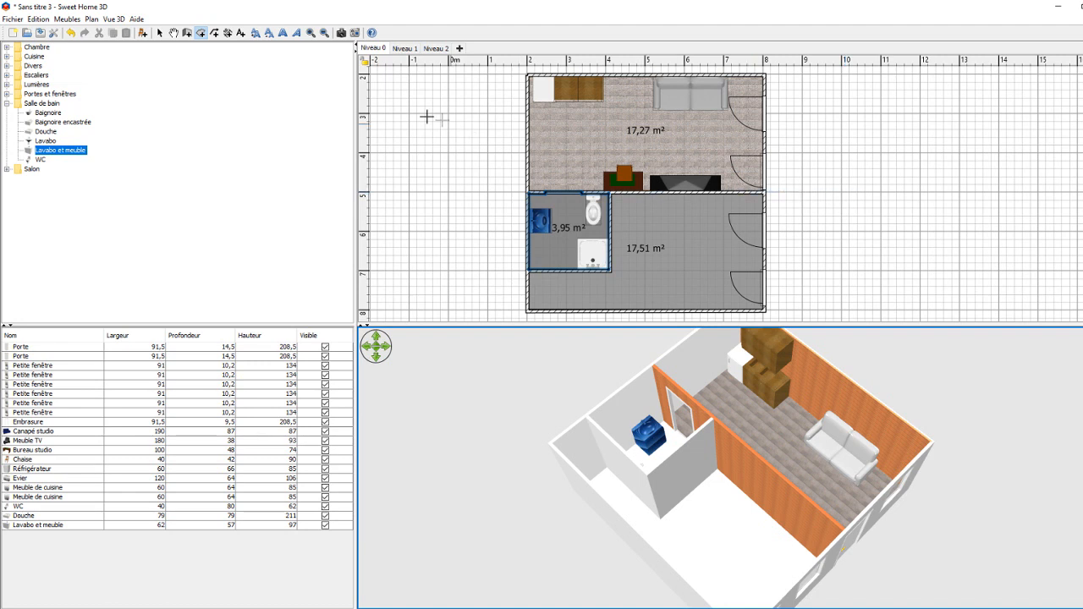
# Dimension the studio's east wall from the north wall to the partition, placing the dimension line outside the house
pyautogui.click(227, 33)
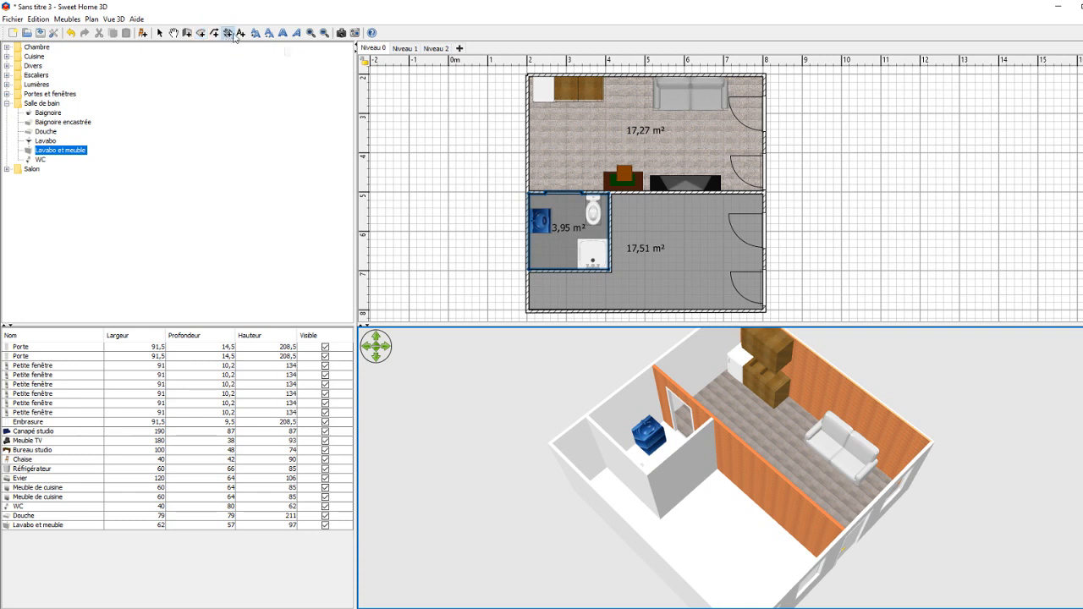
pyautogui.click(764, 77)
pyautogui.click(764, 192)
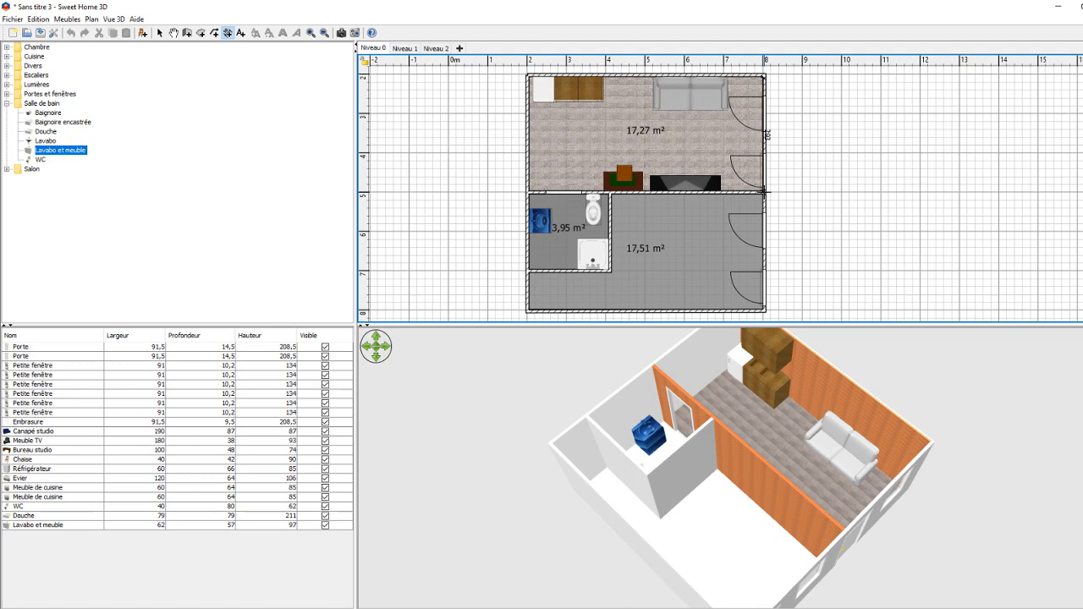
pyautogui.click(817, 168)
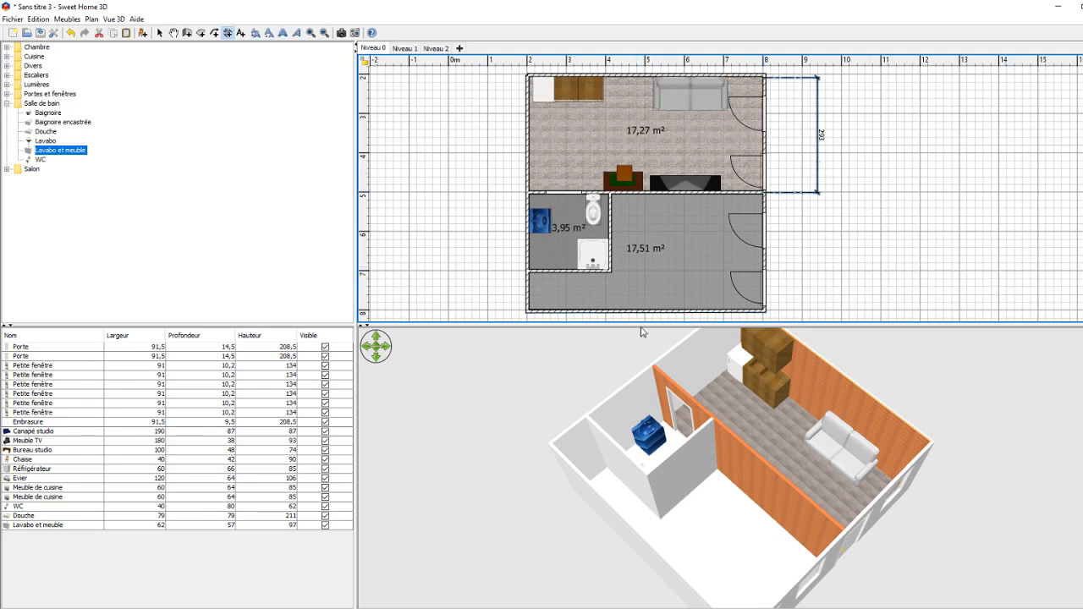
# Enlarge the plan area and dimension the sofa's width, placing the dimension line just in front of it
pyautogui.moveTo(643, 328); pyautogui.dragTo(677, 417)
pyautogui.scroll(2, 646, 265)
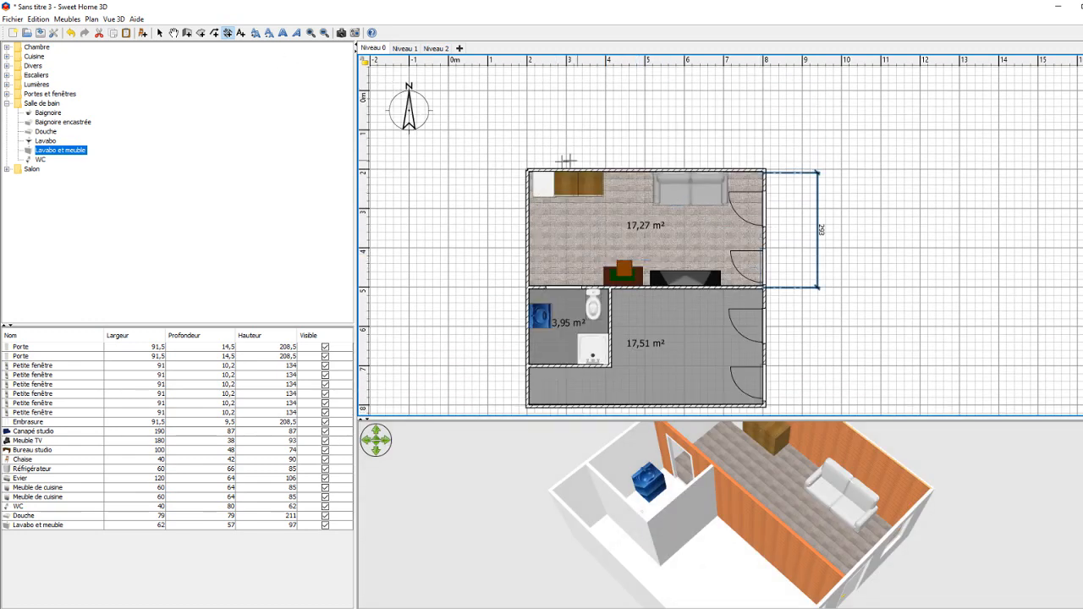
pyautogui.click(656, 205)
pyautogui.click(727, 206)
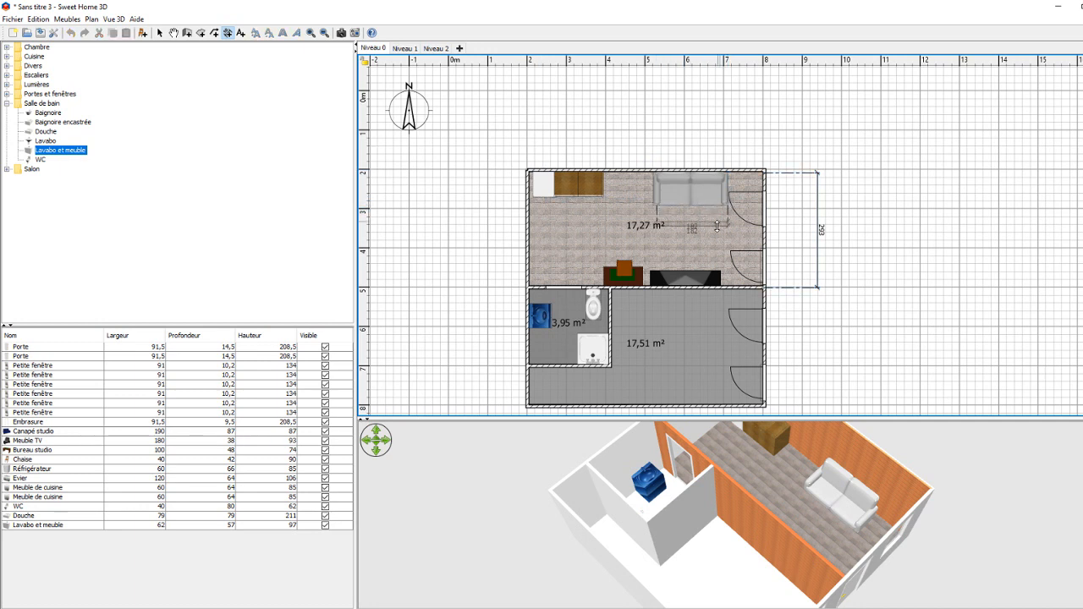
pyautogui.click(738, 224)
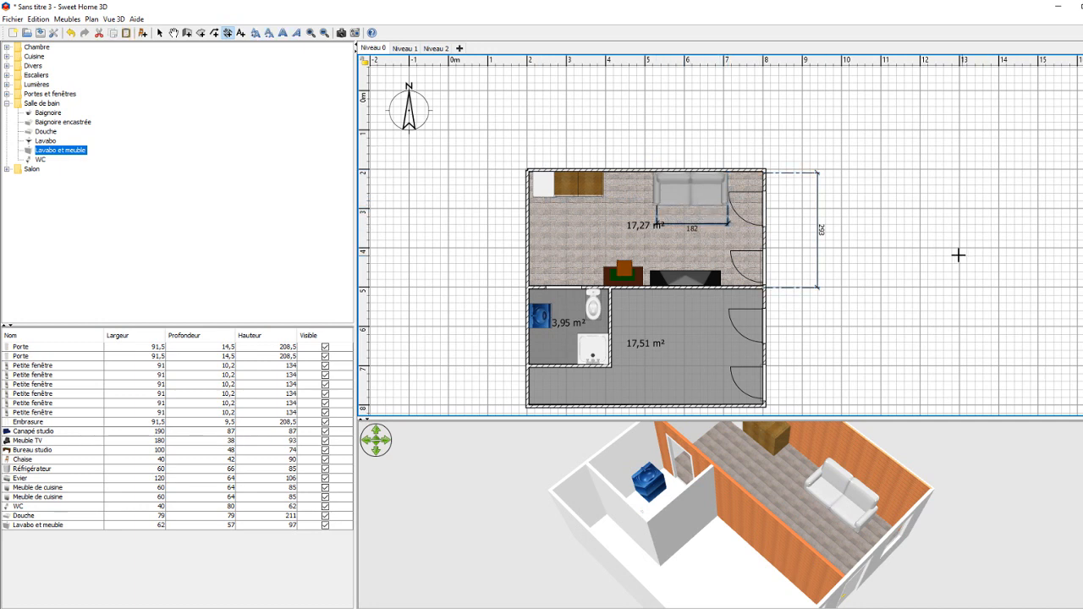
# Add the text "Cote hors tout" beside the east wall dimension, size 21 cm, visible in the 3D view with horizontal orientation
pyautogui.click(241, 35)
pyautogui.click(810, 206)
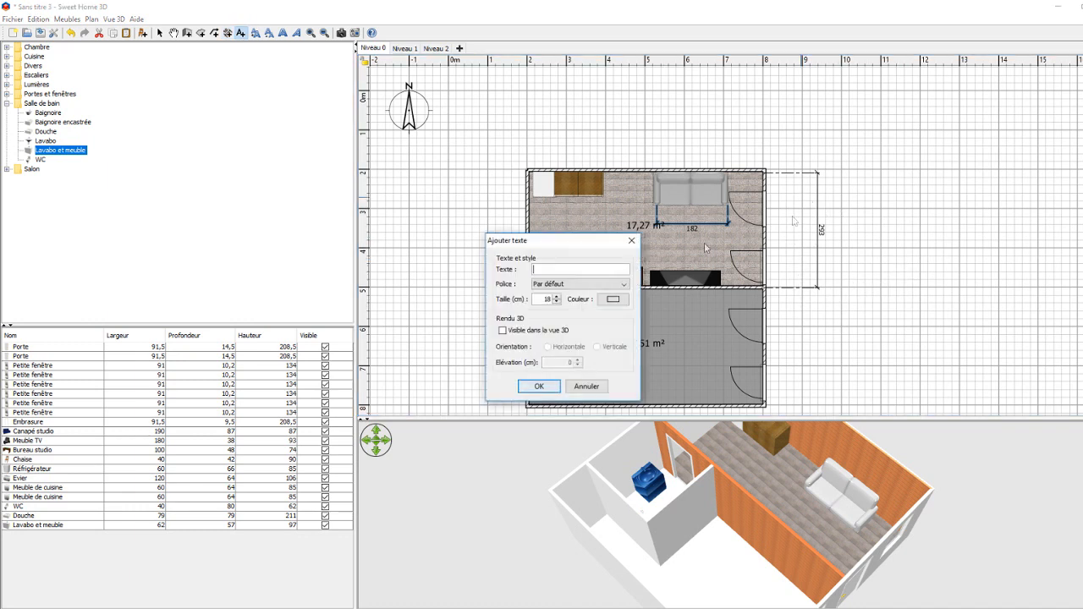
pyautogui.write('Cote hors tout')
pyautogui.click(556, 297)
pyautogui.click(556, 297)
pyautogui.click(557, 297)
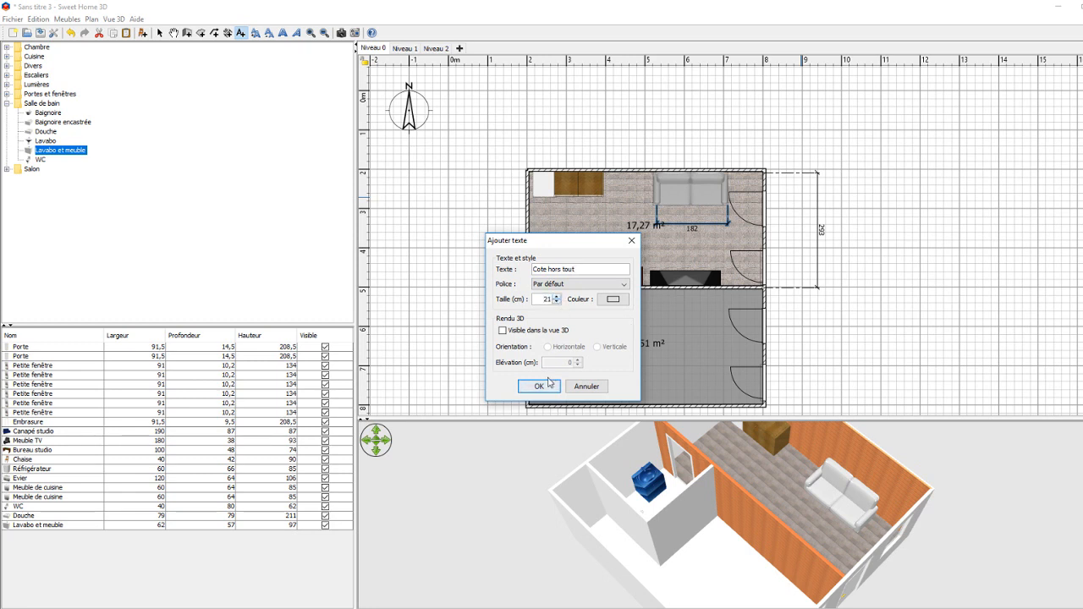
pyautogui.click(502, 330)
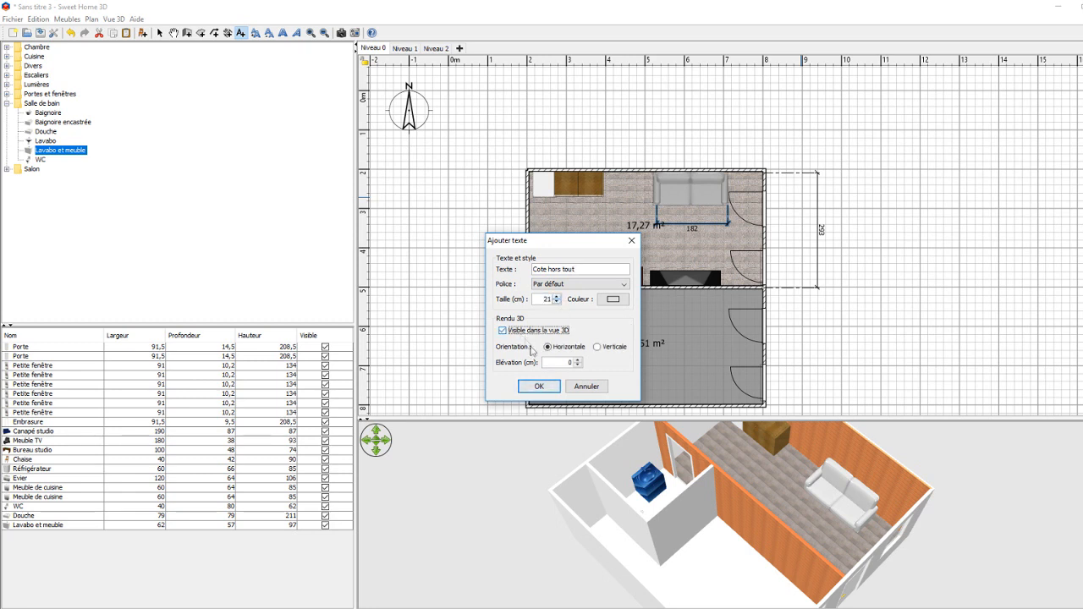
pyautogui.click(538, 386)
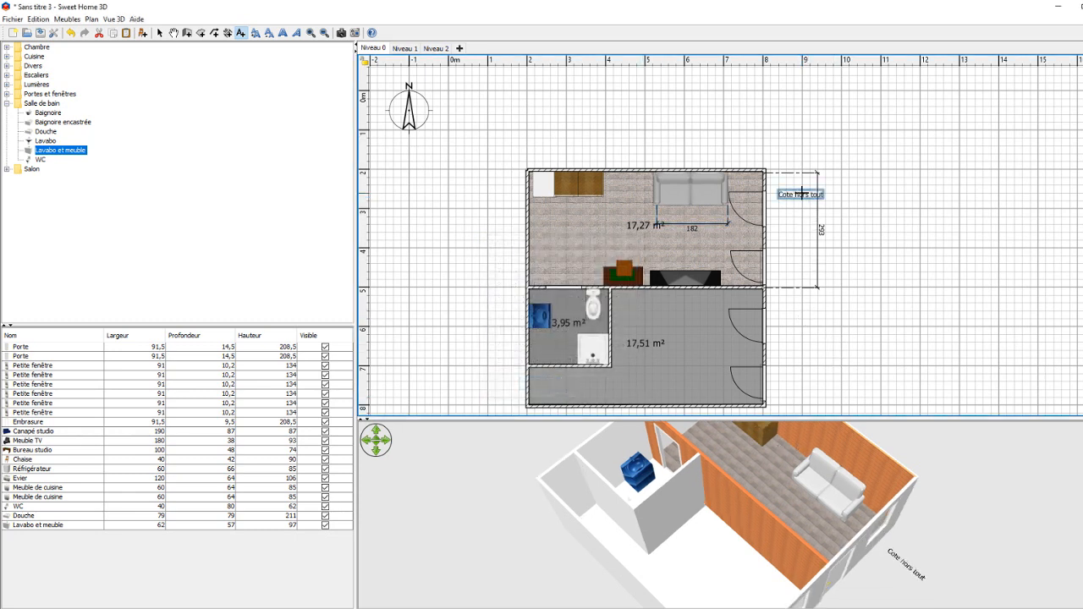
# Move the "Cote hors tout" text to just above the house's northeast corner, north of the east wall dimension
pyautogui.doubleClick(799, 195)
pyautogui.click(587, 386)
pyautogui.click(159, 32)
pyautogui.moveTo(808, 199); pyautogui.dragTo(787, 160)
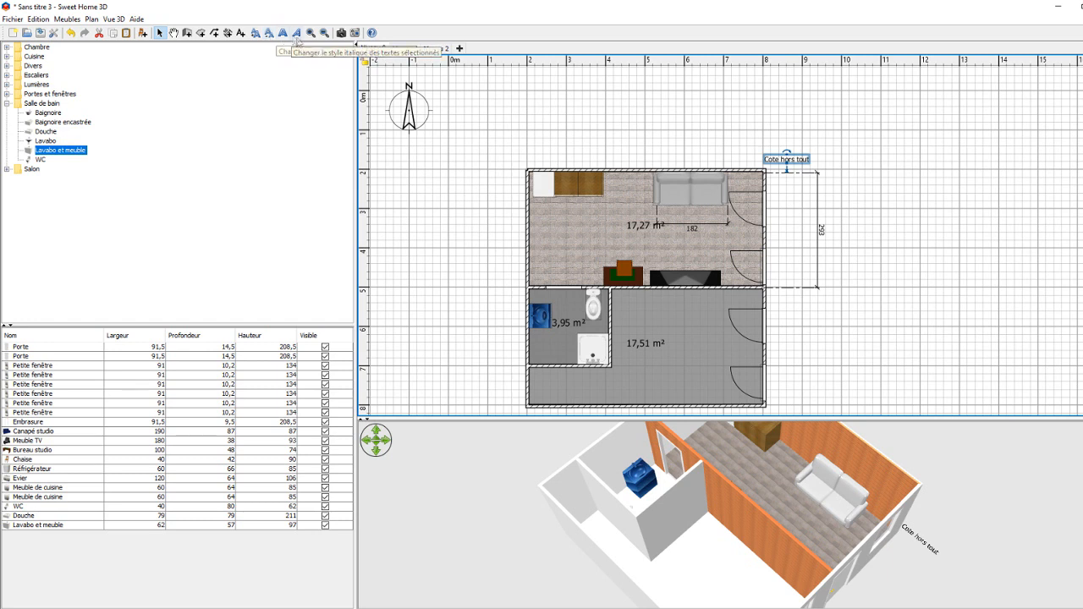
# Examine the ground-floor plan at different zoom levels, from the text annotation down to the southern rooms
pyautogui.click(311, 36)
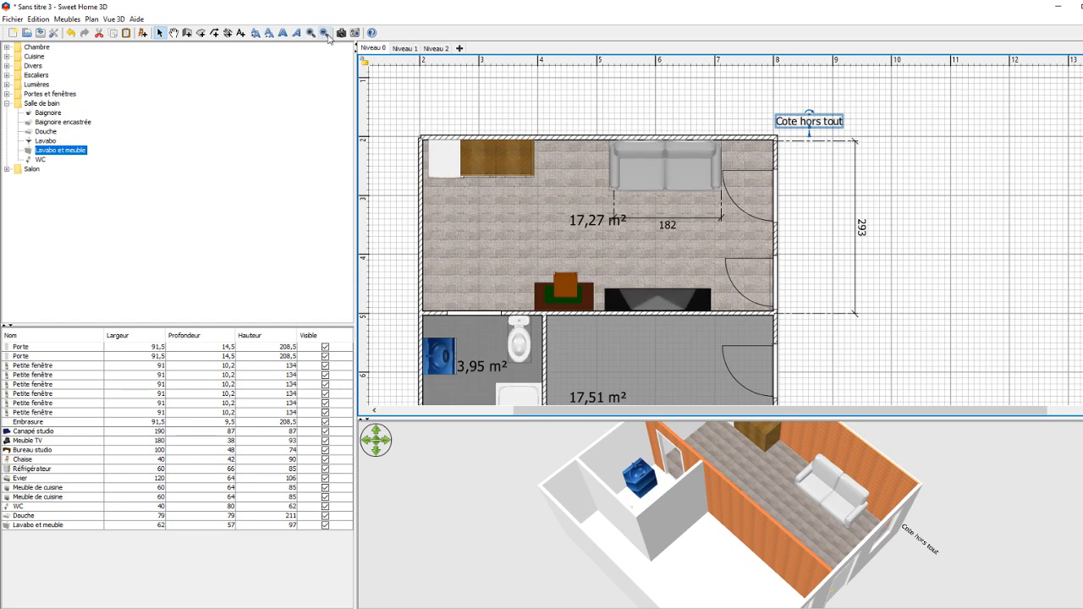
pyautogui.click(324, 36)
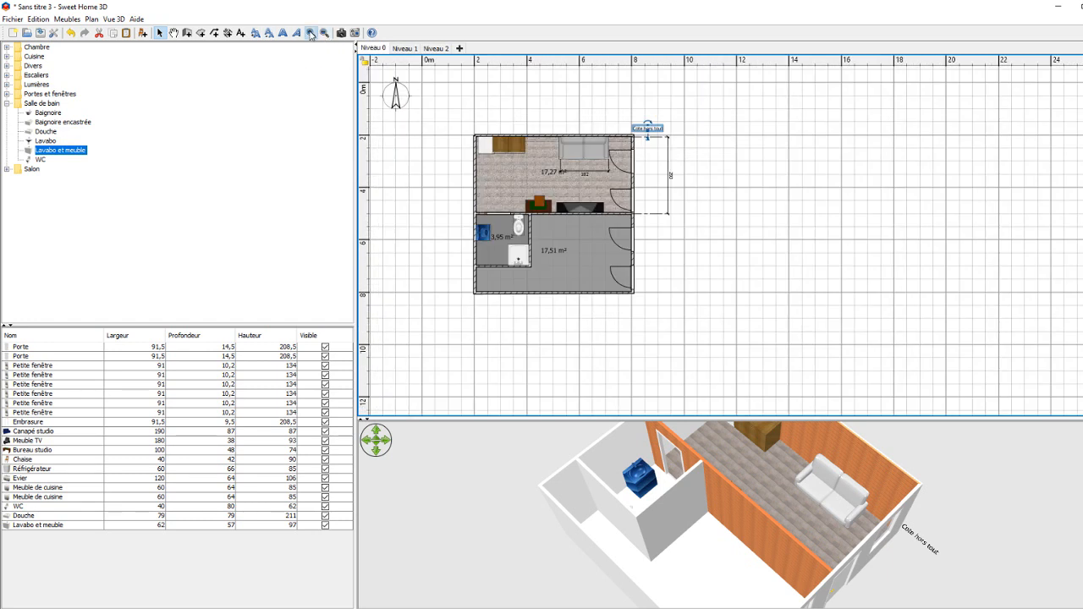
pyautogui.click(311, 35)
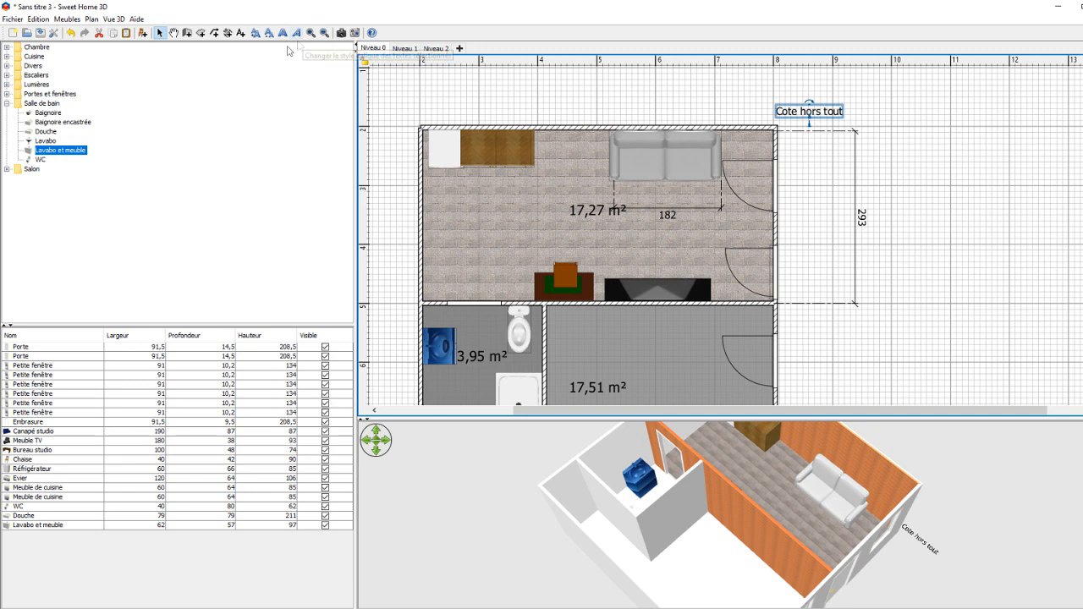
pyautogui.scroll(-3, 644, 310)
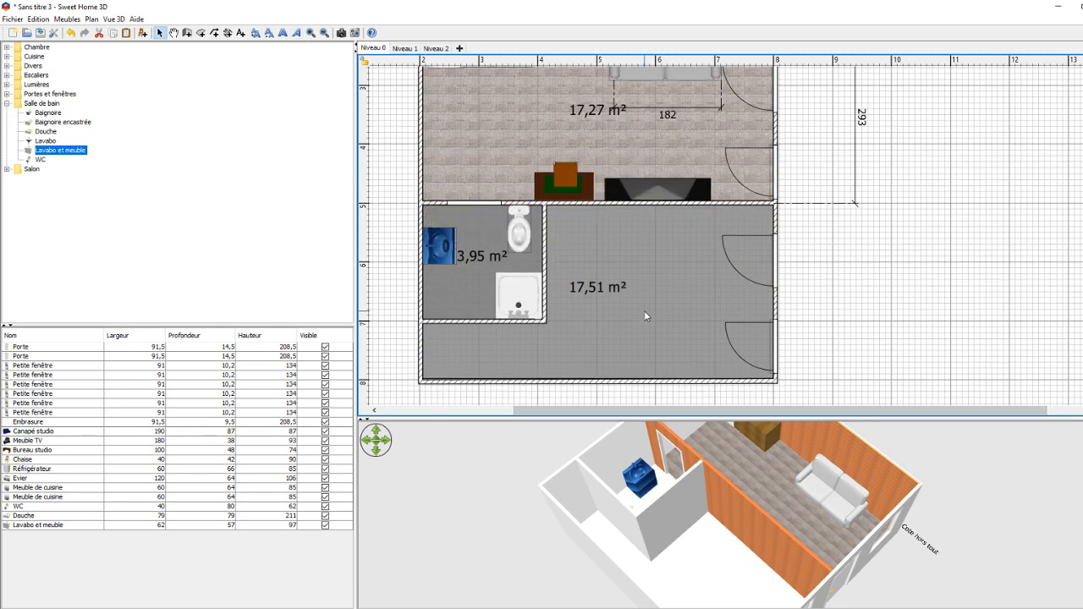
pyautogui.scroll(3, 645, 314)
pyautogui.click(324, 32)
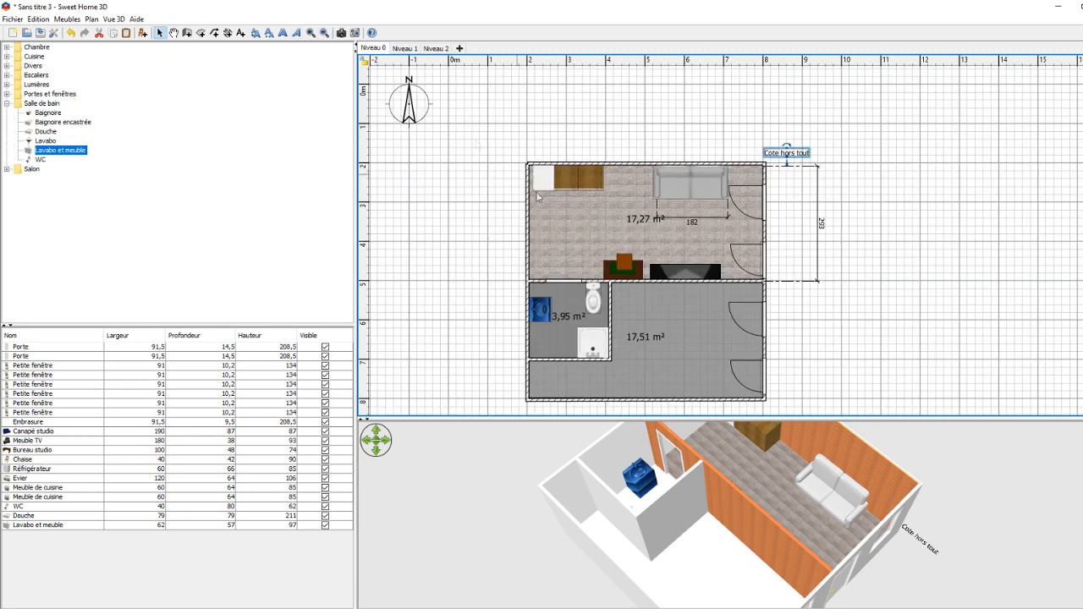
pyautogui.scroll(-3, 552, 225)
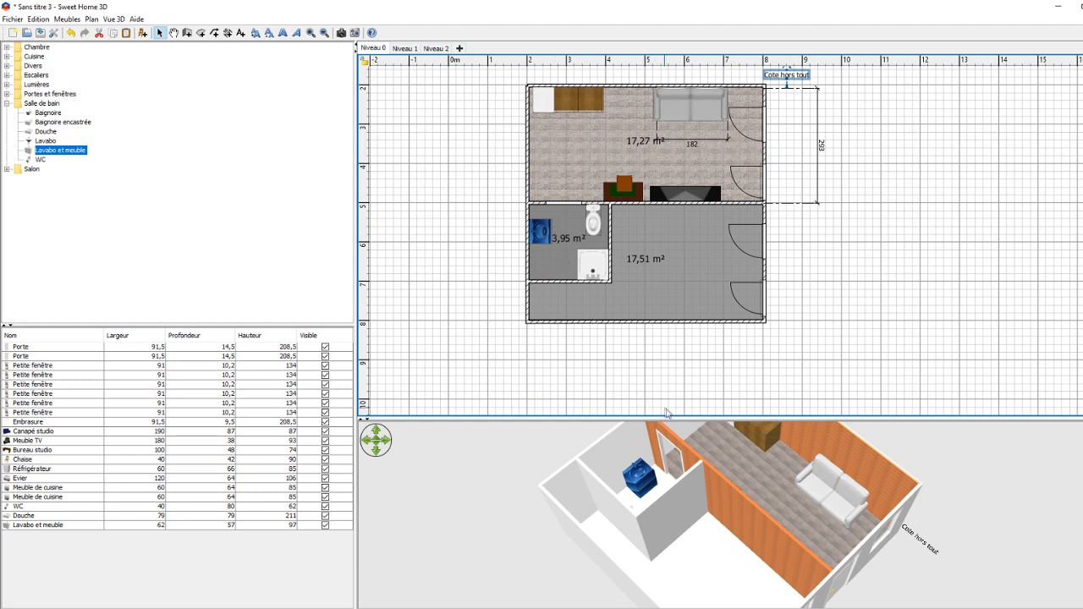
# Examine the house in 3D from several angles, first with all levels up to Niveau 2, then with the ground floor only
pyautogui.moveTo(665, 391); pyautogui.dragTo(677, 154)
pyautogui.moveTo(685, 384); pyautogui.dragTo(621, 459)
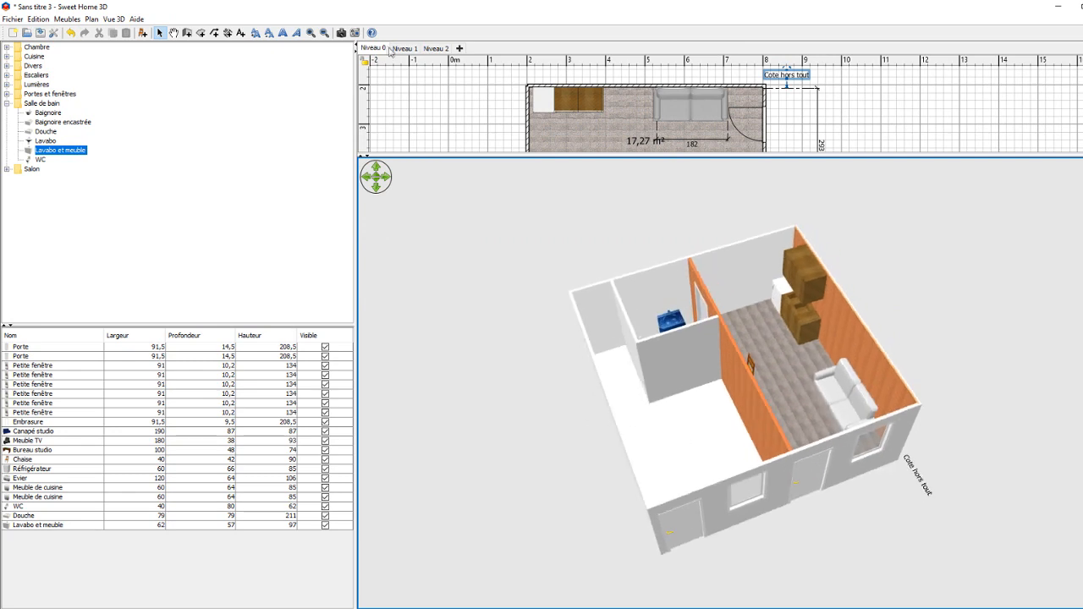
pyautogui.click(436, 48)
pyautogui.moveTo(640, 310); pyautogui.dragTo(742, 338)
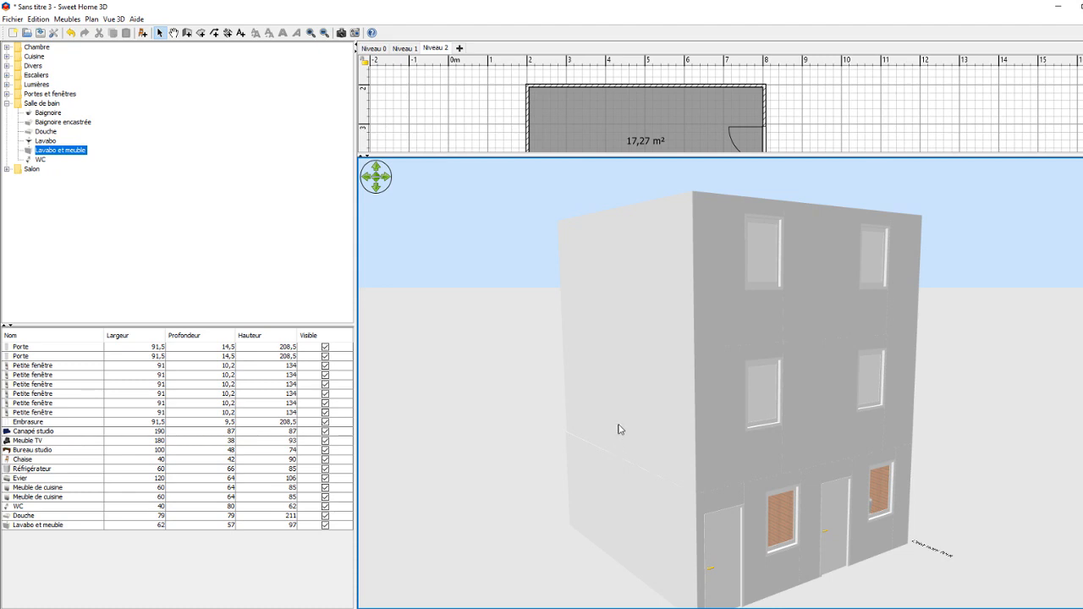
pyautogui.moveTo(791, 357); pyautogui.dragTo(686, 321)
pyautogui.moveTo(642, 158); pyautogui.dragTo(693, 347)
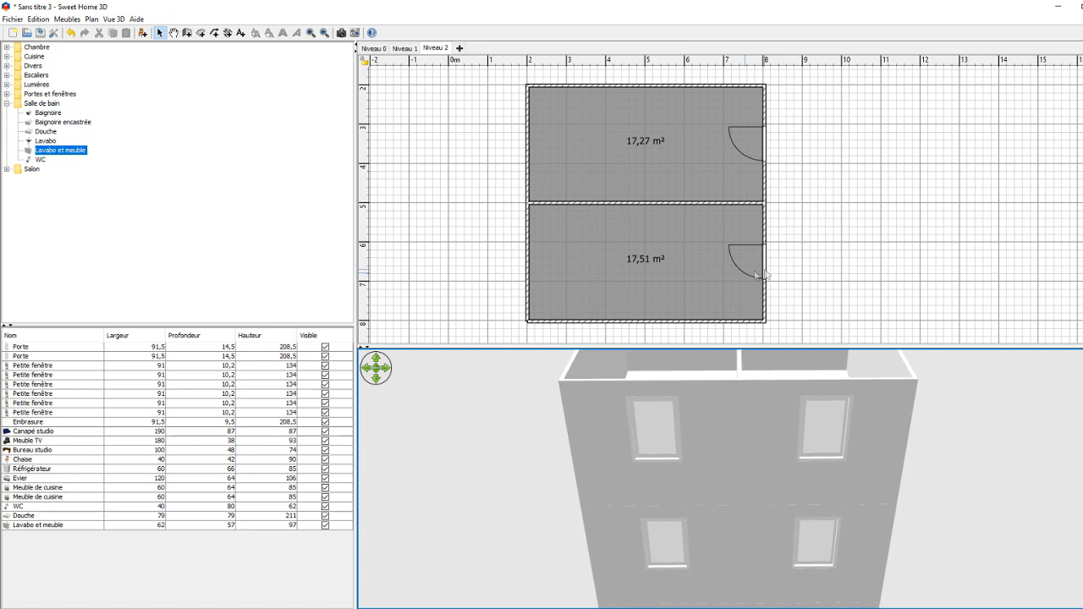
pyautogui.click(373, 48)
pyautogui.moveTo(738, 542); pyautogui.dragTo(729, 573)
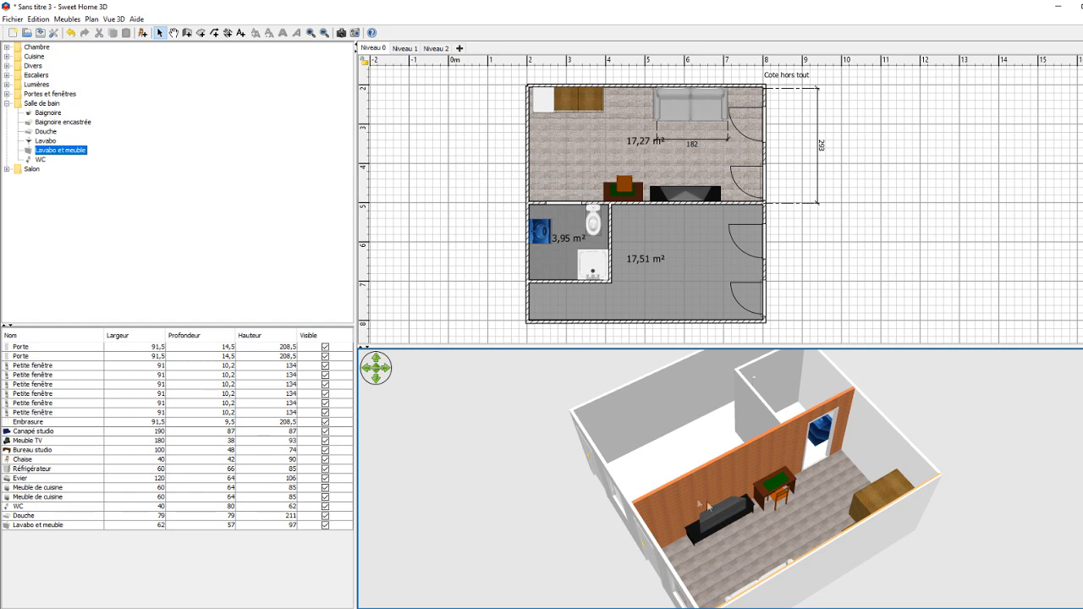
pyautogui.moveTo(594, 506); pyautogui.dragTo(657, 488)
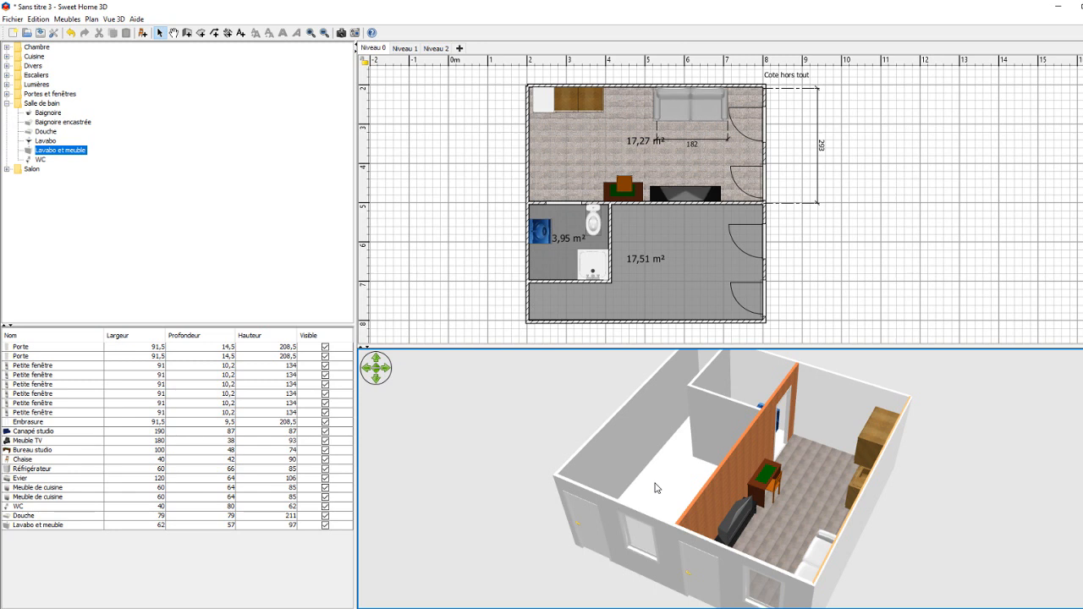
# Hide all the ground-floor furniture from "Canapé studio" through "Lavabo et meuble", leaving the doors, windows and bathroom opening visible
pyautogui.click(76, 541)
pyautogui.click(71, 496)
pyautogui.click(67, 468)
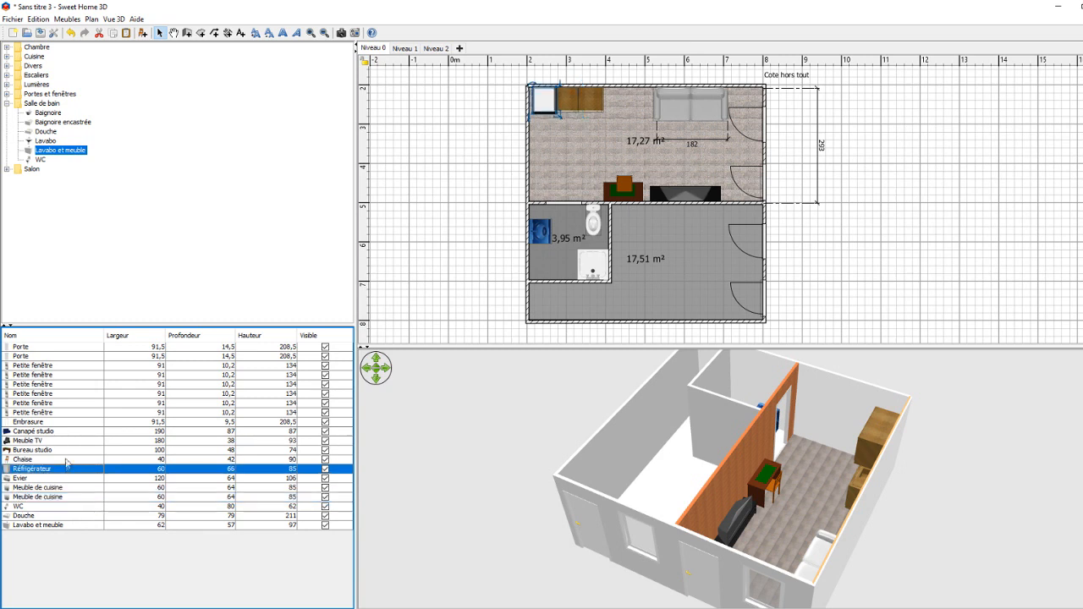
pyautogui.click(68, 453)
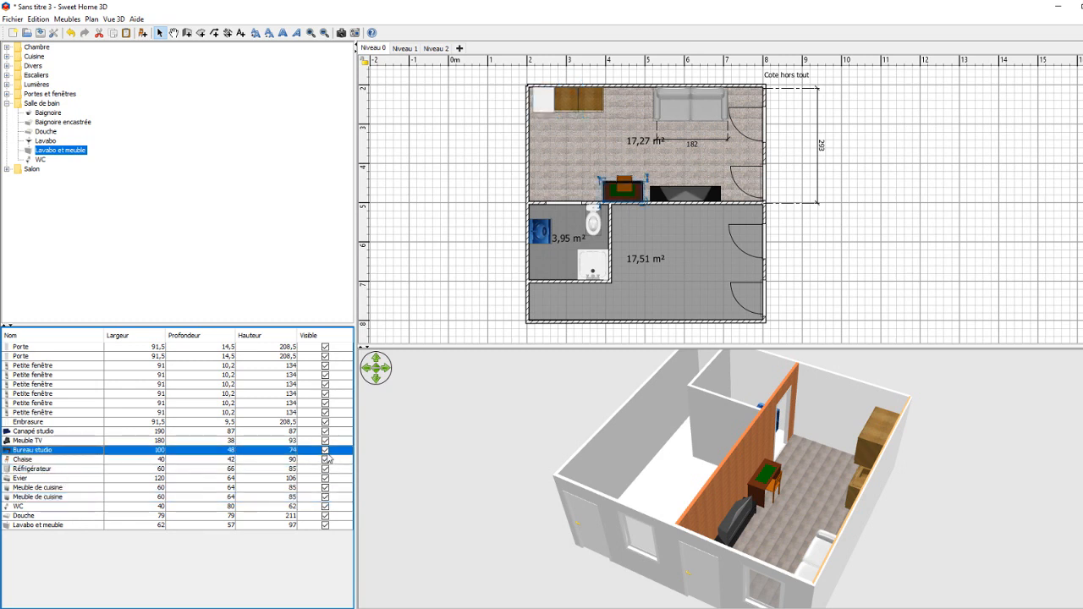
pyautogui.click(325, 430)
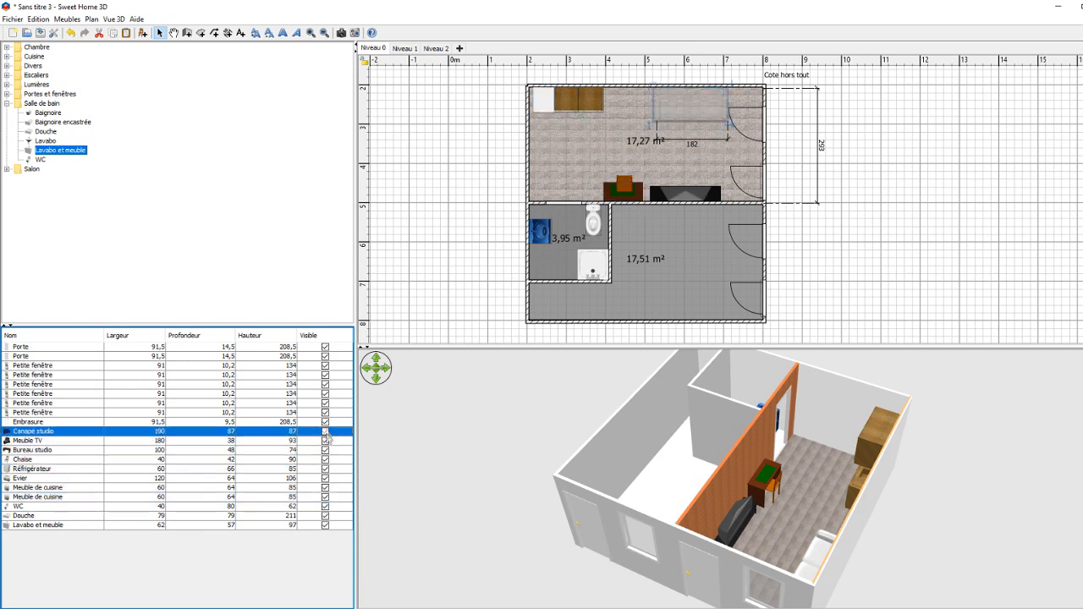
pyautogui.click(325, 440)
pyautogui.click(325, 450)
pyautogui.click(324, 459)
pyautogui.click(325, 468)
pyautogui.click(324, 477)
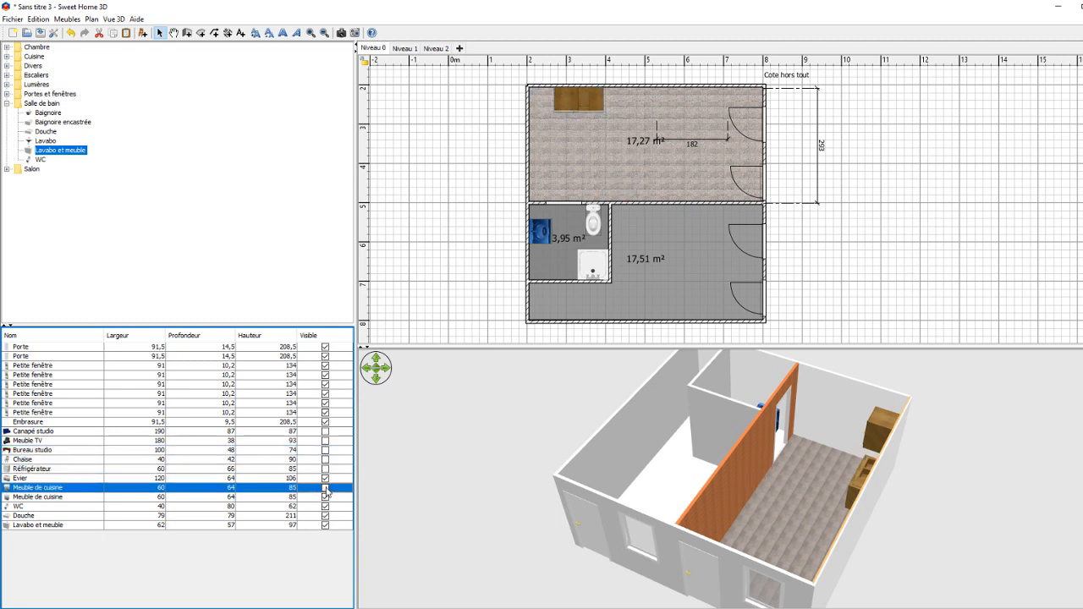
pyautogui.click(324, 487)
pyautogui.click(325, 496)
pyautogui.click(325, 506)
pyautogui.click(325, 524)
pyautogui.click(325, 515)
pyautogui.moveTo(745, 516); pyautogui.dragTo(818, 532)
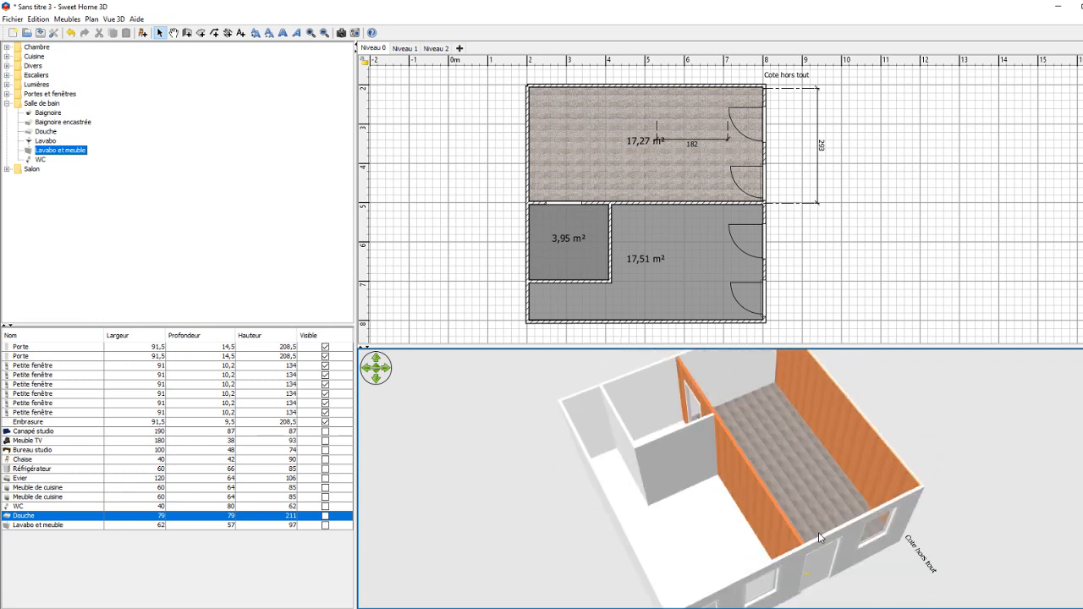
# Make all the hidden studio, kitchen and bathroom furniture visible again, keeping the bathroom opening (Embrasure) shown
pyautogui.click(325, 515)
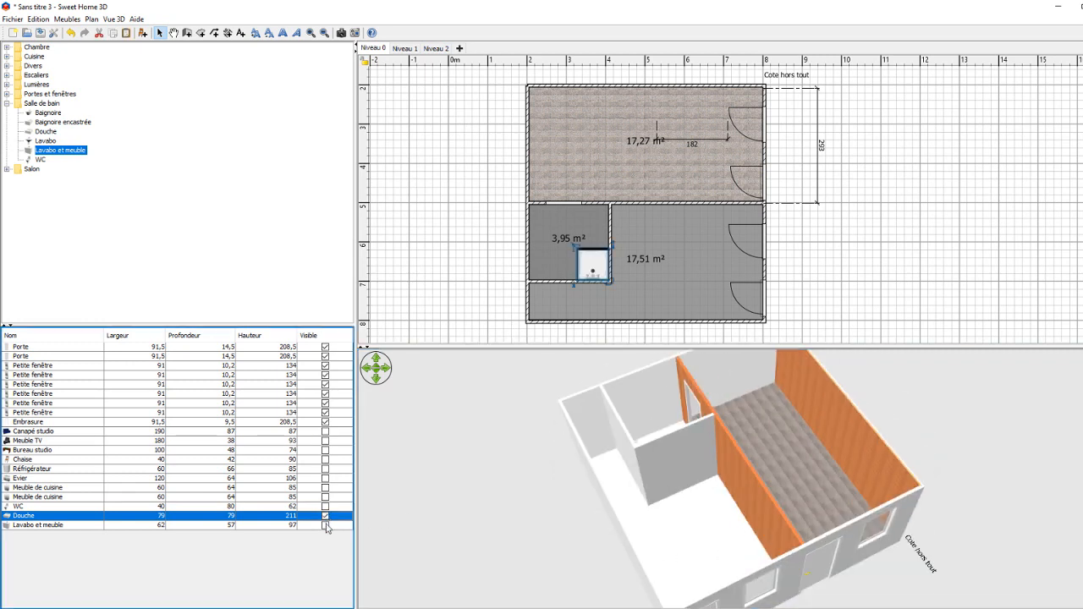
pyautogui.click(325, 525)
pyautogui.click(325, 506)
pyautogui.click(325, 497)
pyautogui.click(324, 487)
pyautogui.click(325, 477)
pyautogui.click(324, 468)
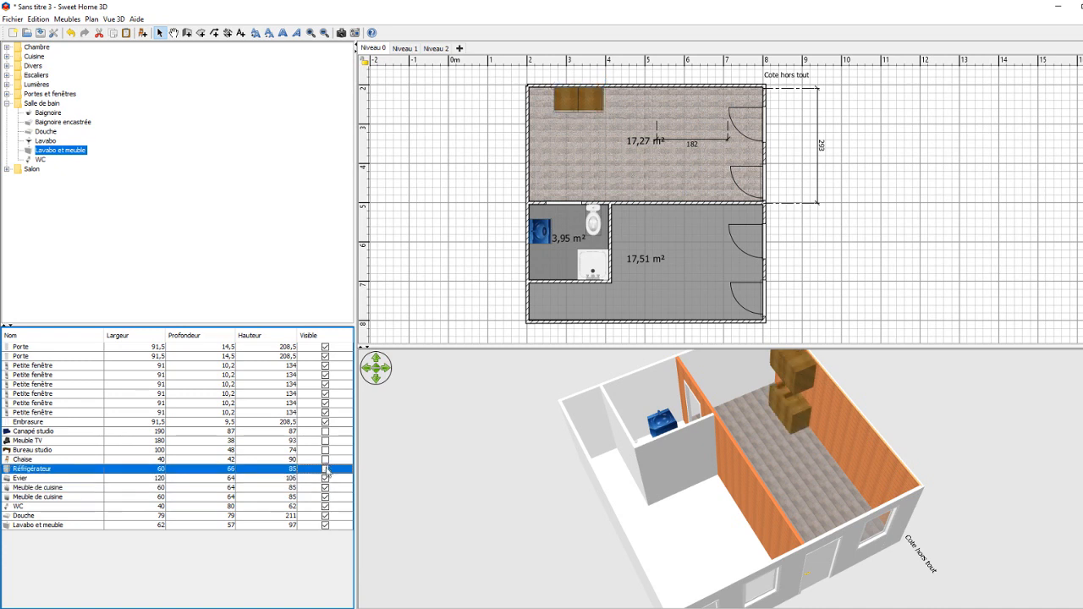
pyautogui.click(325, 459)
pyautogui.click(325, 450)
pyautogui.click(325, 441)
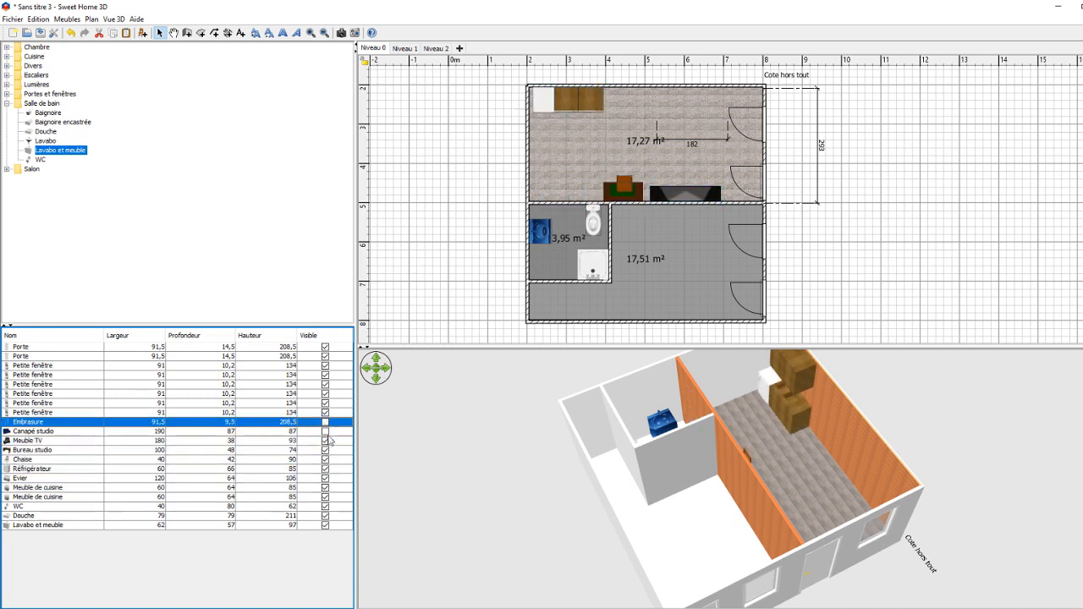
pyautogui.click(325, 431)
pyautogui.click(325, 421)
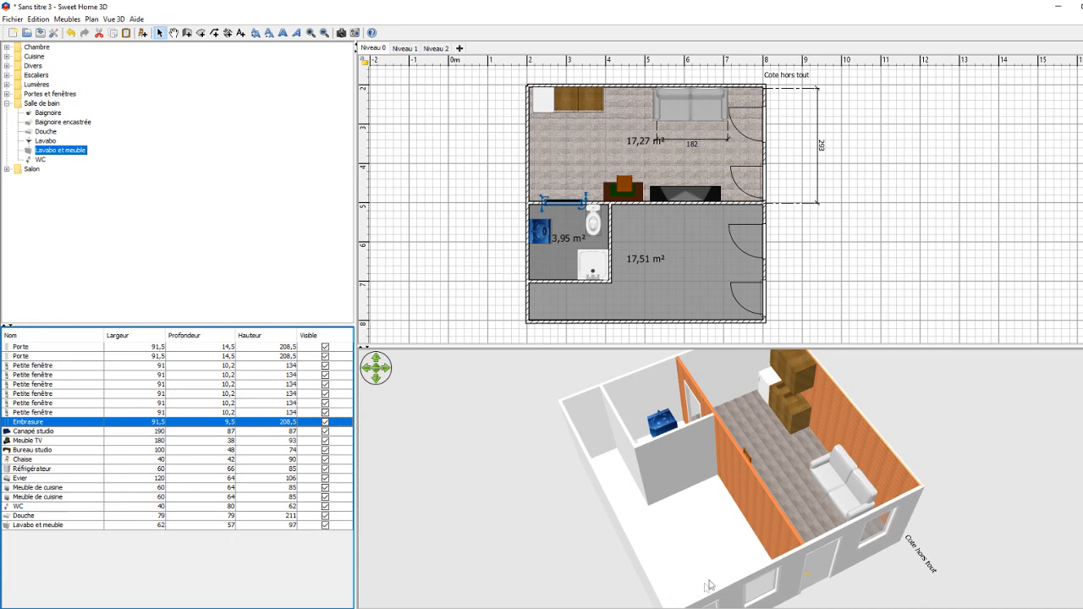
# Inspect the furnished ground floor in 3D from several angles and compare it with Niveau 1 and Niveau 2
pyautogui.moveTo(862, 580); pyautogui.dragTo(742, 529)
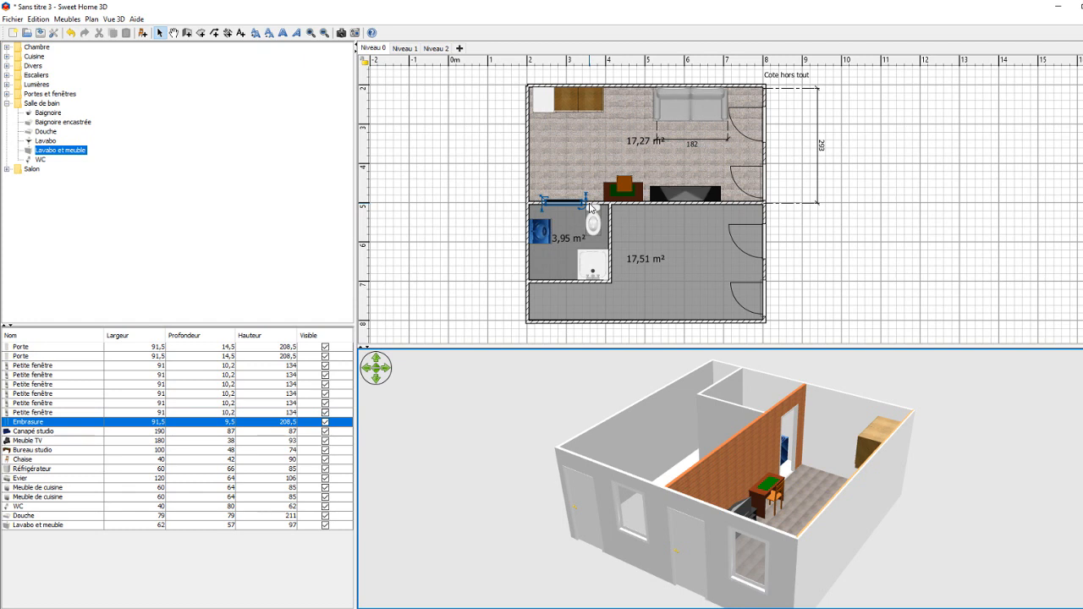
pyautogui.moveTo(676, 474); pyautogui.dragTo(816, 508)
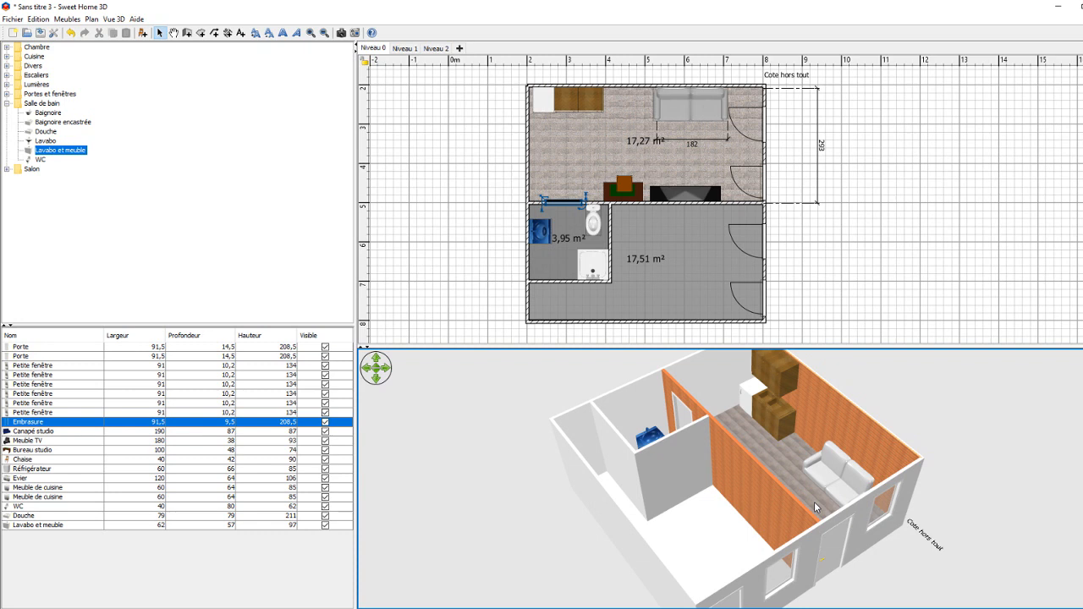
pyautogui.moveTo(935, 529); pyautogui.dragTo(766, 517)
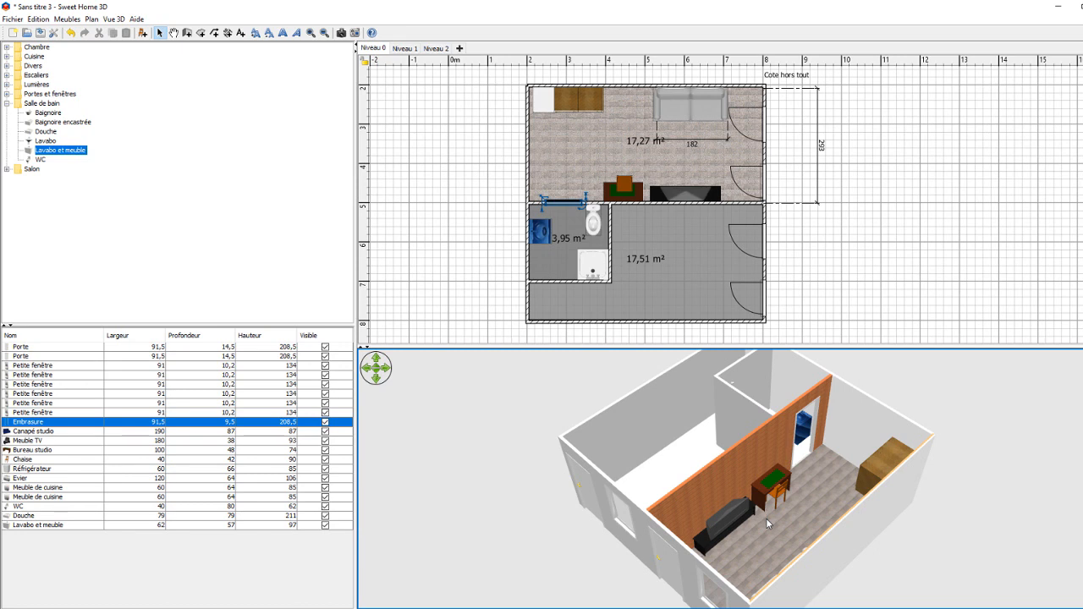
pyautogui.click(412, 49)
pyautogui.click(436, 49)
pyautogui.moveTo(650, 523); pyautogui.dragTo(555, 506)
pyautogui.click(410, 49)
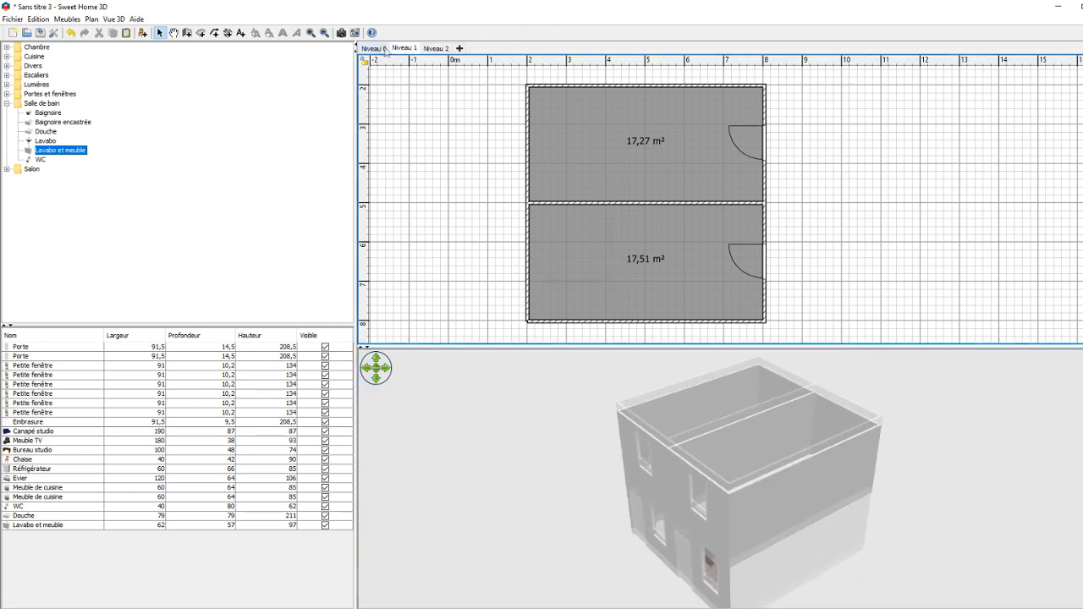
pyautogui.click(379, 49)
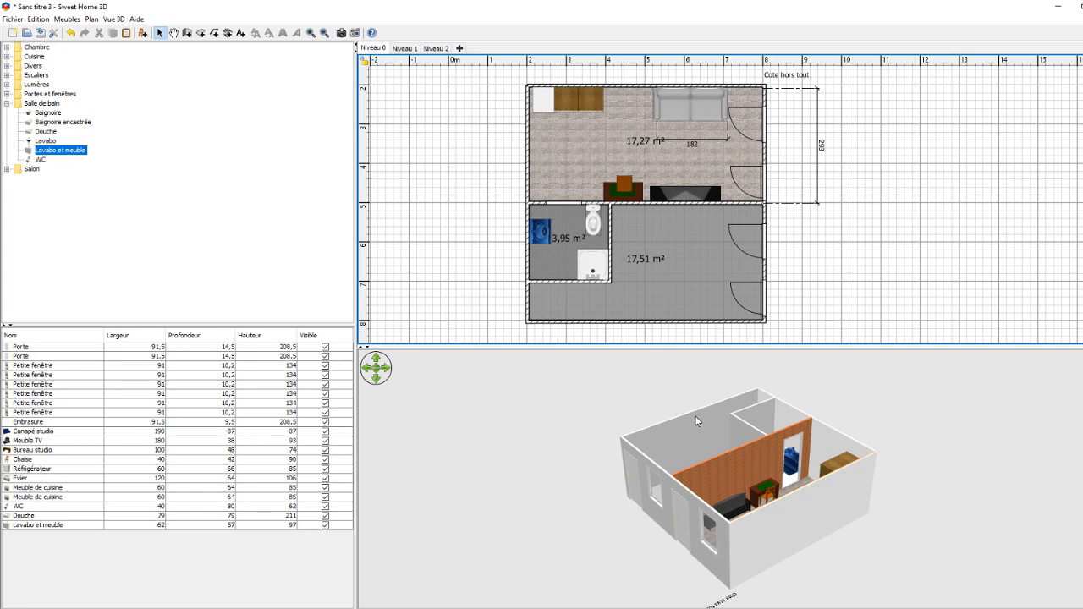
pyautogui.moveTo(692, 437); pyautogui.dragTo(826, 485)
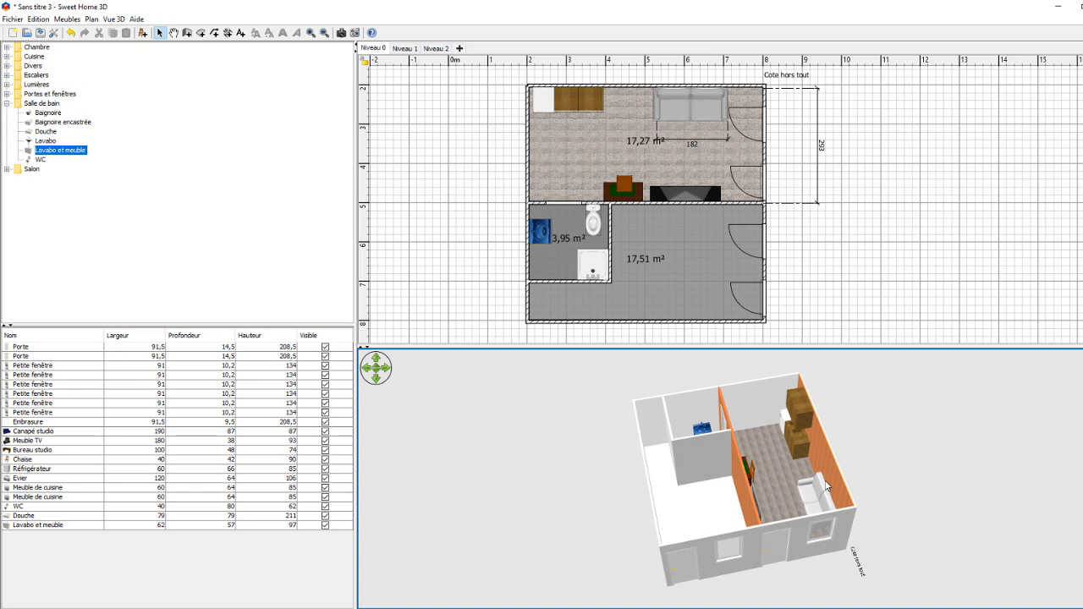
pyautogui.moveTo(785, 494); pyautogui.dragTo(705, 489)
pyautogui.scroll(4, 724, 498)
pyautogui.moveTo(703, 536); pyautogui.dragTo(610, 434)
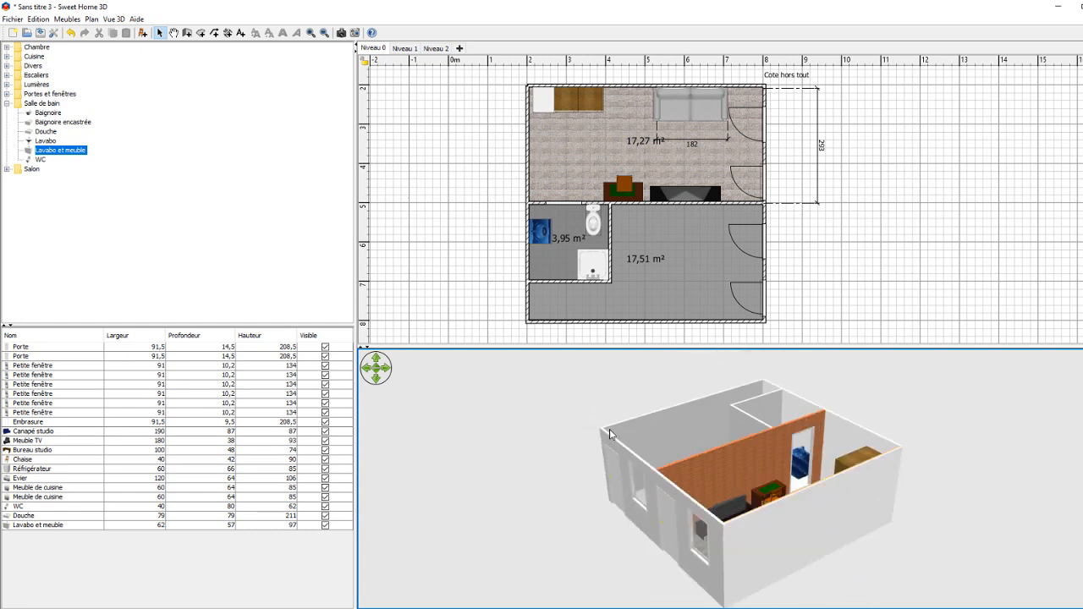